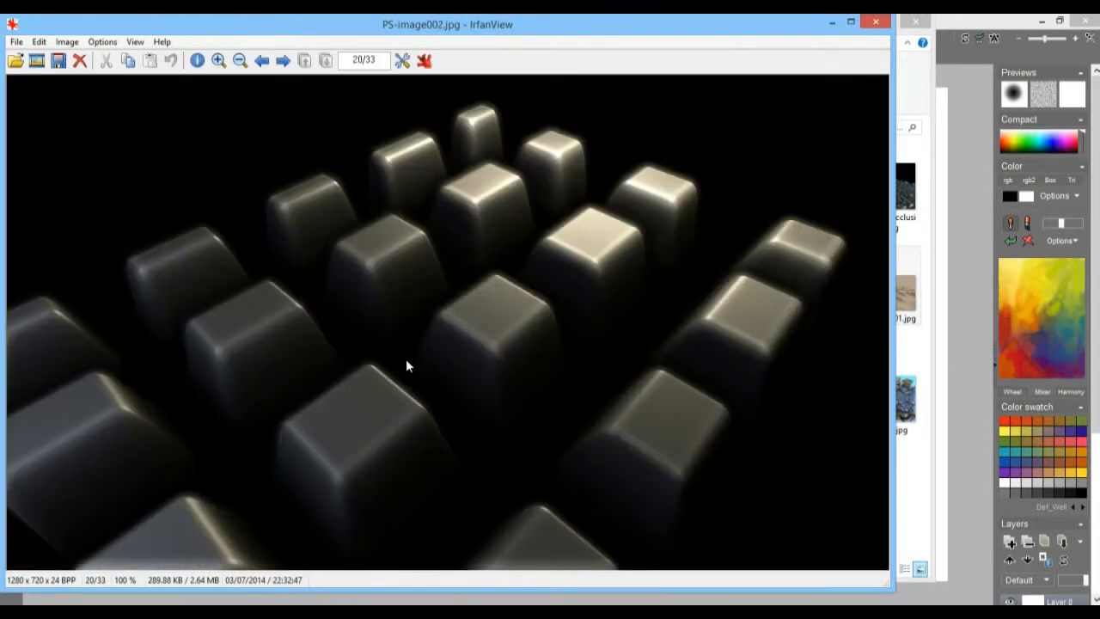
Step: Look through the rendered images PS-image003 to PS-image006 in full screen, then close the image viewer
{"action": "key", "text": "Right"}
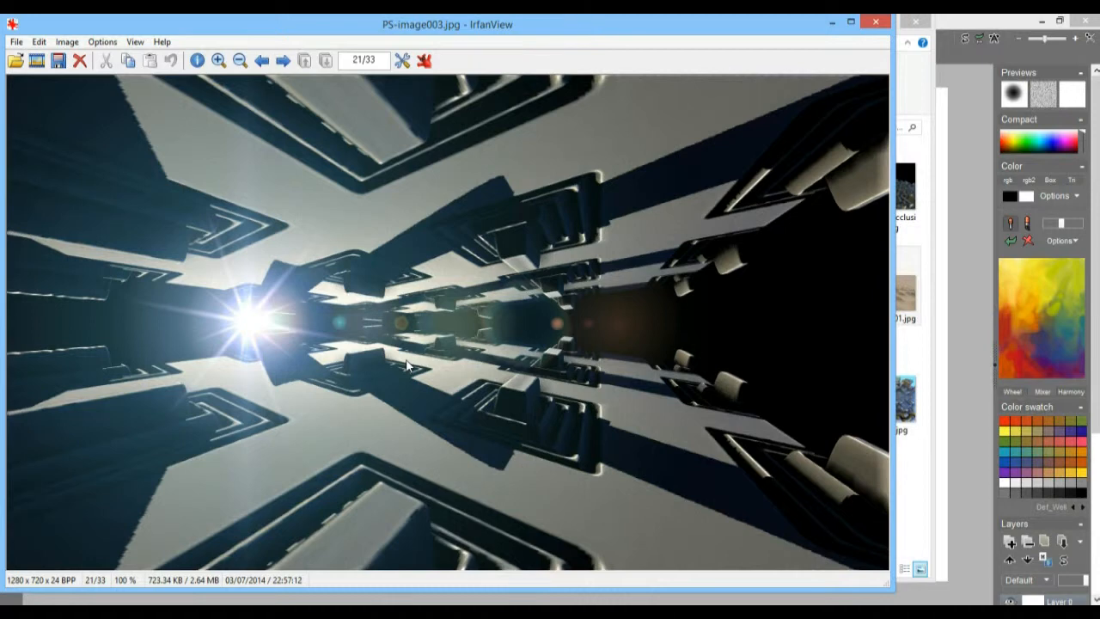
{"action": "key", "text": "Return"}
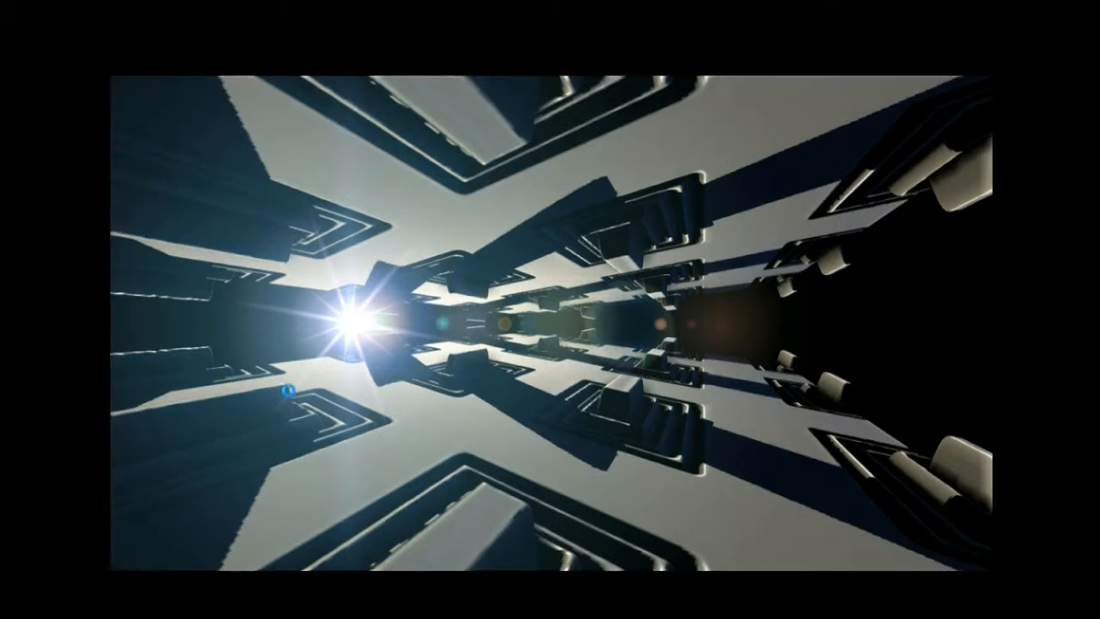
{"action": "key", "text": "Right"}
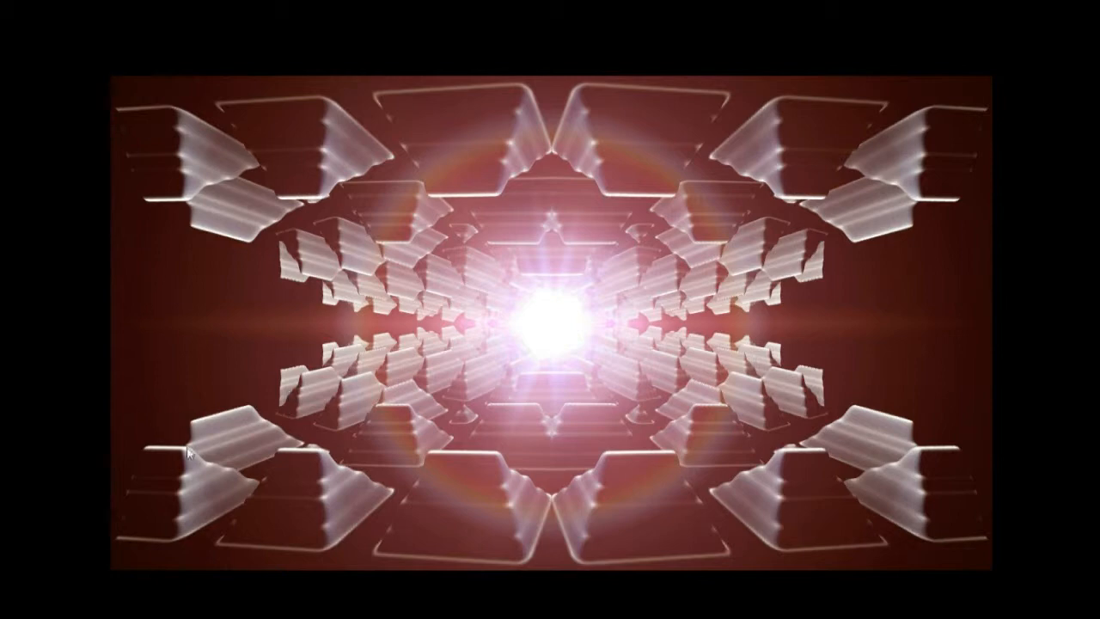
{"action": "key", "text": "Right"}
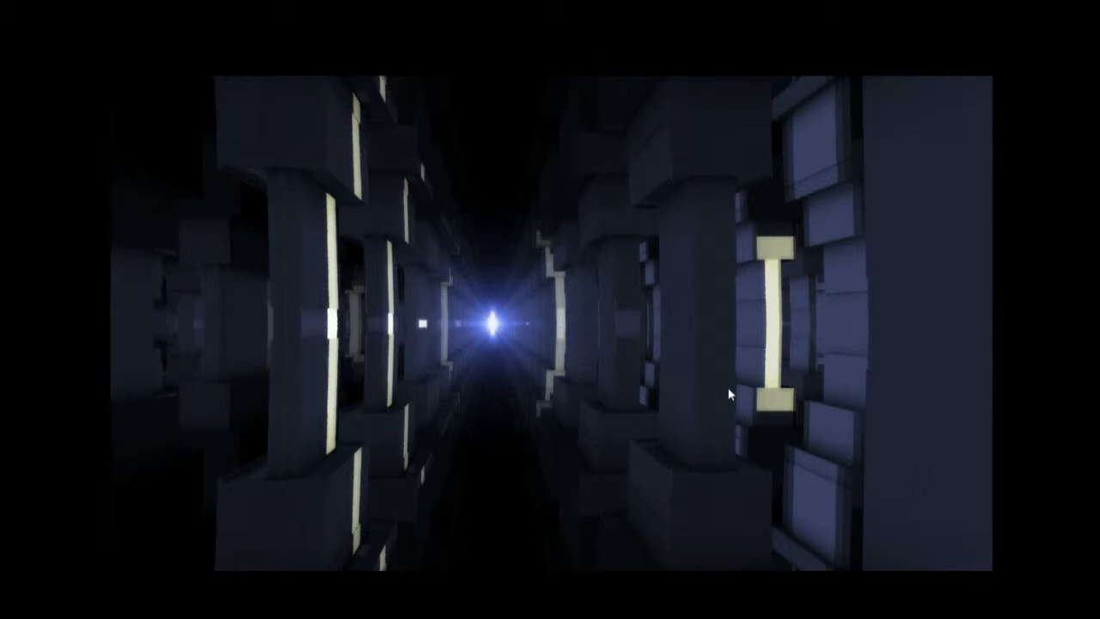
{"action": "key", "text": "Right"}
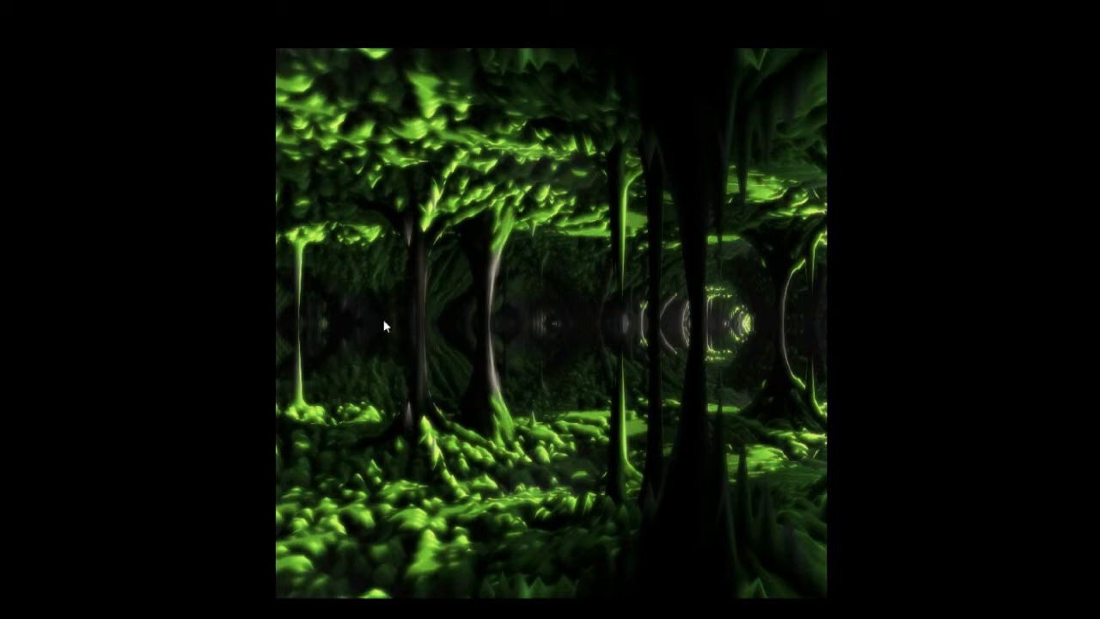
{"action": "key", "text": "Right"}
{"action": "key", "text": "Escape"}
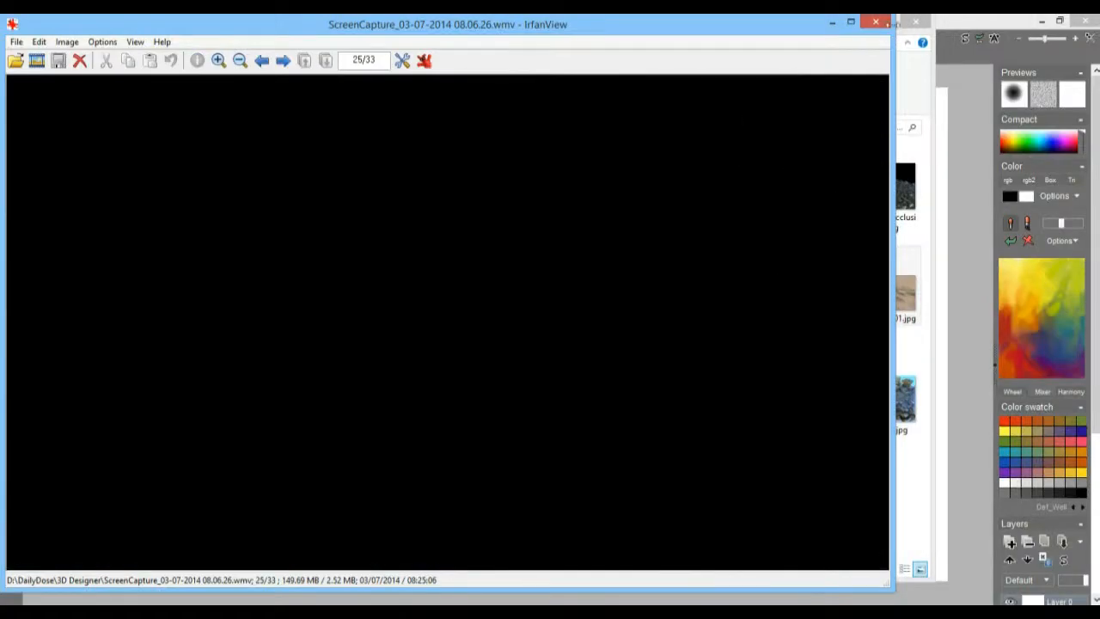
{"action": "left_click", "coordinate": [875, 22]}
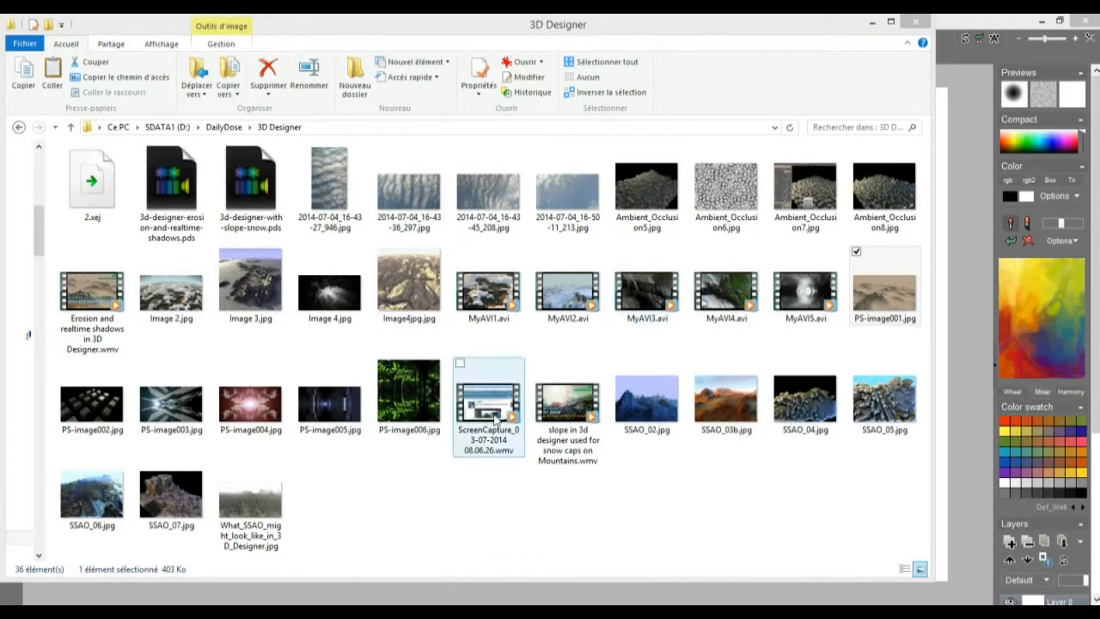
Step: Open the cloud photos, advance to 2014-07-04_16-50-11_213.jpg and copy it to the clipboard
{"action": "double_click", "coordinate": [400, 185]}
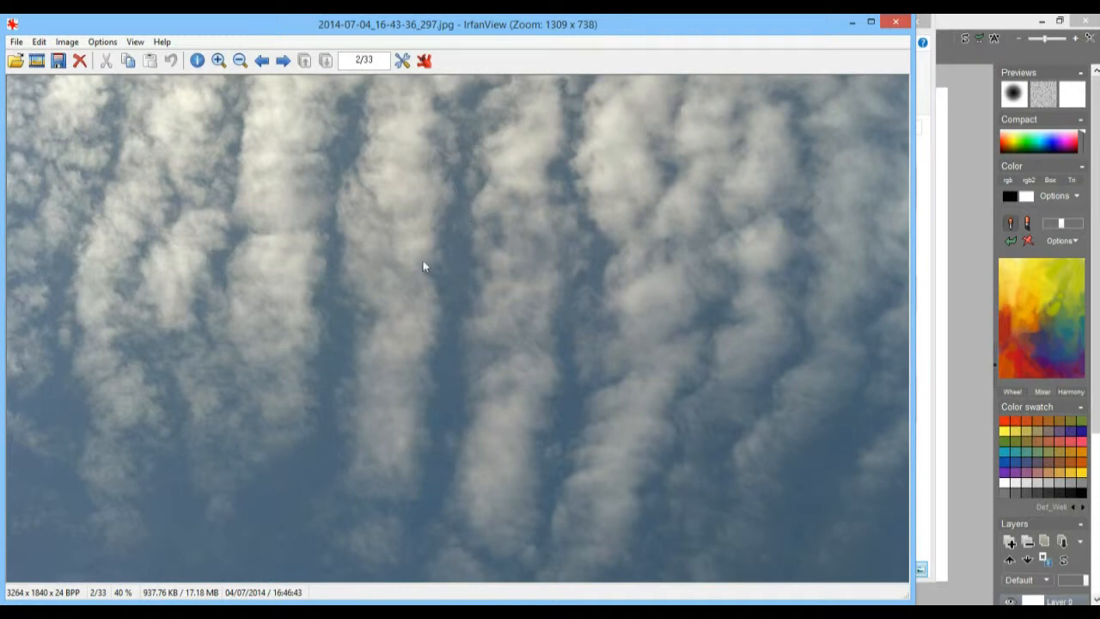
{"action": "scroll", "coordinate": [493, 302], "scroll_direction": "down", "scroll_amount": 1}
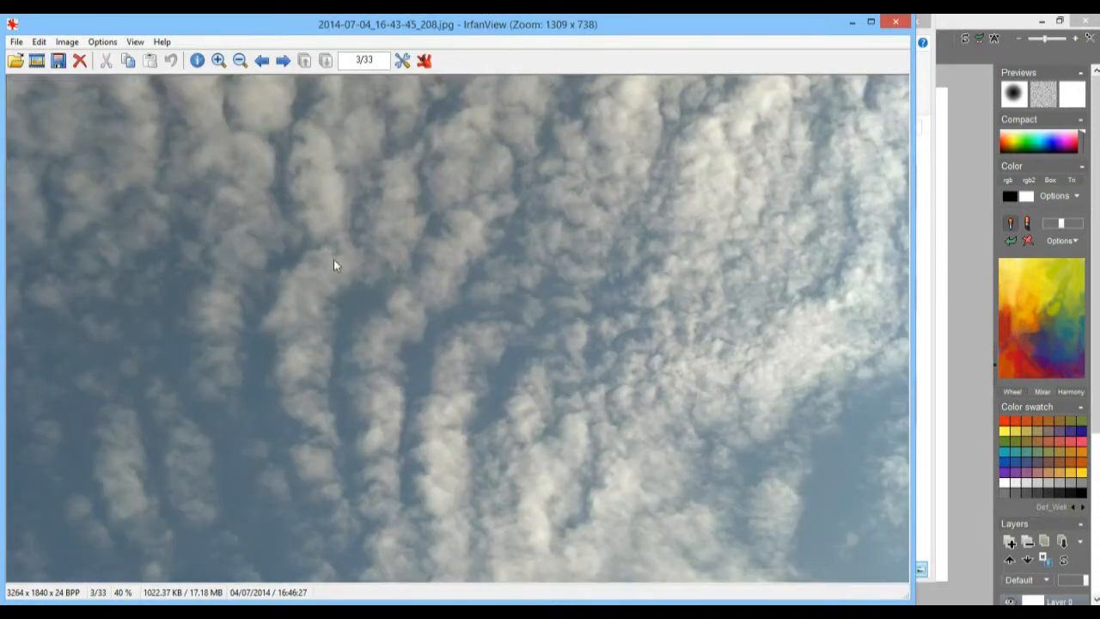
{"action": "scroll", "coordinate": [337, 263], "scroll_direction": "down", "scroll_amount": 1}
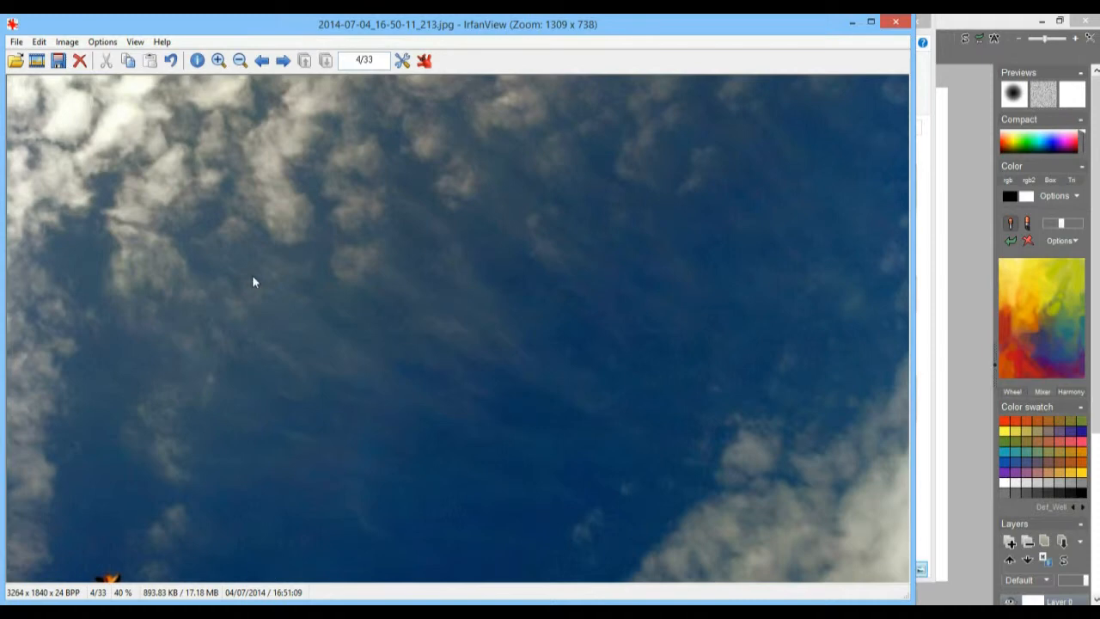
{"action": "key", "text": "ctrl+c"}
Step: Switch to Howler and paste the copied sky photo so that it replaces the existing image
{"action": "left_click", "coordinate": [982, 256]}
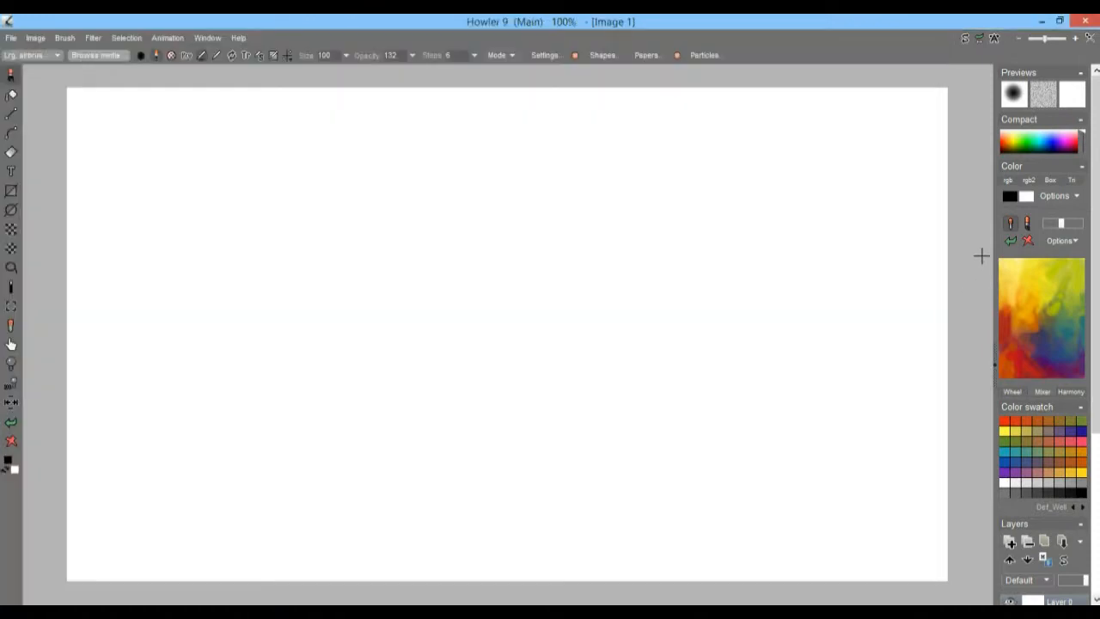
{"action": "key", "text": "ctrl+v"}
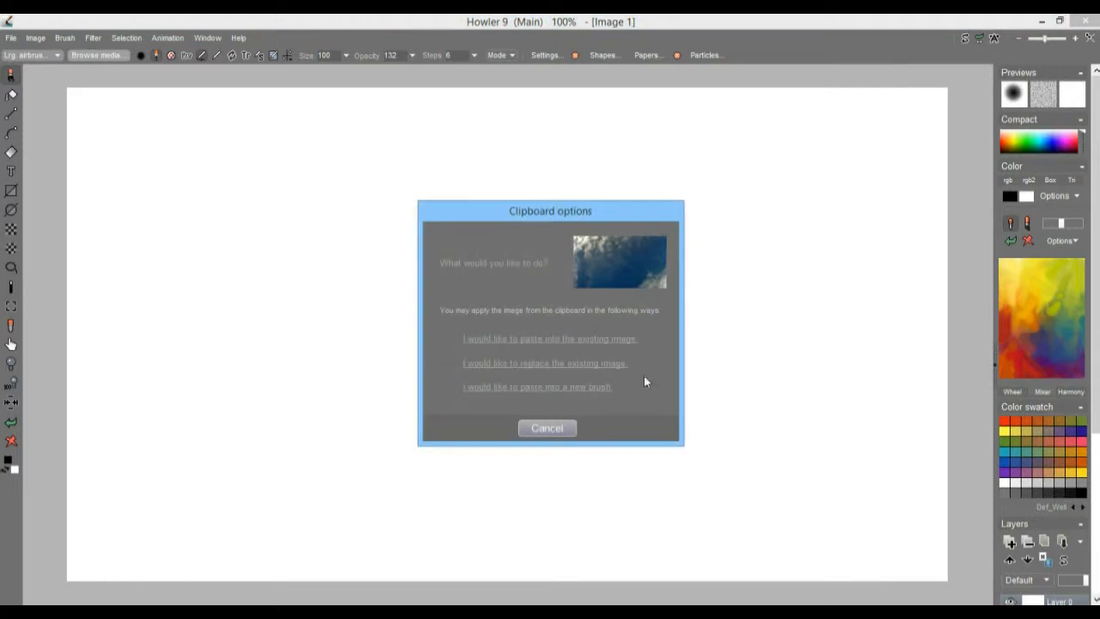
{"action": "left_click", "coordinate": [536, 361]}
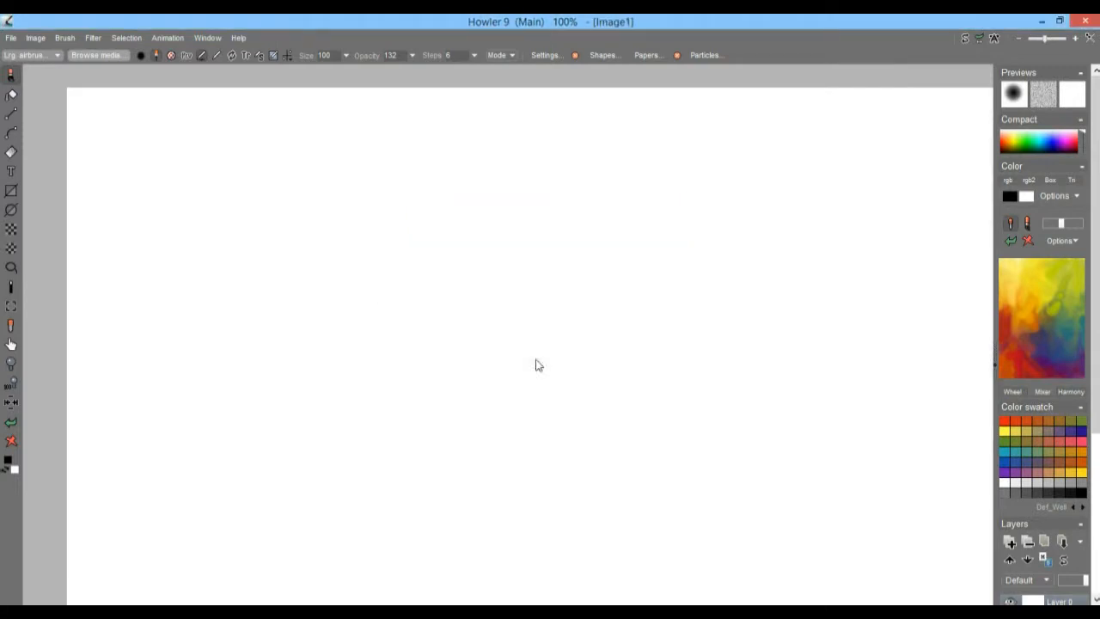
{"action": "scroll", "coordinate": [685, 366], "scroll_direction": "down", "scroll_amount": 8}
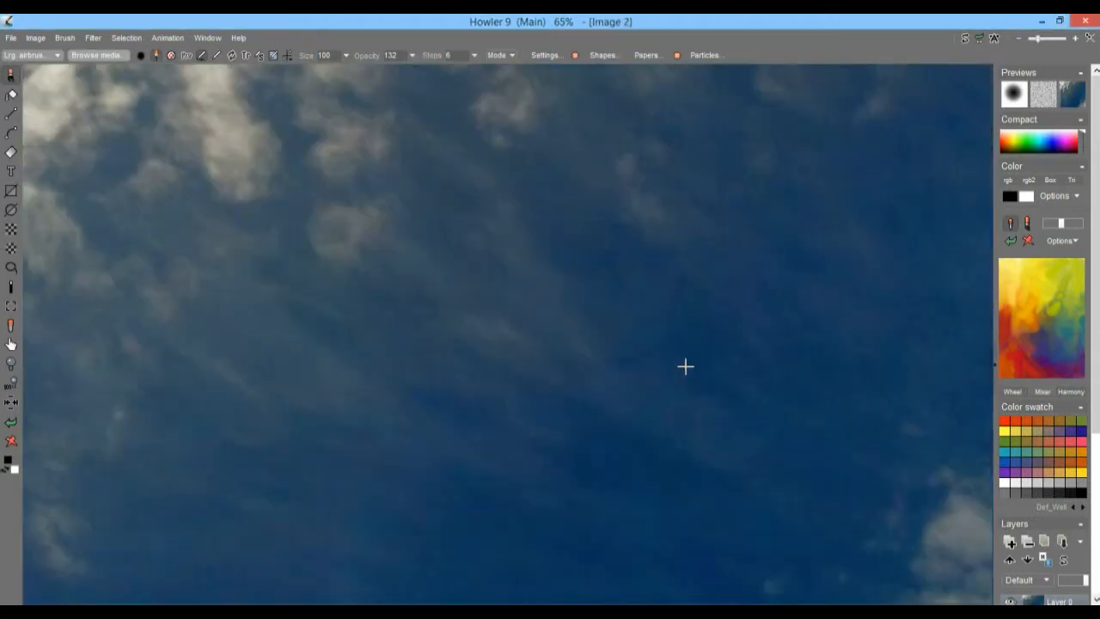
{"action": "scroll", "coordinate": [614, 394], "scroll_direction": "up", "scroll_amount": 4}
{"action": "scroll", "coordinate": [651, 392], "scroll_direction": "down", "scroll_amount": 2}
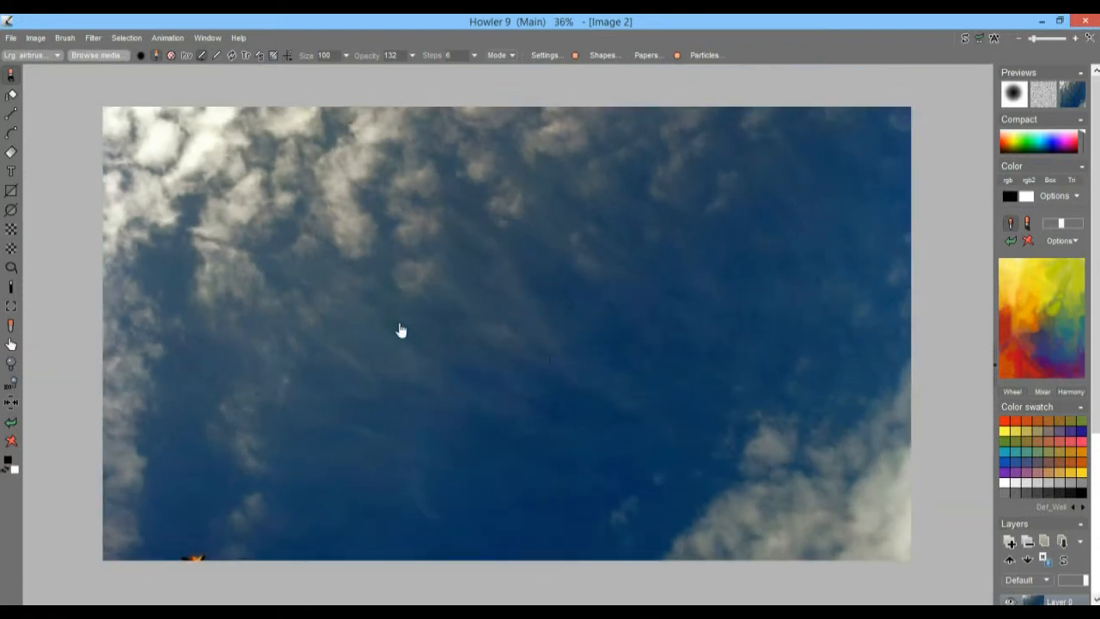
Step: Halve the sky image to 1632 x 920 using Bi-cubic+ scaling
{"action": "left_click", "coordinate": [36, 37]}
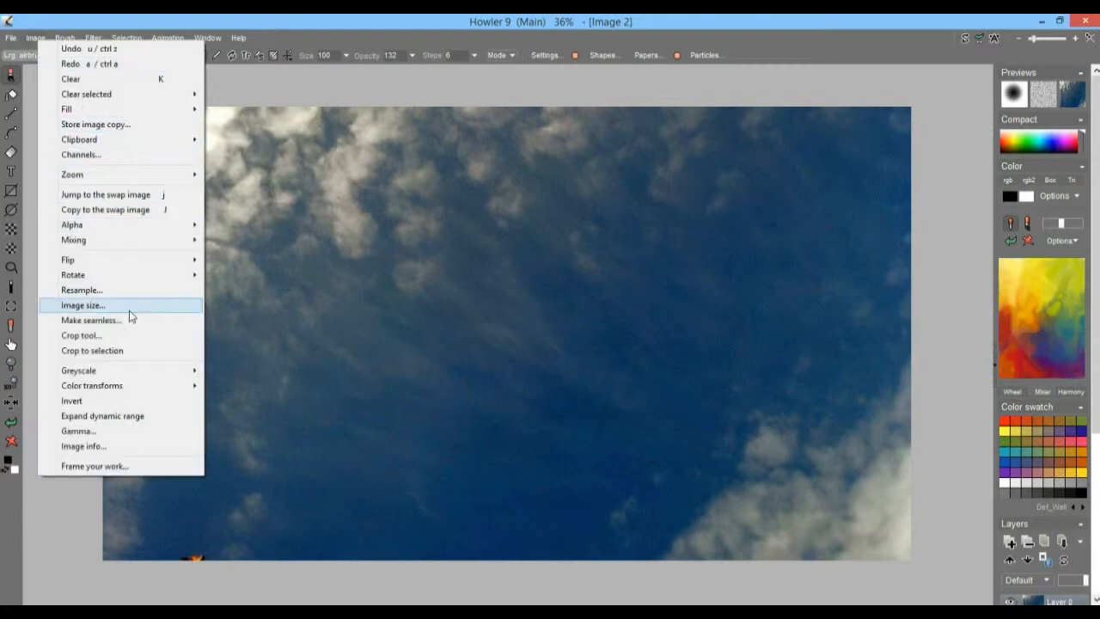
{"action": "left_click", "coordinate": [86, 305]}
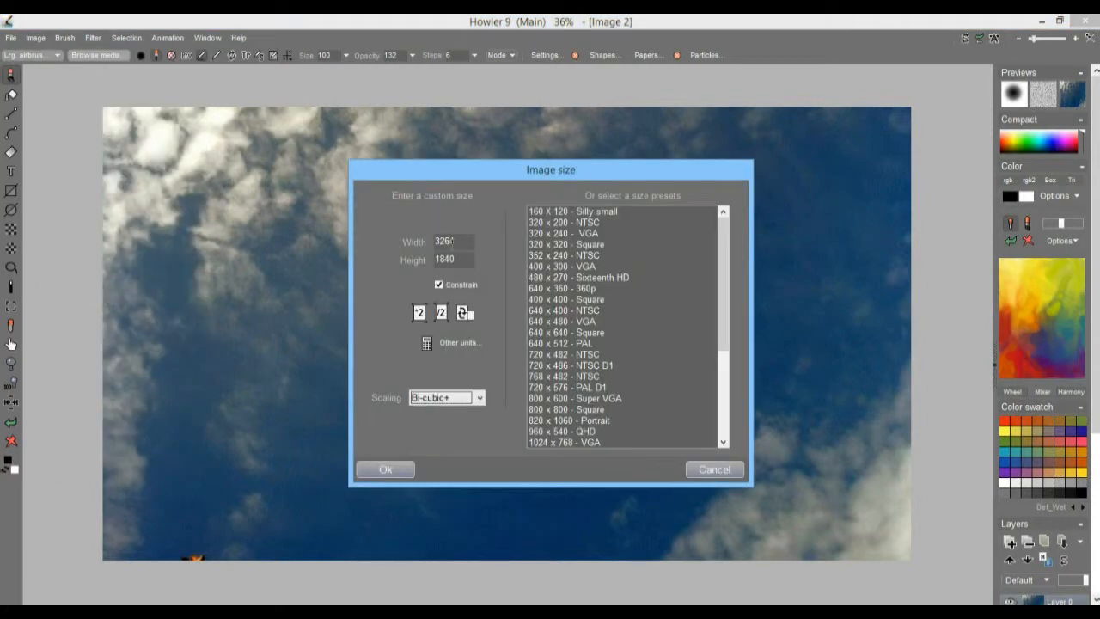
{"action": "left_click", "coordinate": [441, 313]}
{"action": "left_click", "coordinate": [453, 399]}
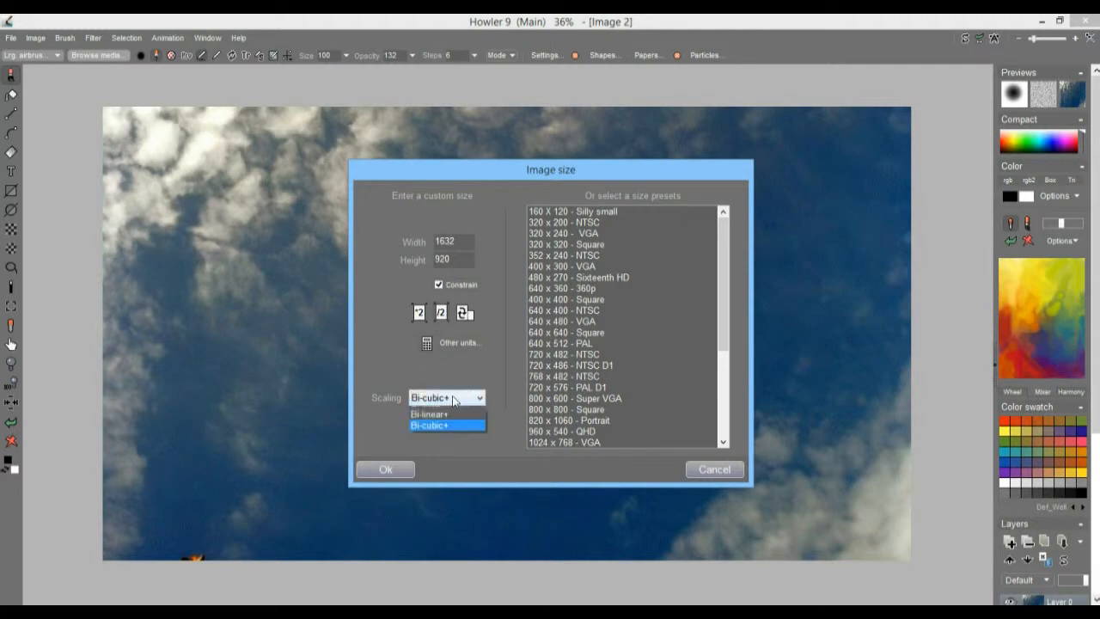
{"action": "left_click", "coordinate": [443, 425]}
{"action": "left_click", "coordinate": [384, 470]}
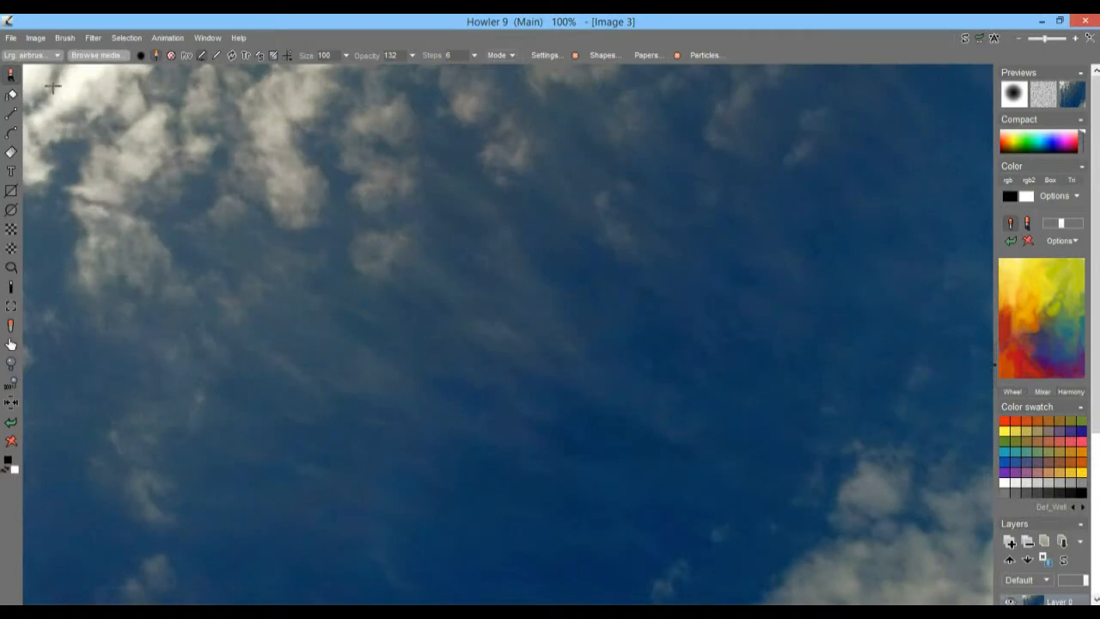
Step: Resize the sky image to a width of 1280 with proportions constrained and Bi-linear scaling
{"action": "left_click", "coordinate": [35, 38]}
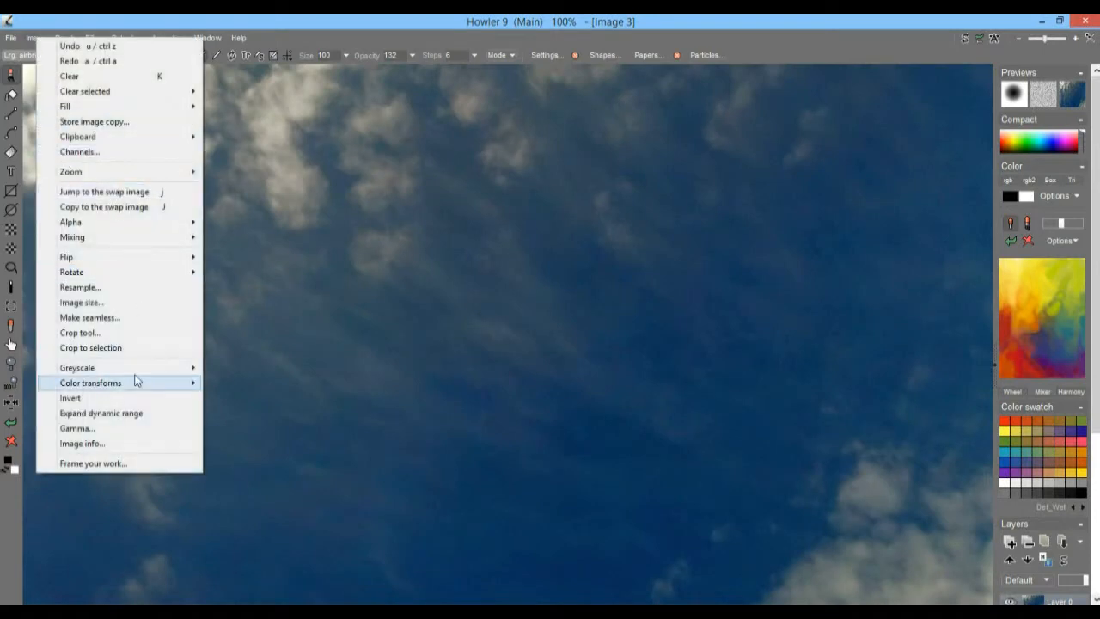
{"action": "left_click", "coordinate": [119, 286]}
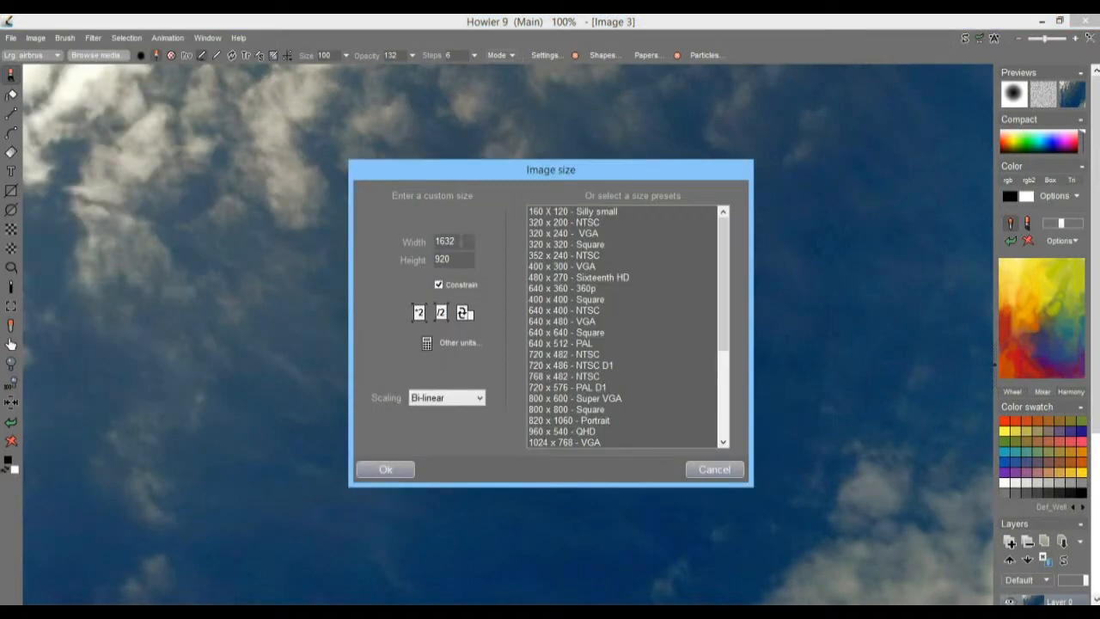
{"action": "double_click", "coordinate": [462, 241]}
{"action": "type", "text": "1280"}
{"action": "left_click", "coordinate": [371, 469]}
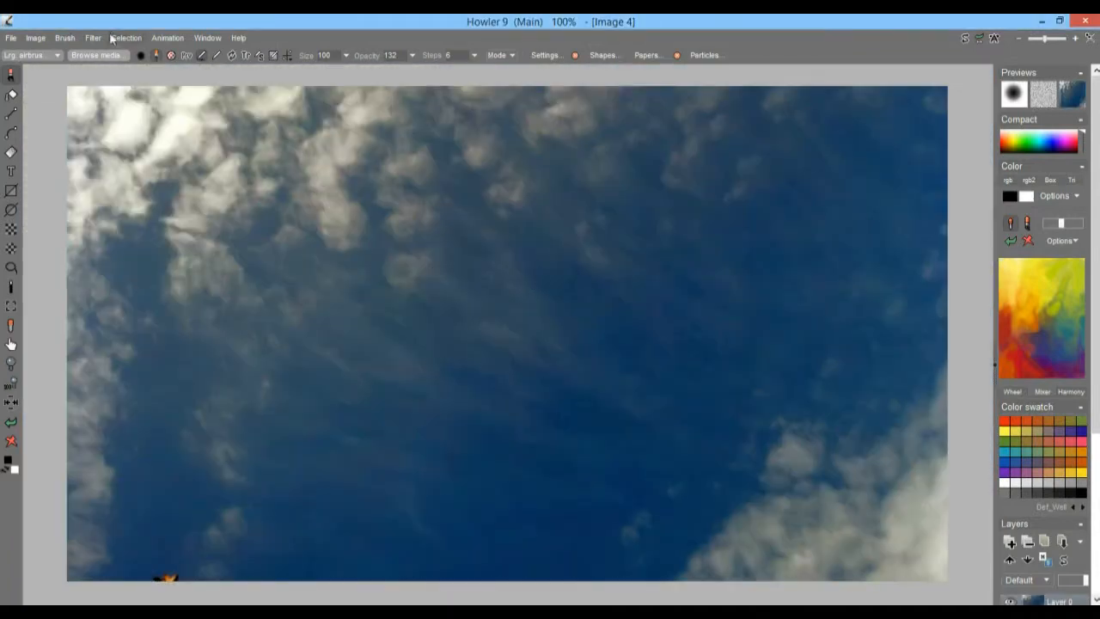
Step: Expand the dynamic range of the sky image and store a copy of it
{"action": "left_click", "coordinate": [36, 37]}
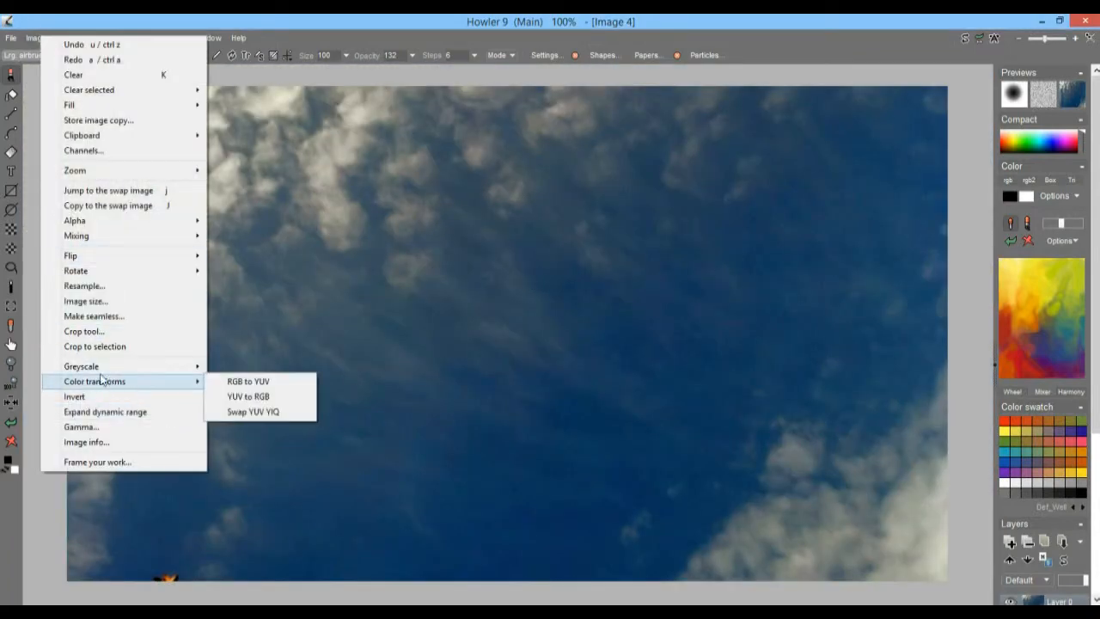
{"action": "left_click", "coordinate": [118, 415]}
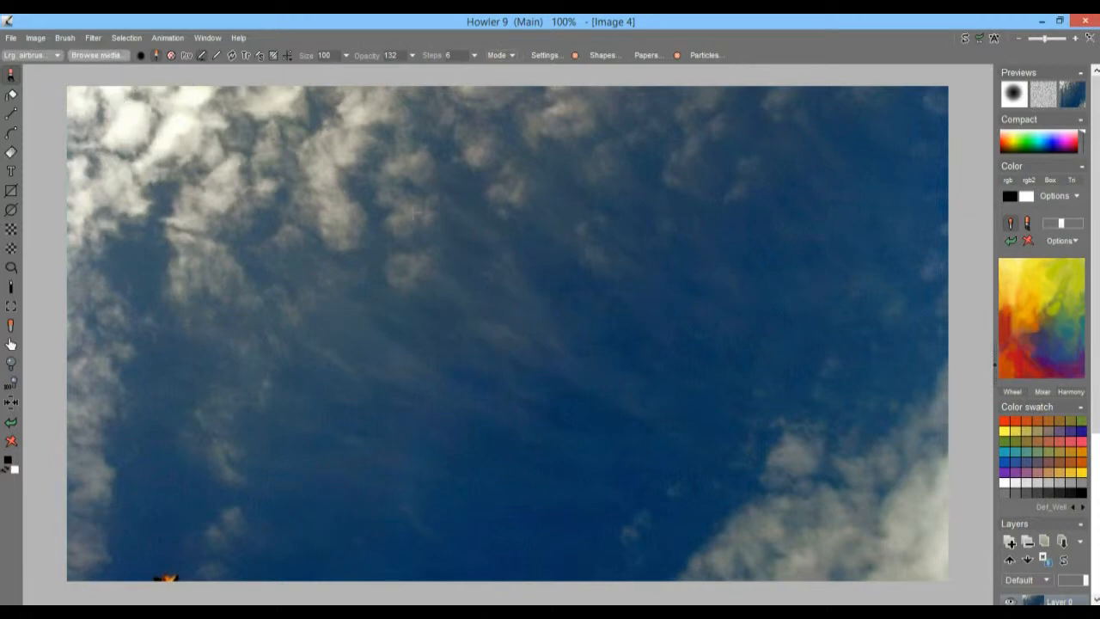
{"action": "left_click", "coordinate": [94, 40]}
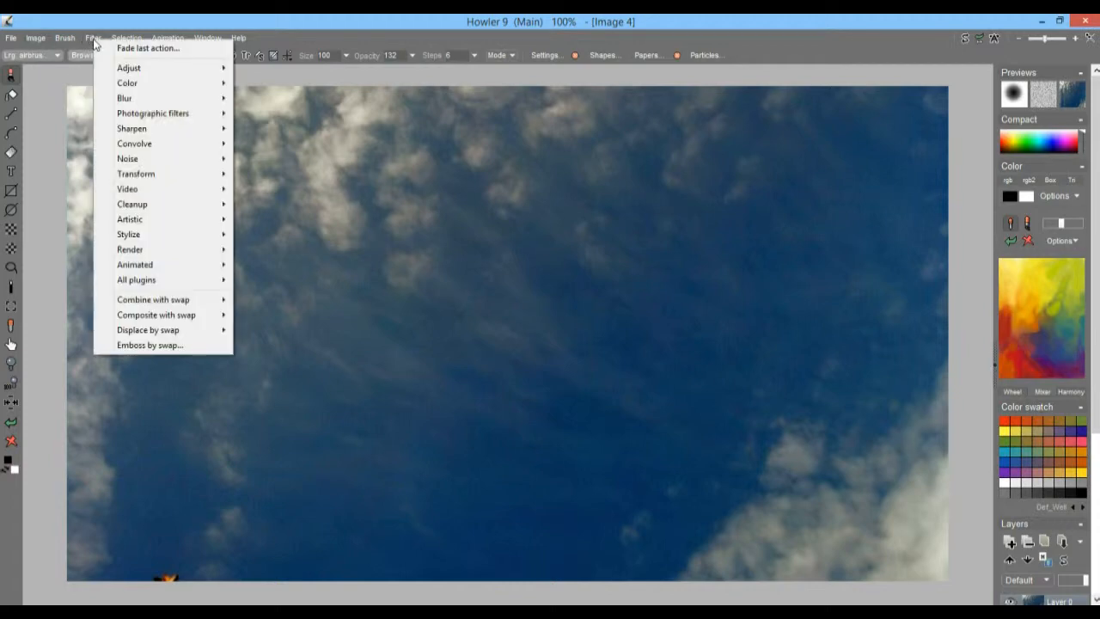
{"action": "mouse_move", "coordinate": [168, 184]}
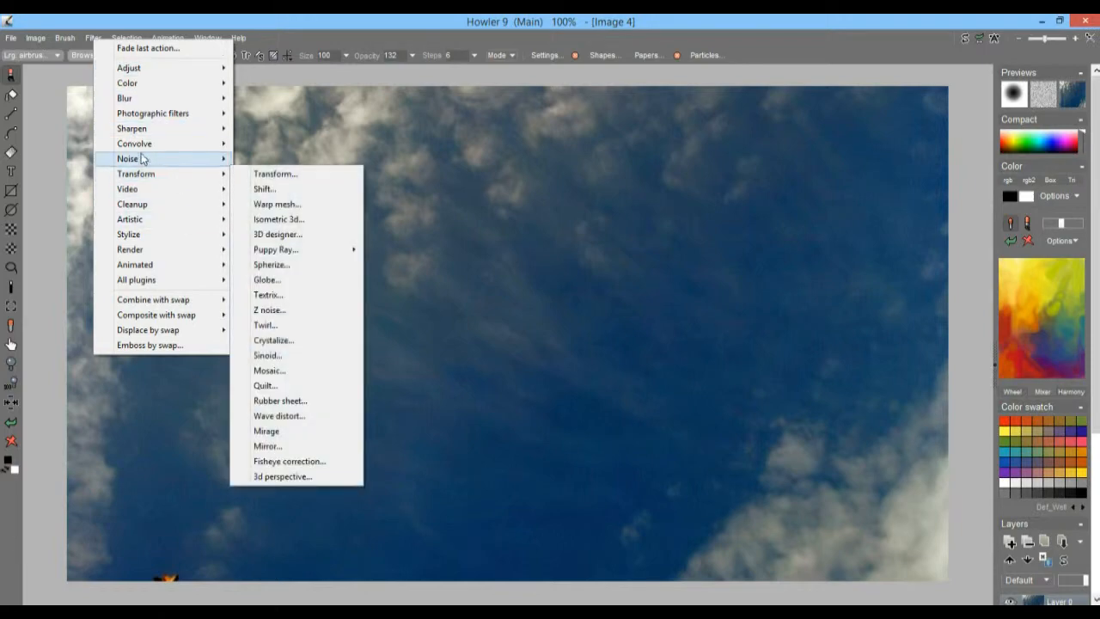
{"action": "left_click", "coordinate": [41, 41]}
{"action": "left_click", "coordinate": [38, 39]}
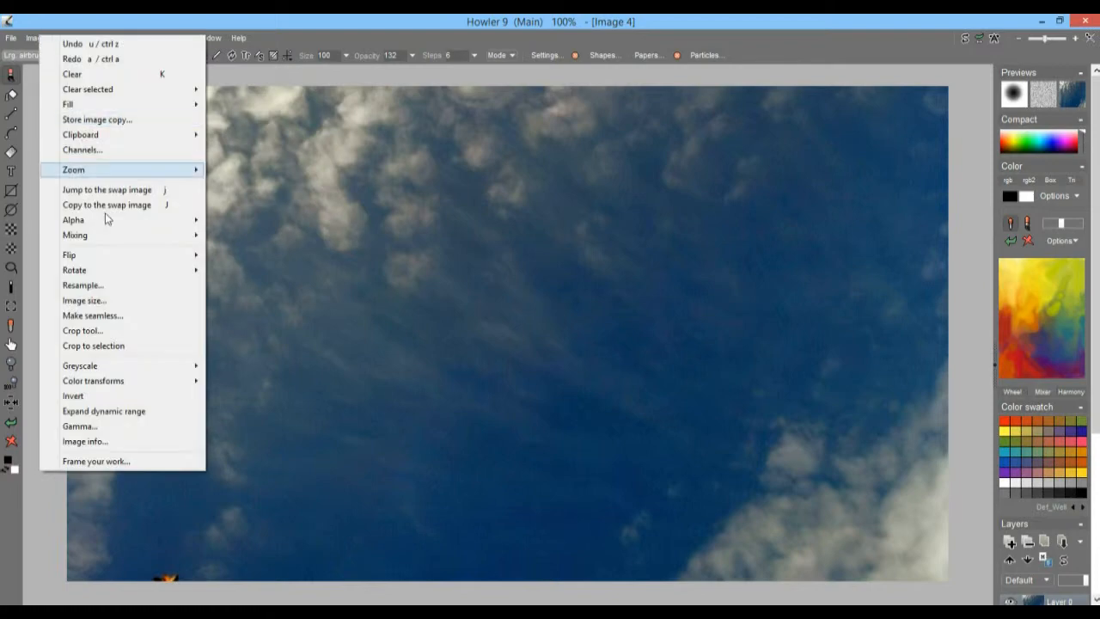
{"action": "left_click", "coordinate": [108, 115]}
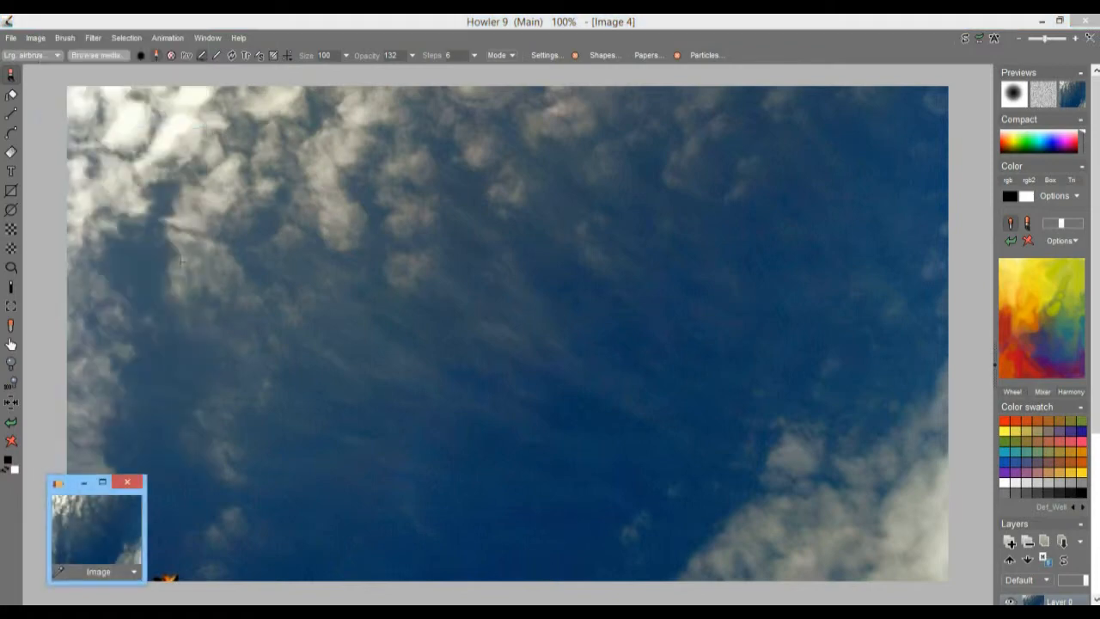
Step: Invert the sky image and swap its color channels
{"action": "left_click", "coordinate": [38, 39]}
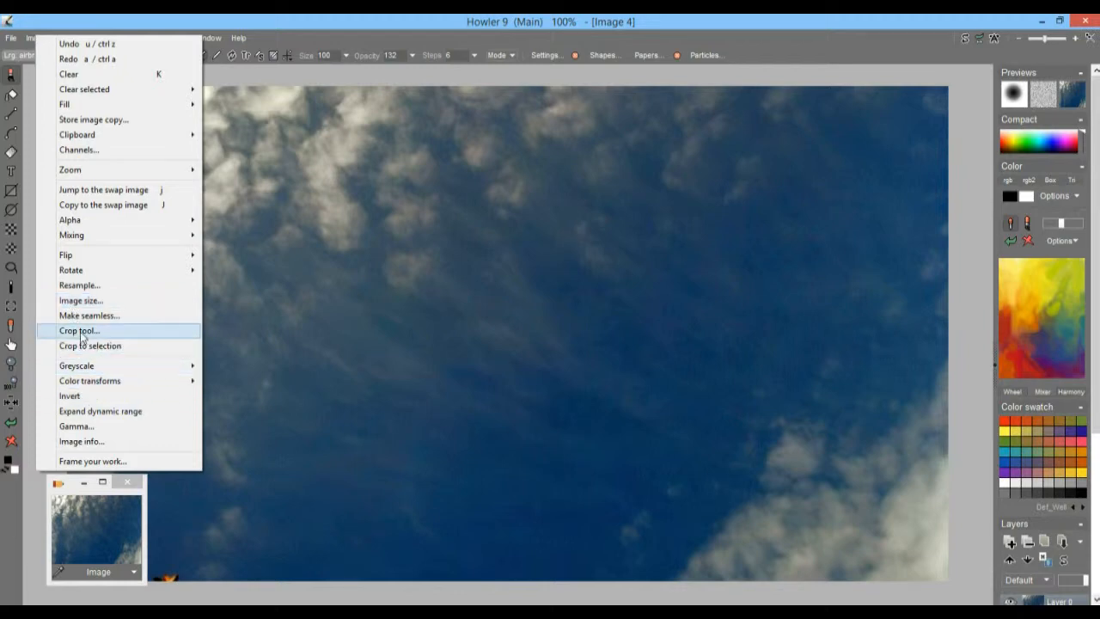
{"action": "left_click", "coordinate": [86, 396]}
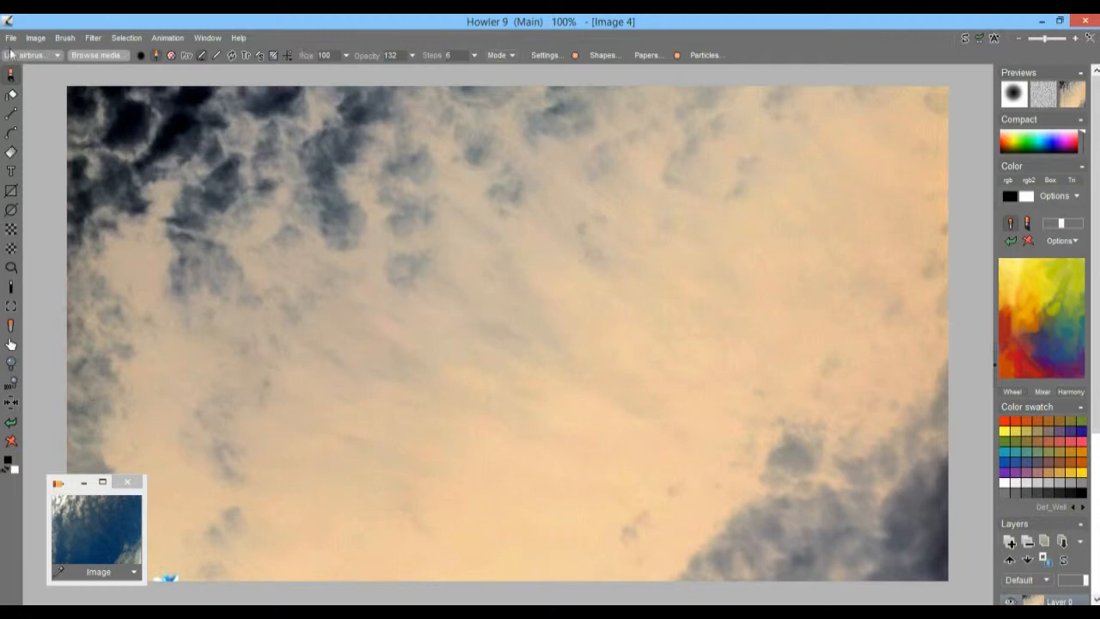
{"action": "left_click", "coordinate": [35, 38]}
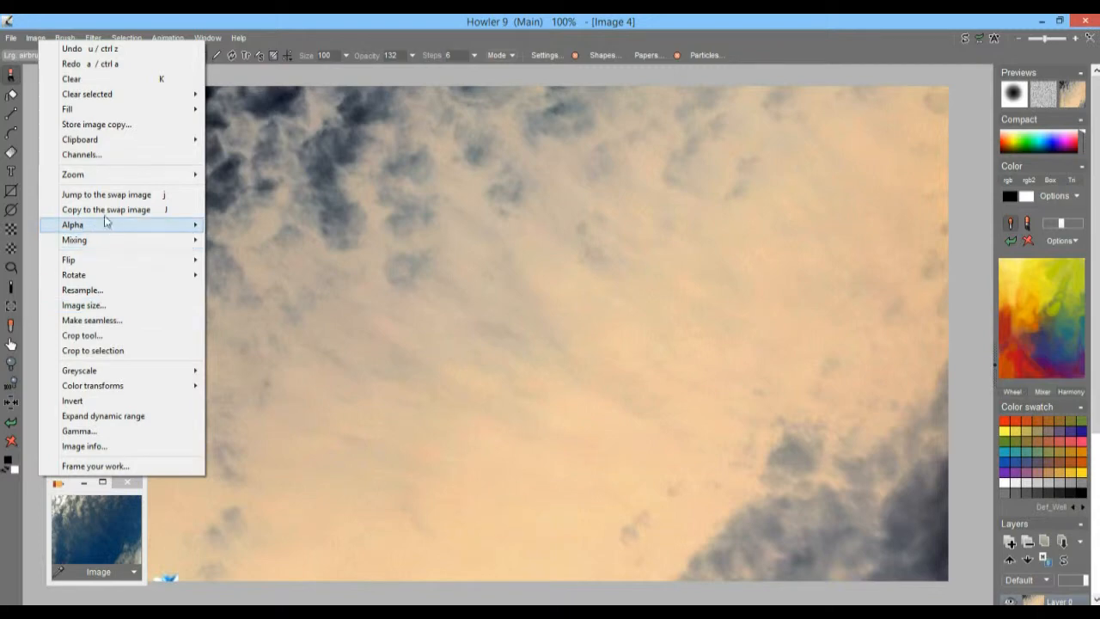
{"action": "mouse_move", "coordinate": [93, 37]}
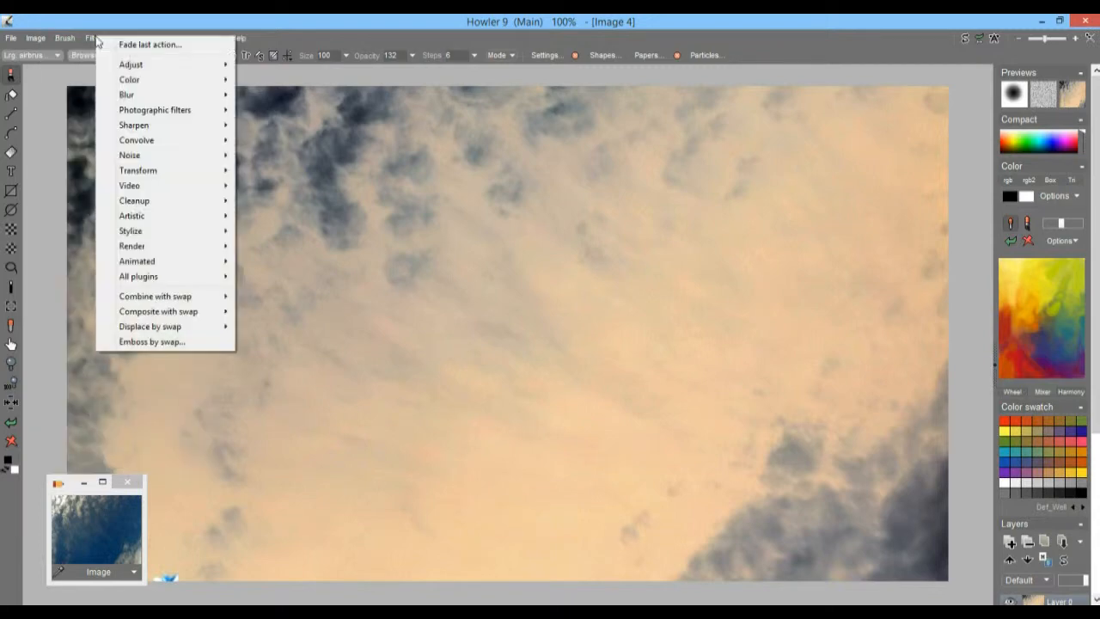
{"action": "mouse_move", "coordinate": [144, 81]}
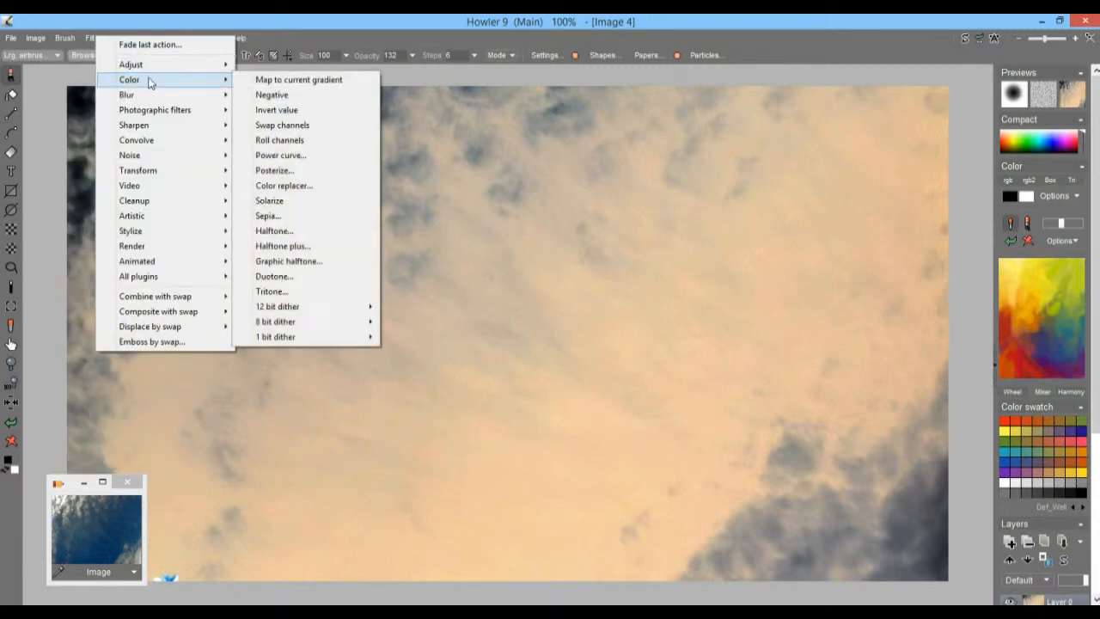
{"action": "left_click", "coordinate": [305, 123]}
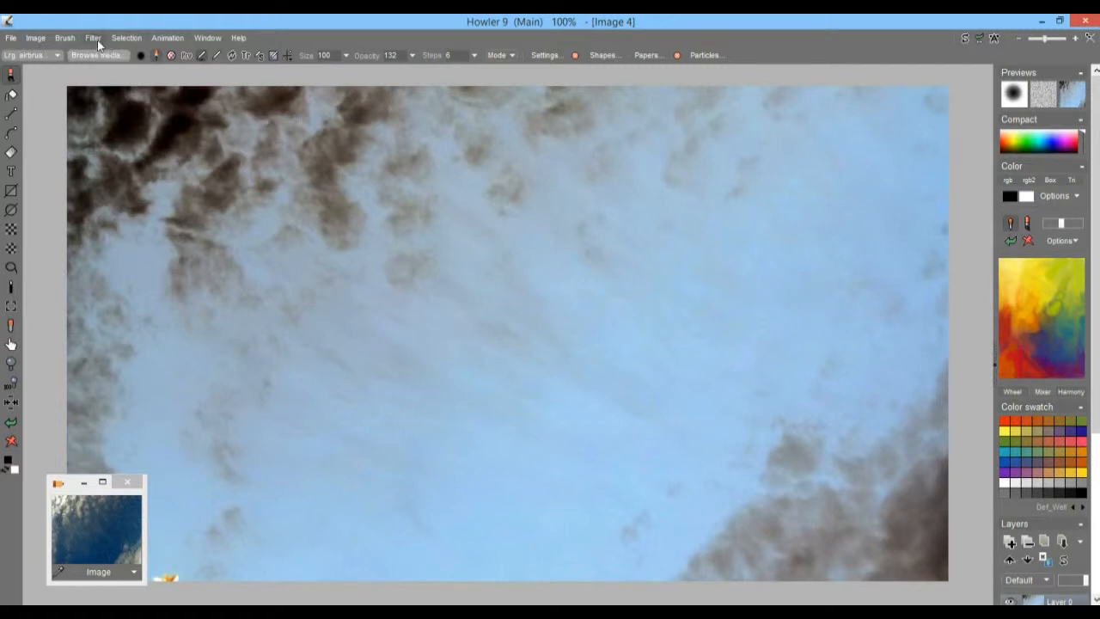
Step: Roll the color channels of the inverted sky image twice
{"action": "left_click", "coordinate": [97, 39]}
{"action": "mouse_move", "coordinate": [163, 85]}
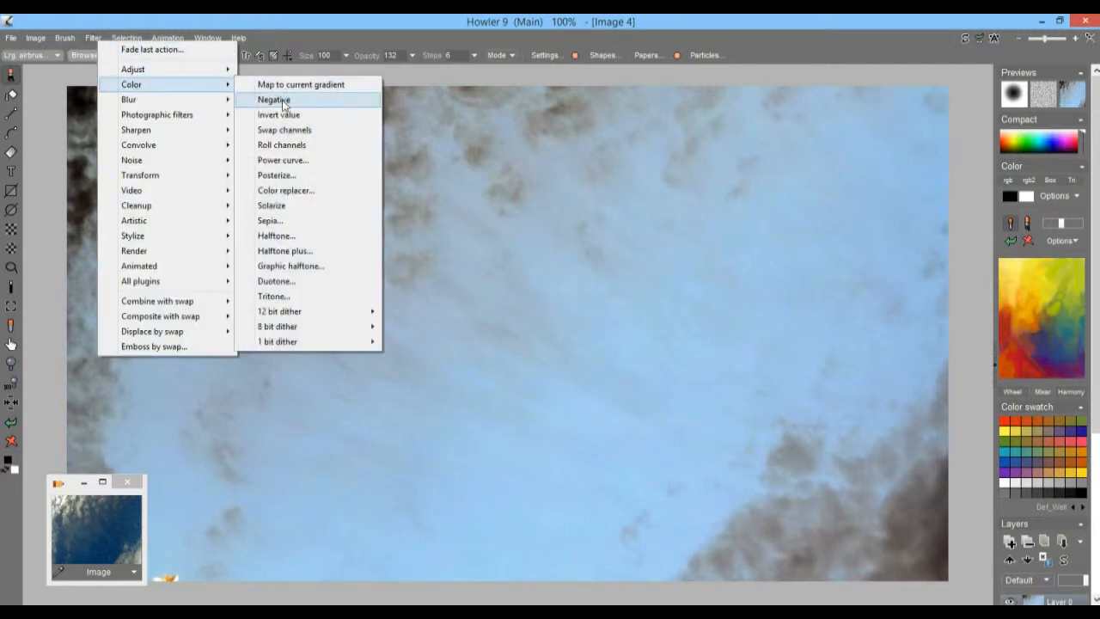
{"action": "left_click", "coordinate": [284, 145]}
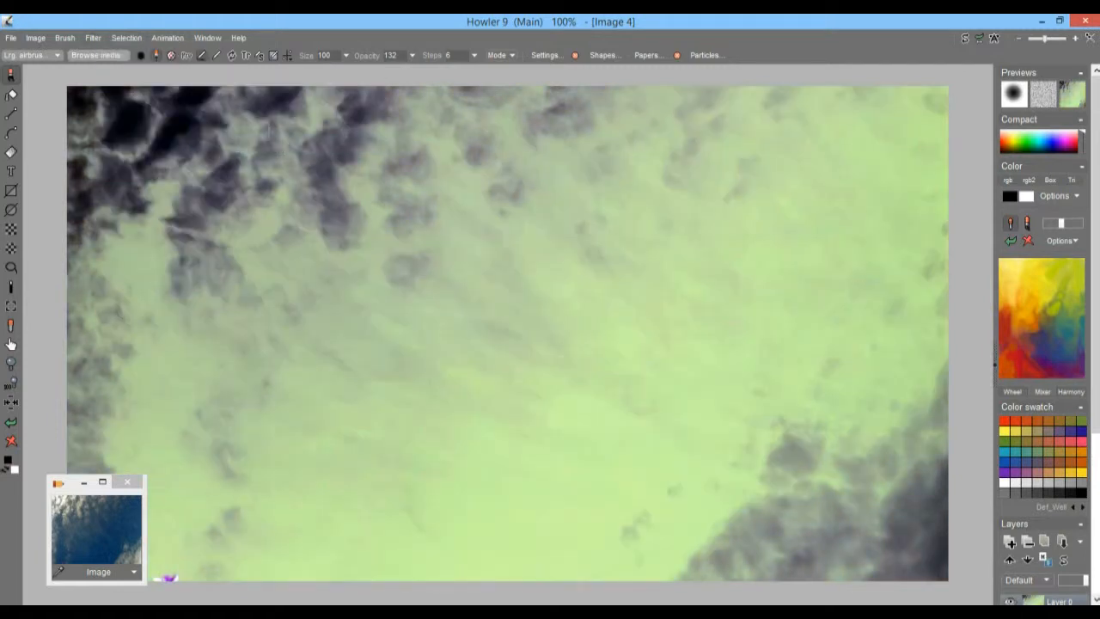
{"action": "left_click", "coordinate": [93, 38]}
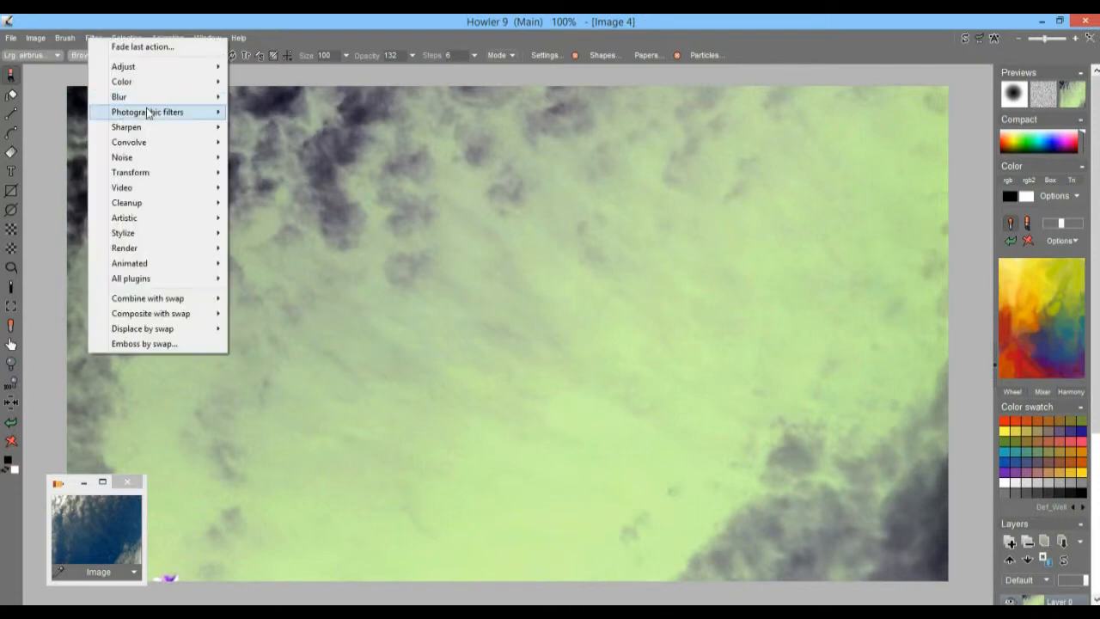
{"action": "mouse_move", "coordinate": [151, 84]}
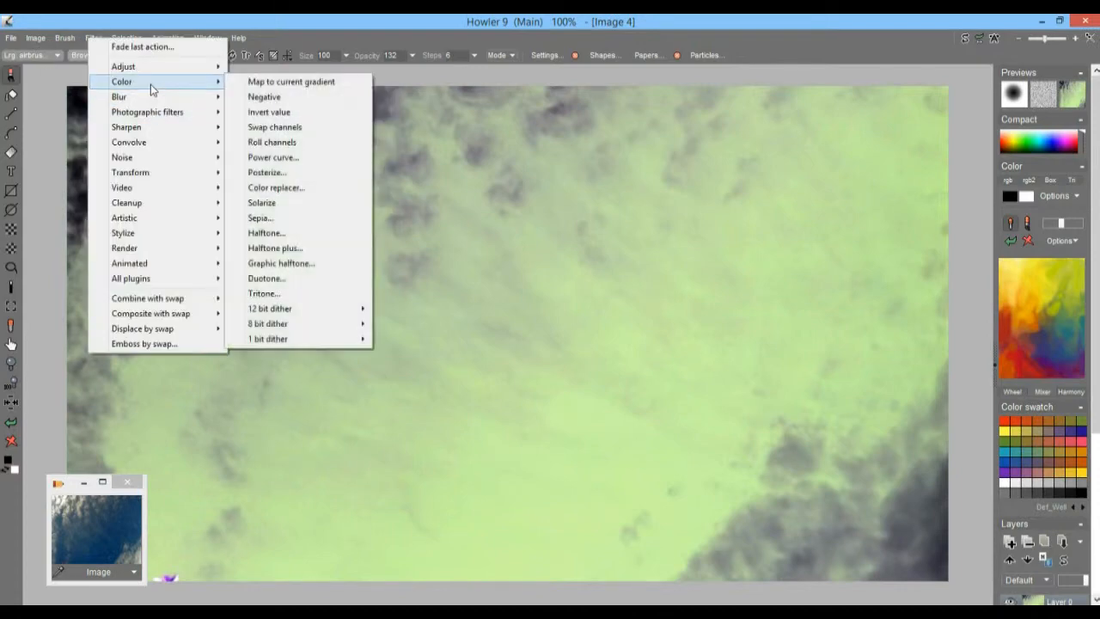
{"action": "left_click", "coordinate": [289, 144]}
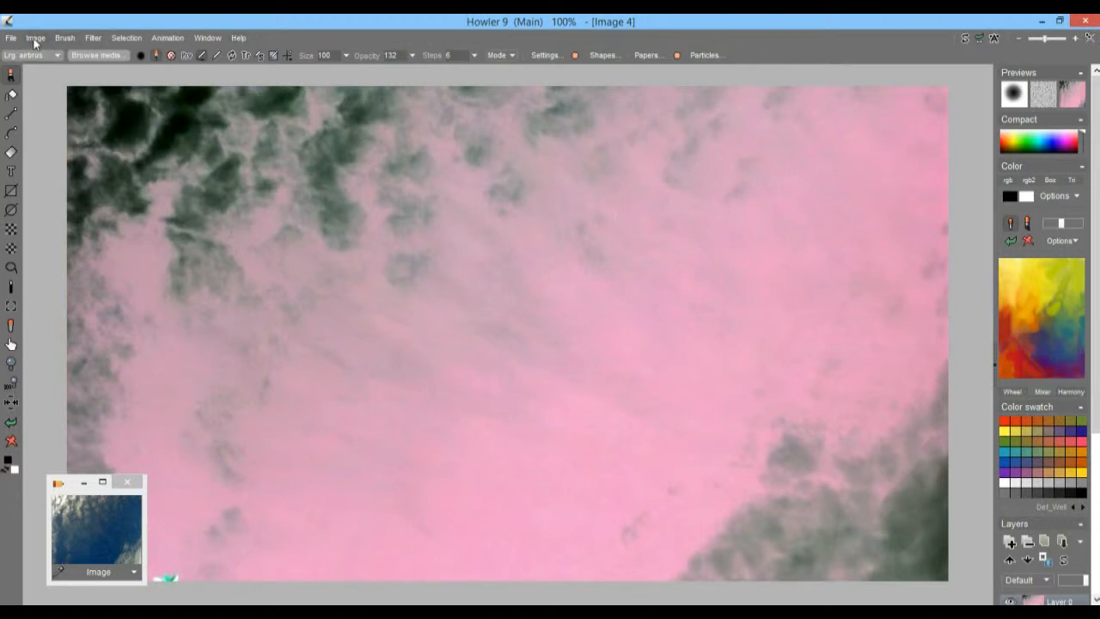
Step: Store a copy of the pink sky image, also copy it to the swap image, and place the stored thumbnail beside the blue one
{"action": "left_click", "coordinate": [40, 42]}
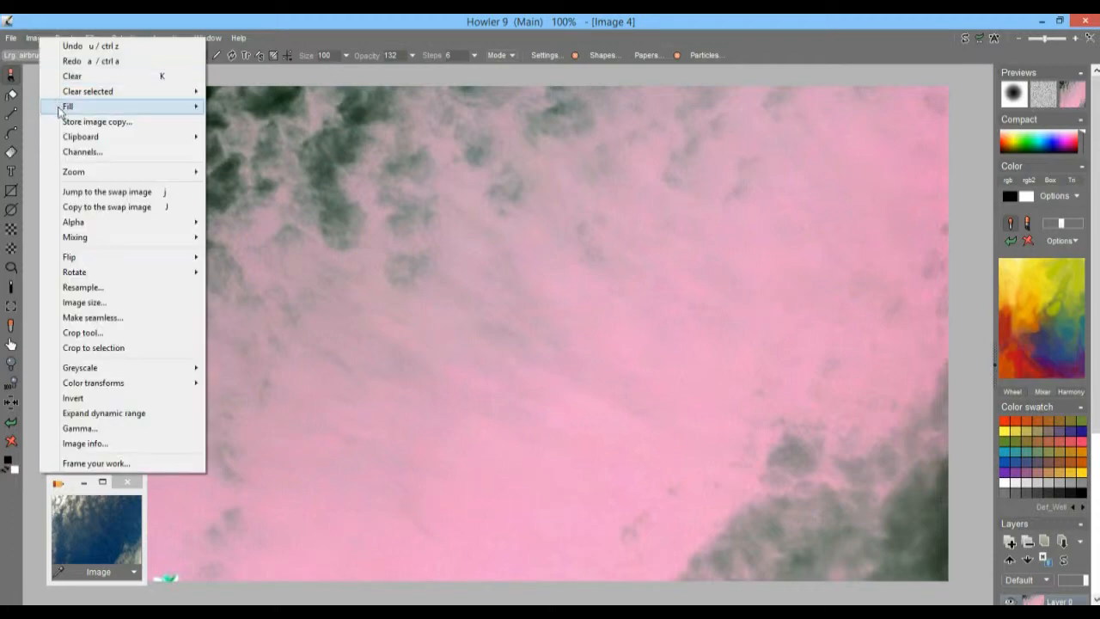
{"action": "left_click", "coordinate": [73, 118]}
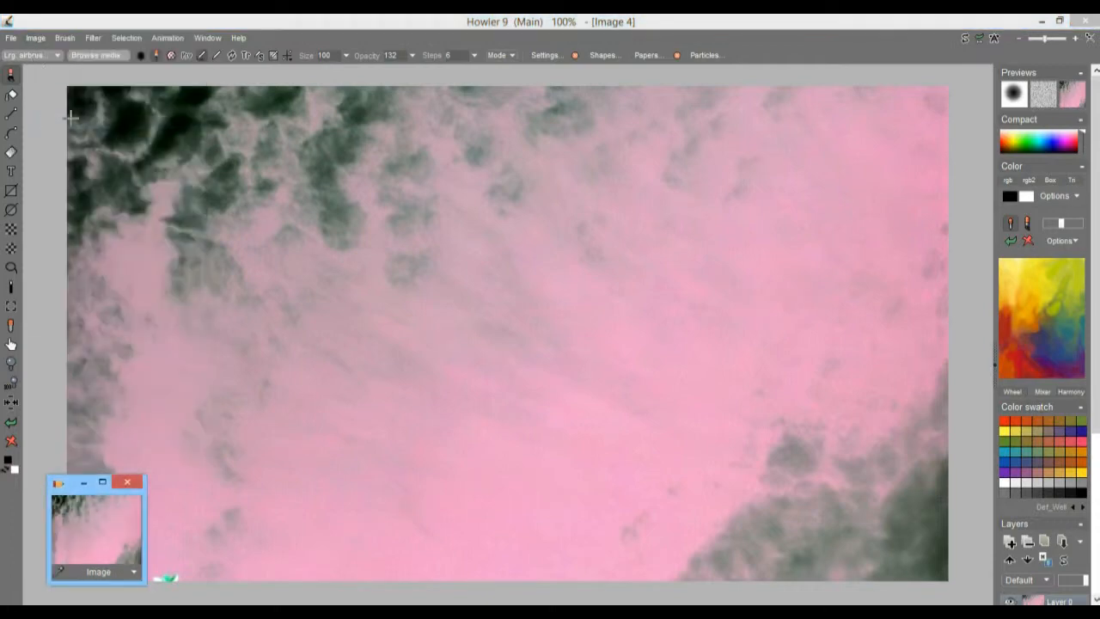
{"action": "left_click", "coordinate": [40, 42]}
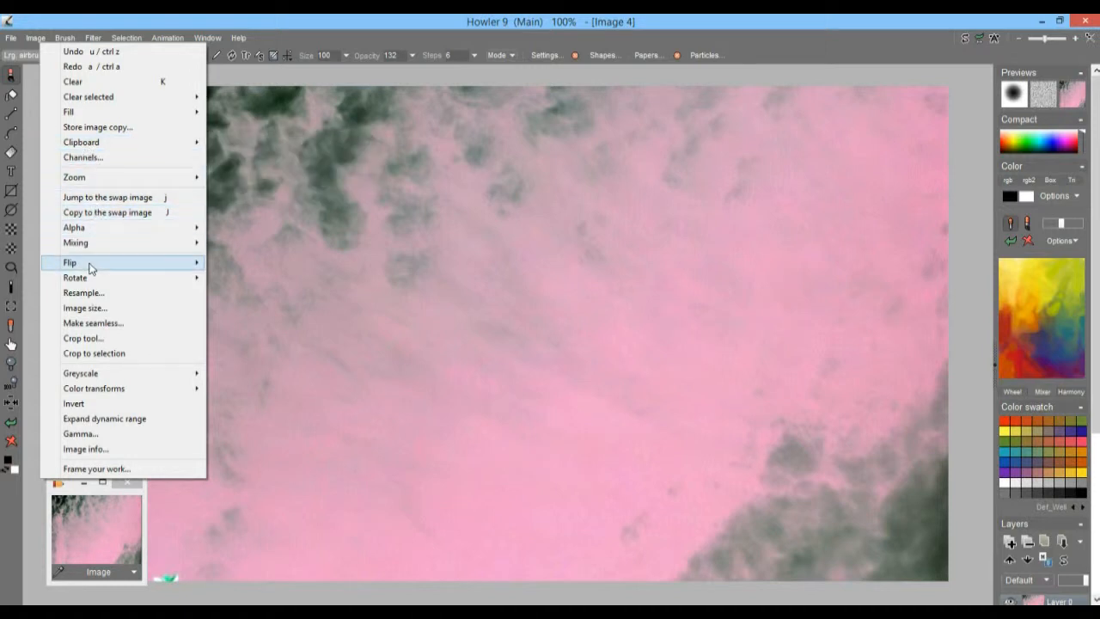
{"action": "left_click", "coordinate": [109, 215]}
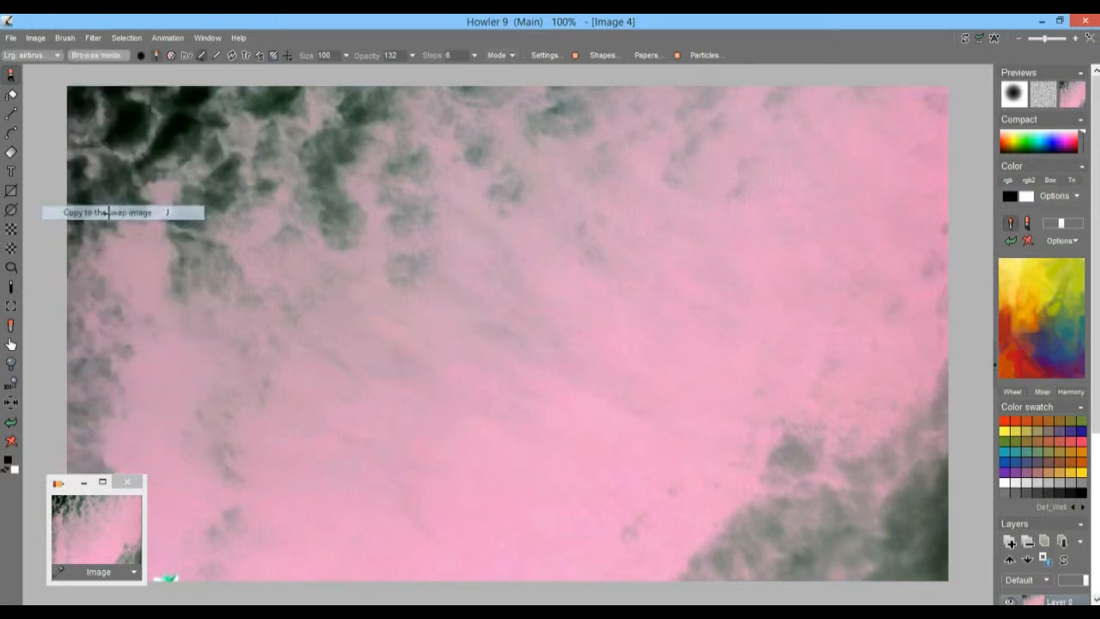
{"action": "left_click_drag", "start_coordinate": [71, 487], "coordinate": [186, 509]}
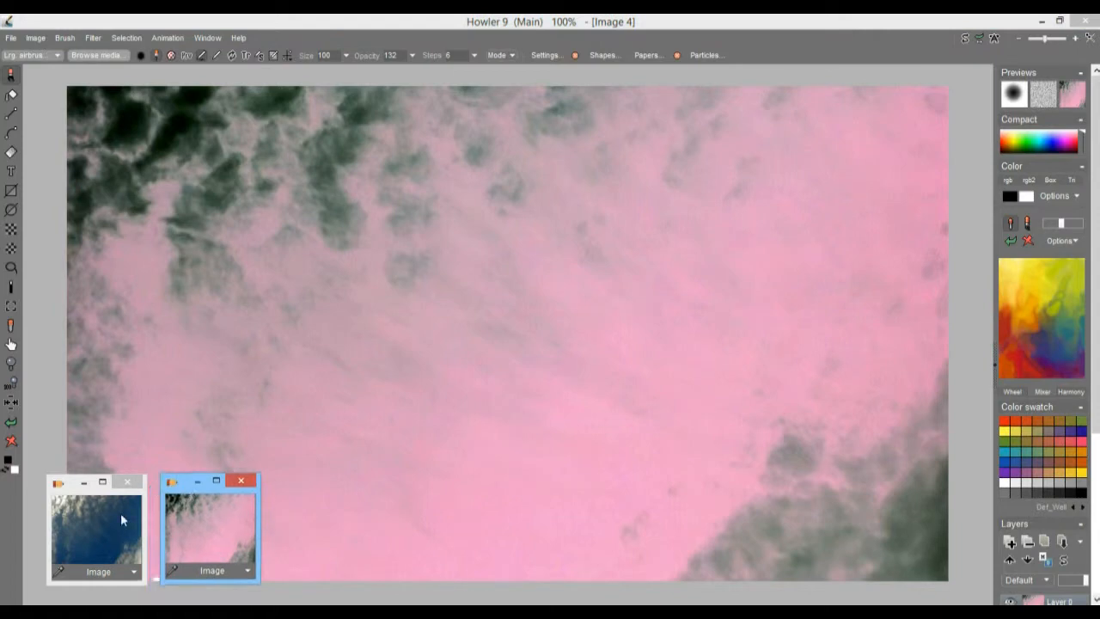
Step: Bring back the stored blue sky image and convert it to greyscale by exposing it through a blue lens
{"action": "left_click", "coordinate": [120, 513]}
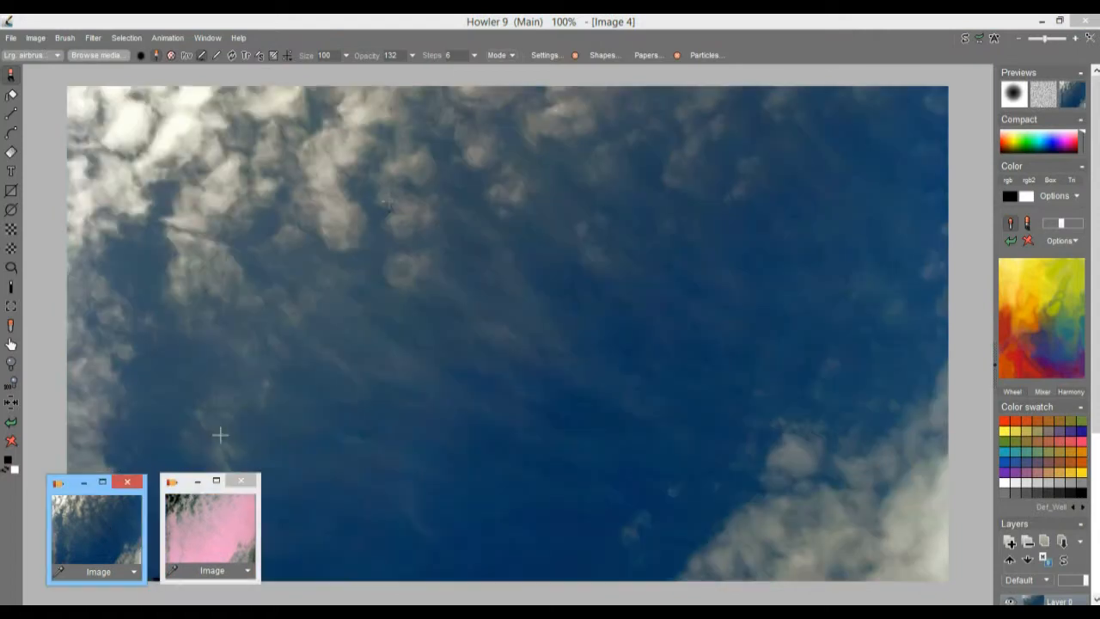
{"action": "left_click", "coordinate": [35, 37]}
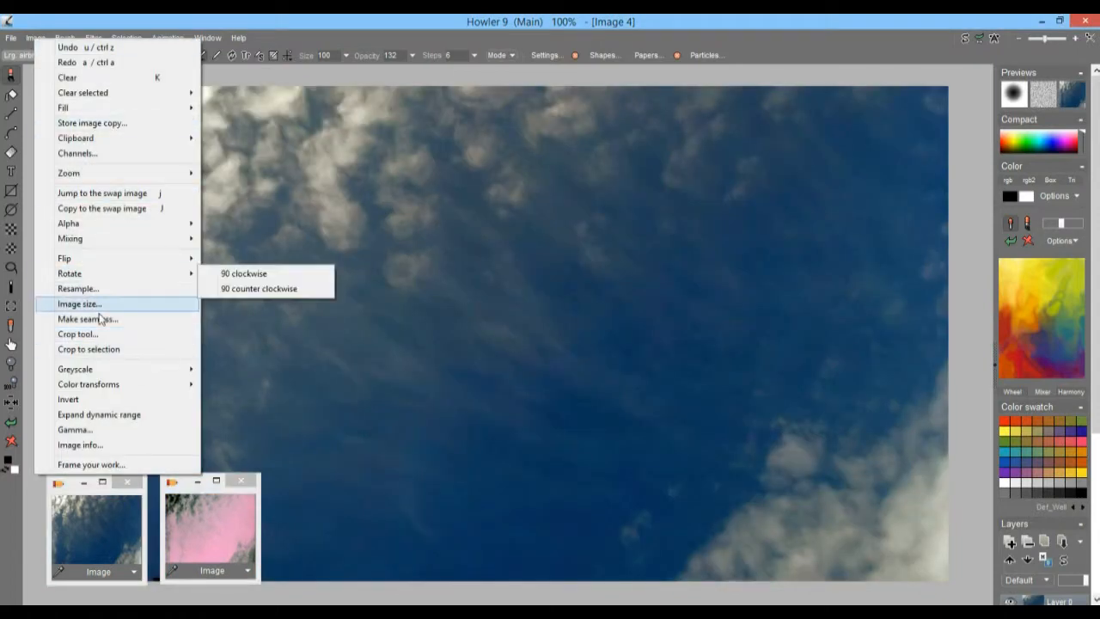
{"action": "mouse_move", "coordinate": [168, 375]}
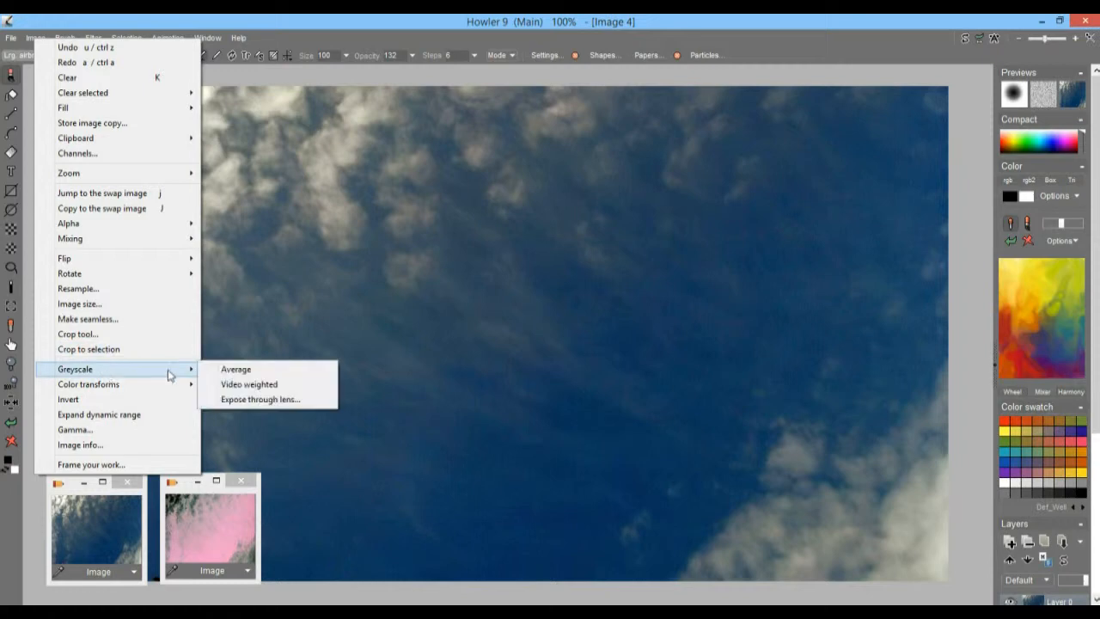
{"action": "left_click", "coordinate": [284, 403]}
{"action": "left_click", "coordinate": [573, 357]}
{"action": "left_click", "coordinate": [585, 346]}
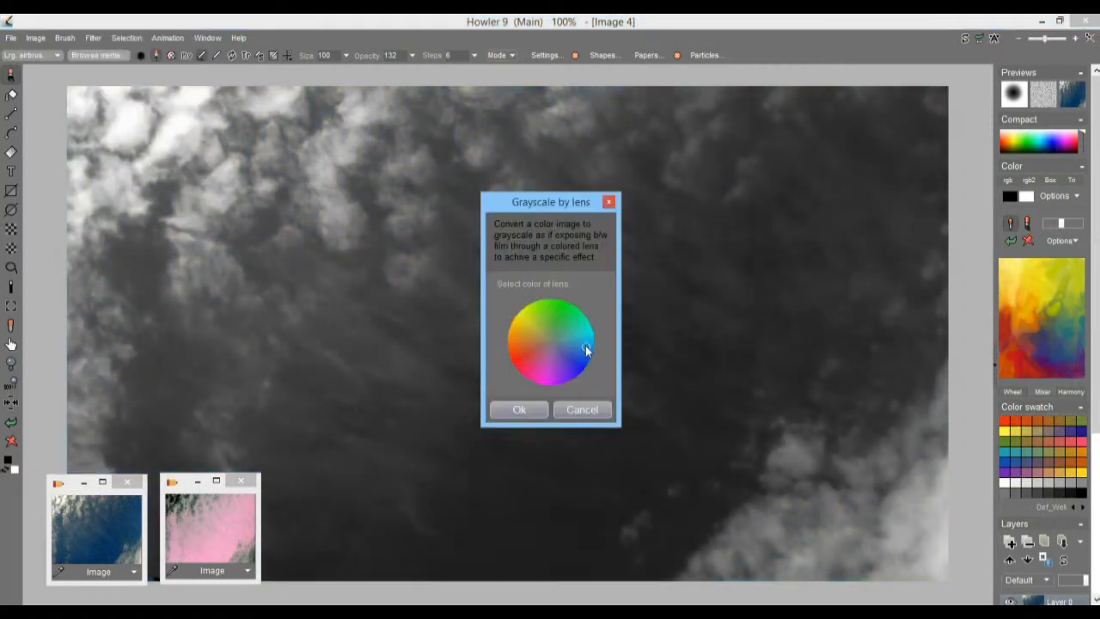
{"action": "mouse_move", "coordinate": [584, 341]}
{"action": "left_mouse_down"}
{"action": "mouse_move", "coordinate": [526, 322]}
{"action": "mouse_move", "coordinate": [517, 348]}
{"action": "mouse_move", "coordinate": [582, 368]}
{"action": "left_mouse_up"}
{"action": "left_click", "coordinate": [519, 410]}
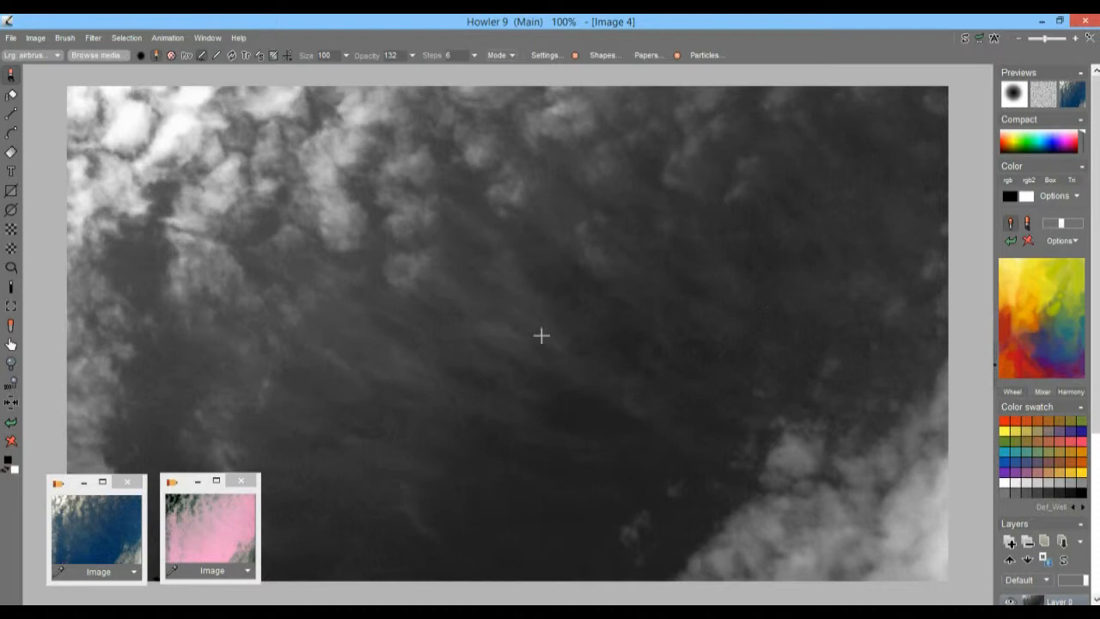
Step: Expand the dynamic range of the greyscale sky image and store a copy of it
{"action": "left_click", "coordinate": [36, 38]}
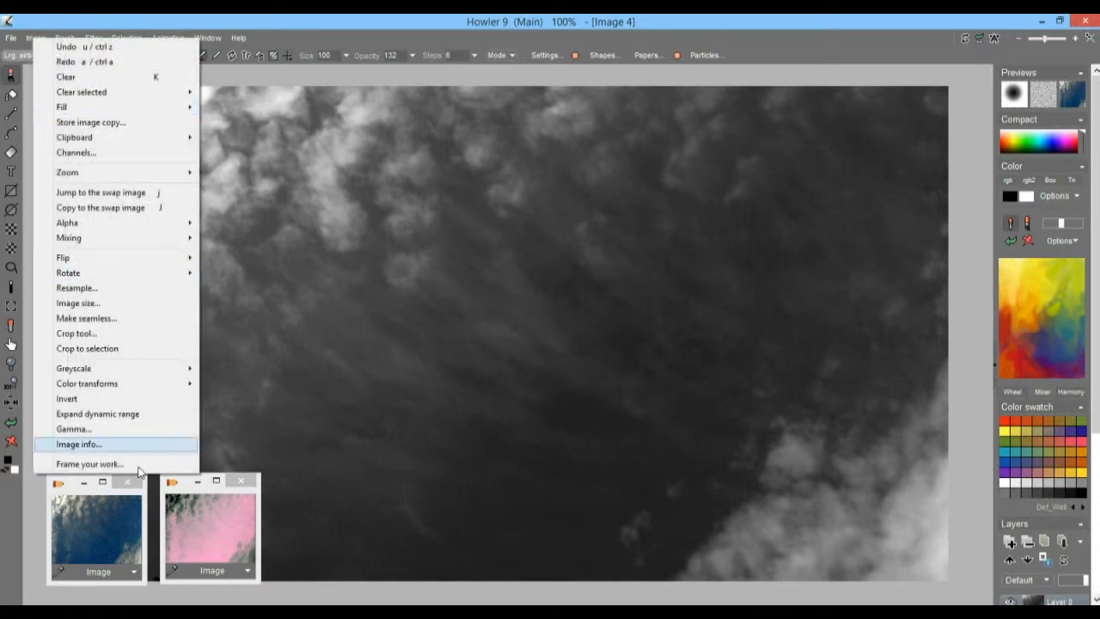
{"action": "left_click", "coordinate": [115, 414]}
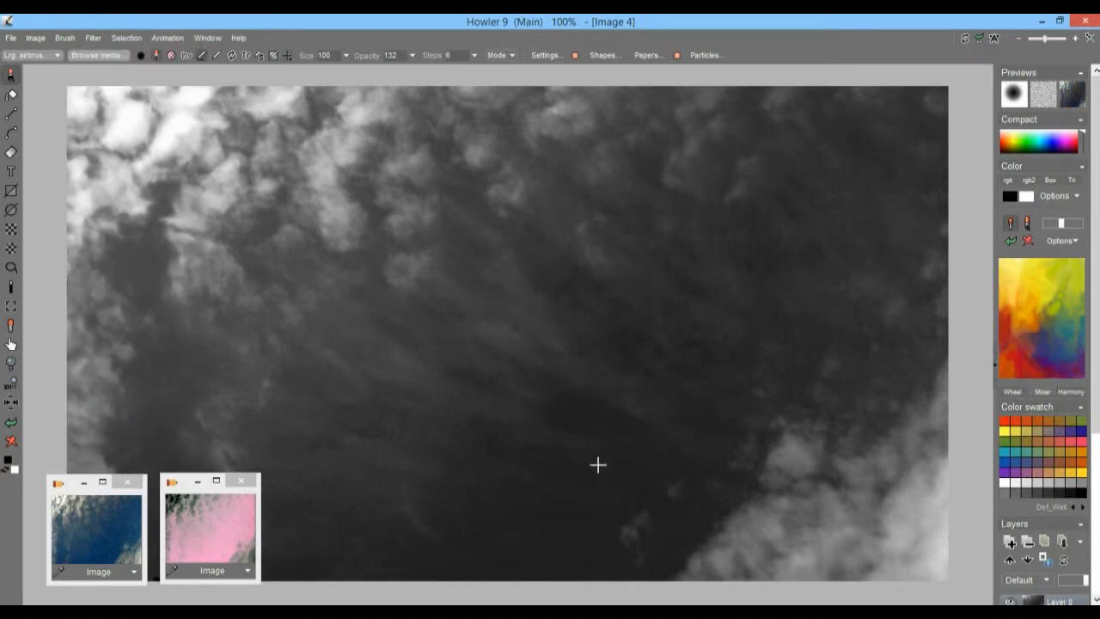
{"action": "scroll", "coordinate": [764, 392], "scroll_direction": "down", "scroll_amount": 3}
{"action": "scroll", "coordinate": [756, 417], "scroll_direction": "up", "scroll_amount": 2}
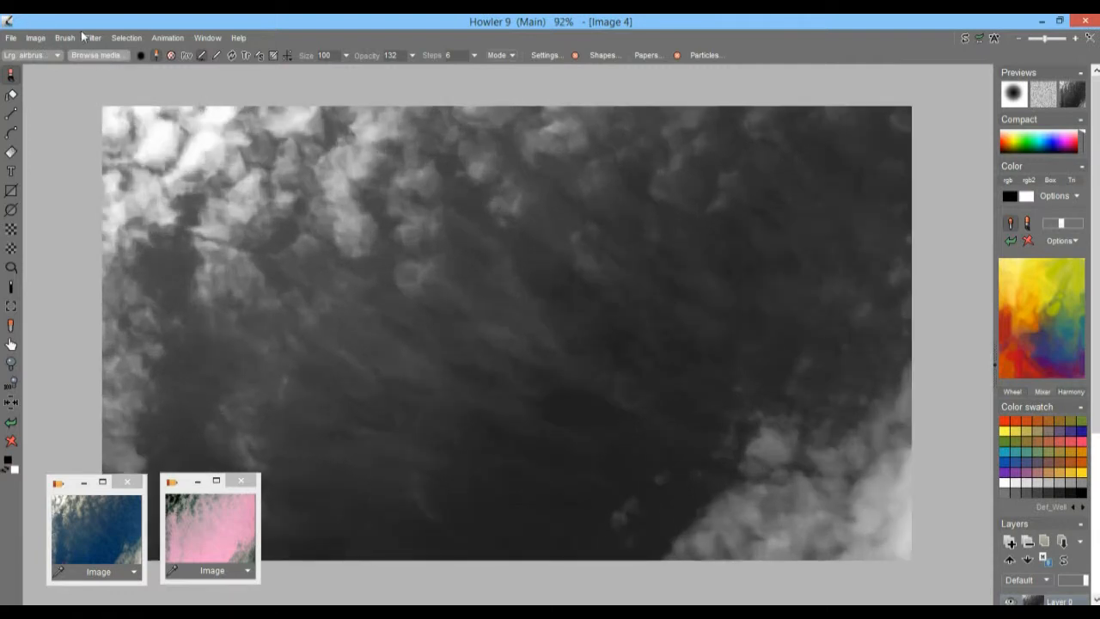
{"action": "left_click", "coordinate": [35, 39]}
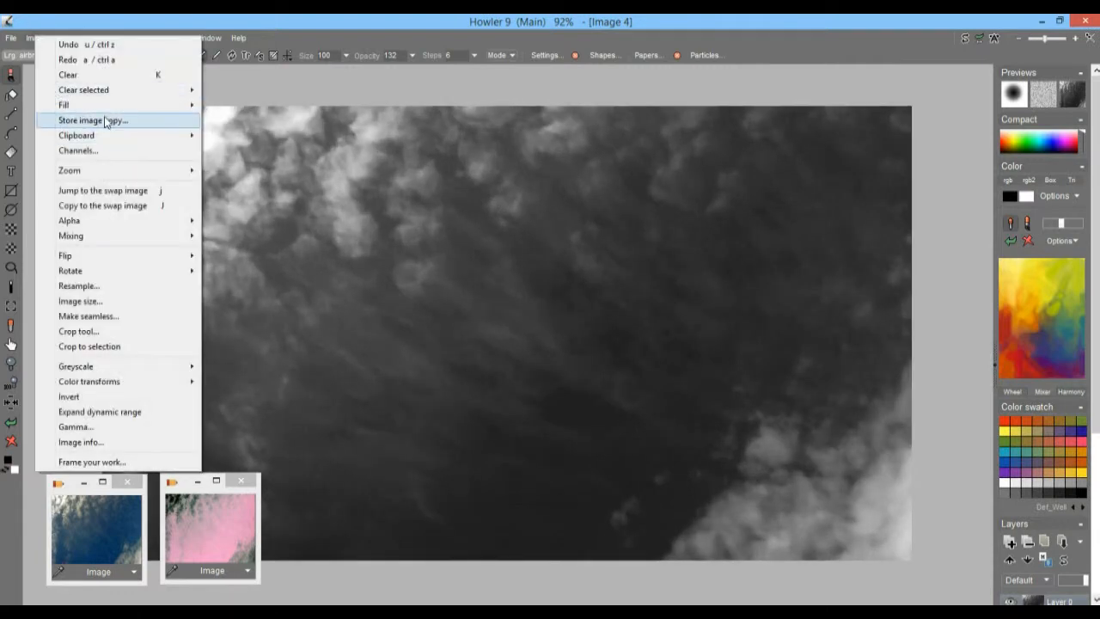
{"action": "left_click", "coordinate": [105, 121]}
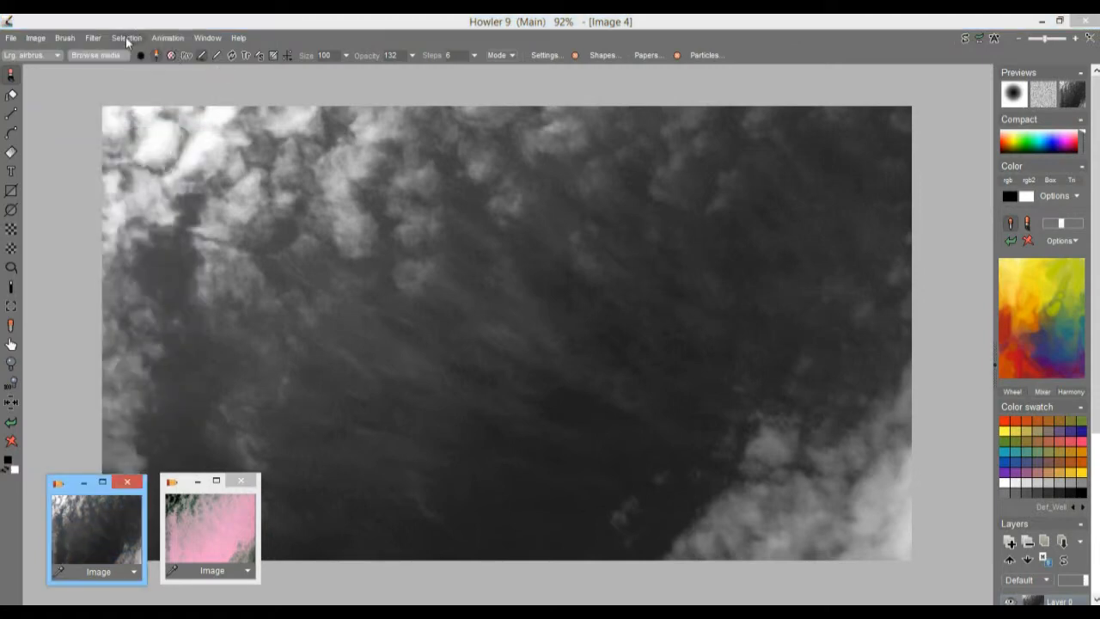
Step: Turn the greyscale image into a 3D Designer terrain with slightly higher amplitude and a prefilter of 100
{"action": "left_click", "coordinate": [126, 37]}
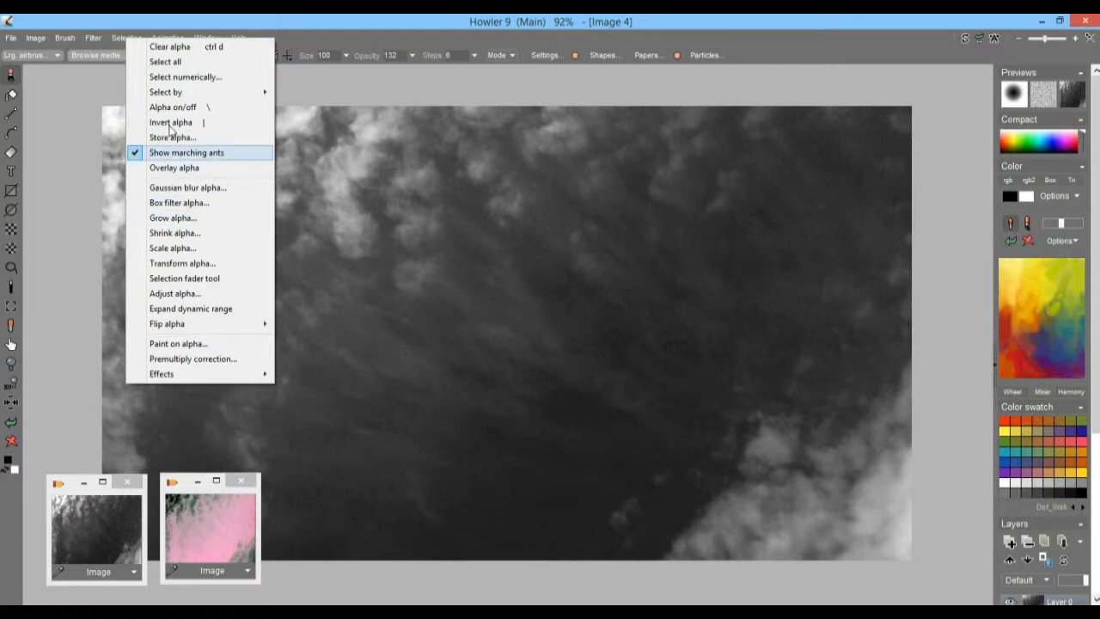
{"action": "left_click", "coordinate": [91, 37]}
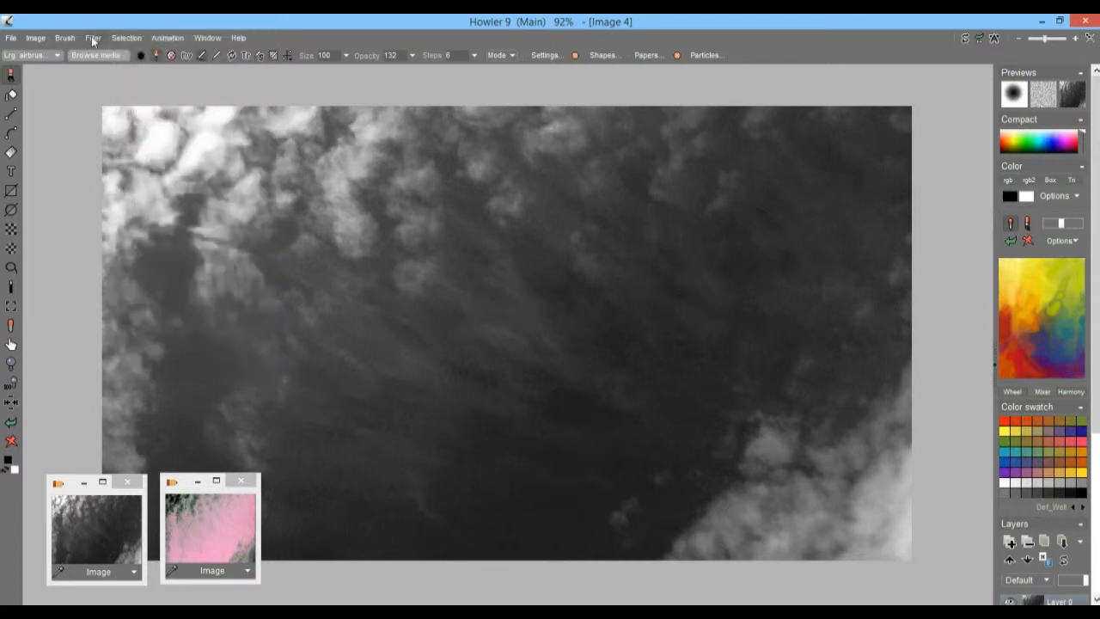
{"action": "left_click", "coordinate": [91, 37]}
{"action": "mouse_move", "coordinate": [153, 174]}
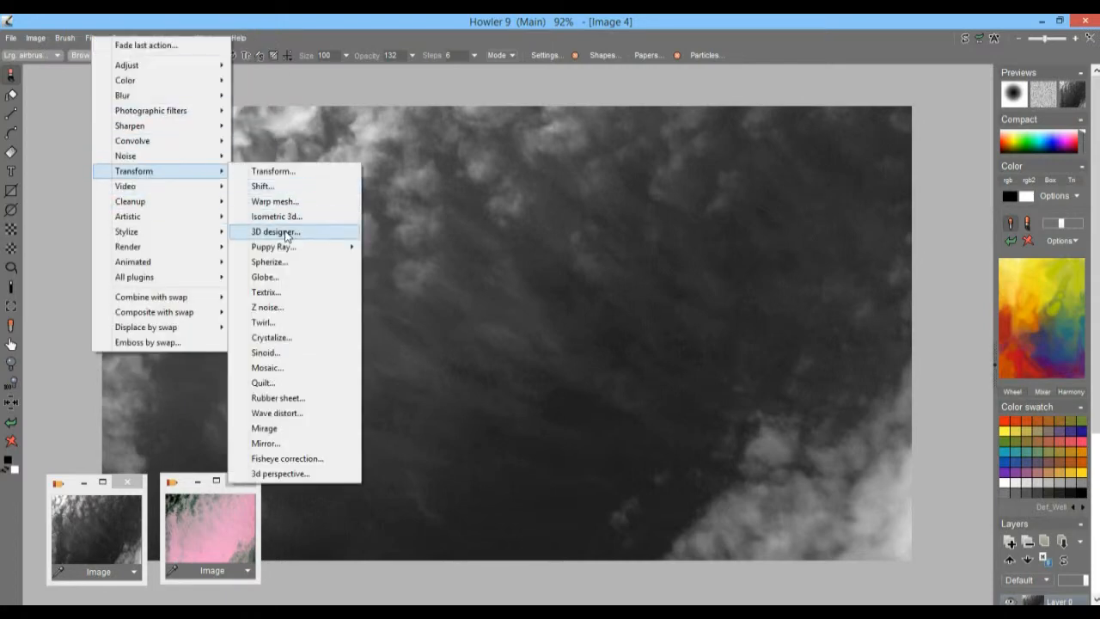
{"action": "left_click", "coordinate": [293, 229]}
{"action": "left_click_drag", "start_coordinate": [509, 102], "coordinate": [162, 63]}
{"action": "mouse_move", "coordinate": [233, 85]}
{"action": "left_mouse_down"}
{"action": "mouse_move", "coordinate": [252, 88]}
{"action": "mouse_move", "coordinate": [240, 89]}
{"action": "left_mouse_up"}
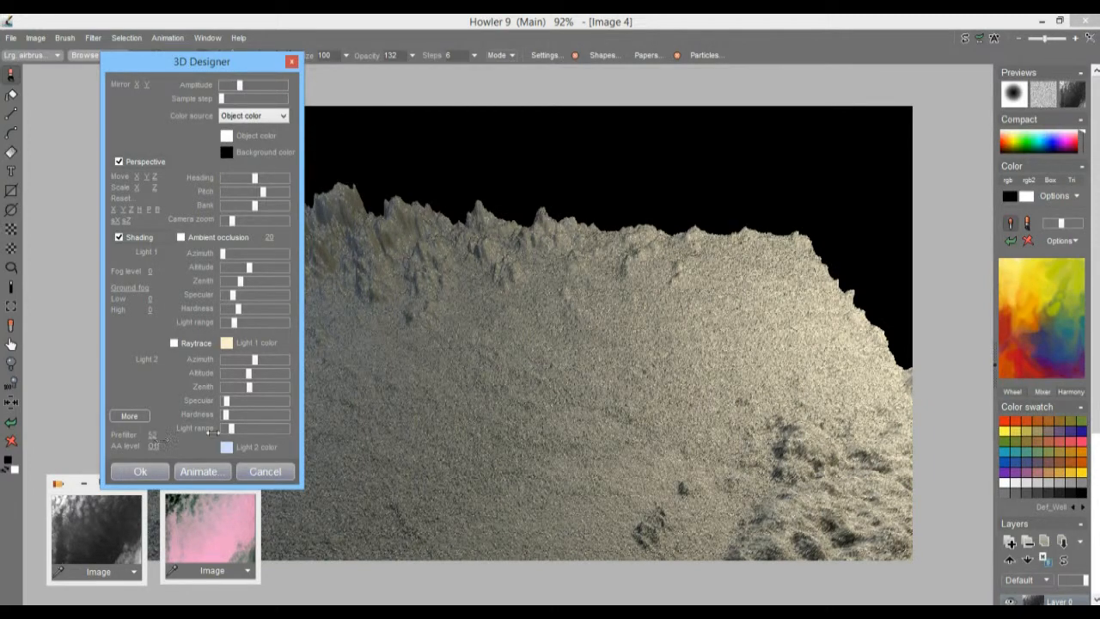
{"action": "left_click_drag", "start_coordinate": [178, 436], "coordinate": [477, 459]}
Step: Enable raytracing and adjust Light 1 to an azimuth just past mid-range and a very low altitude
{"action": "left_click_drag", "start_coordinate": [223, 253], "coordinate": [256, 269]}
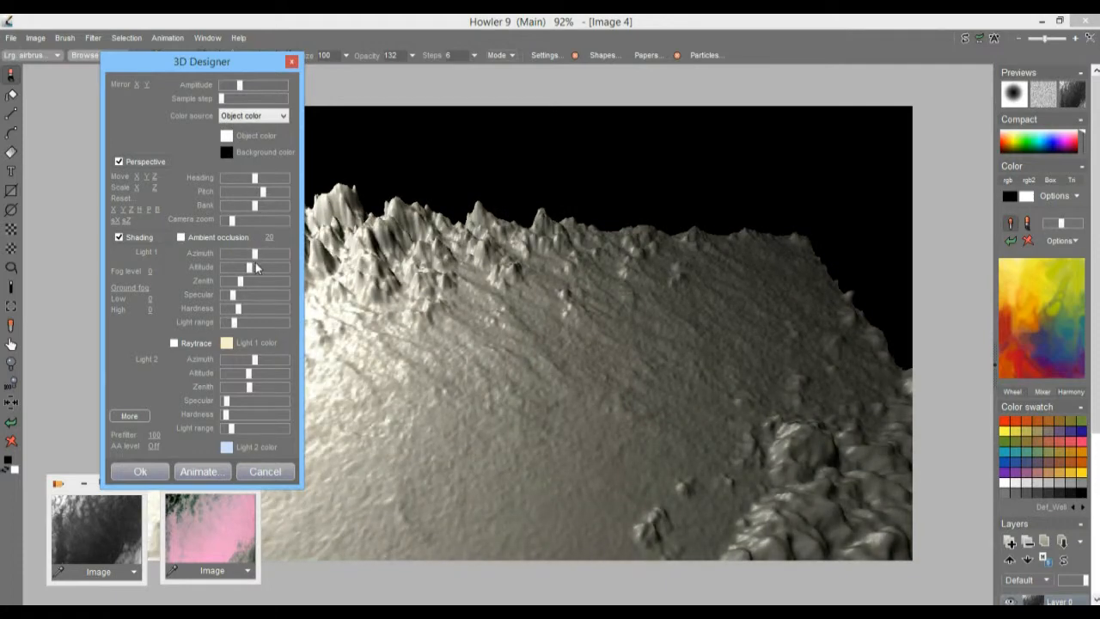
{"action": "left_click", "coordinate": [174, 343]}
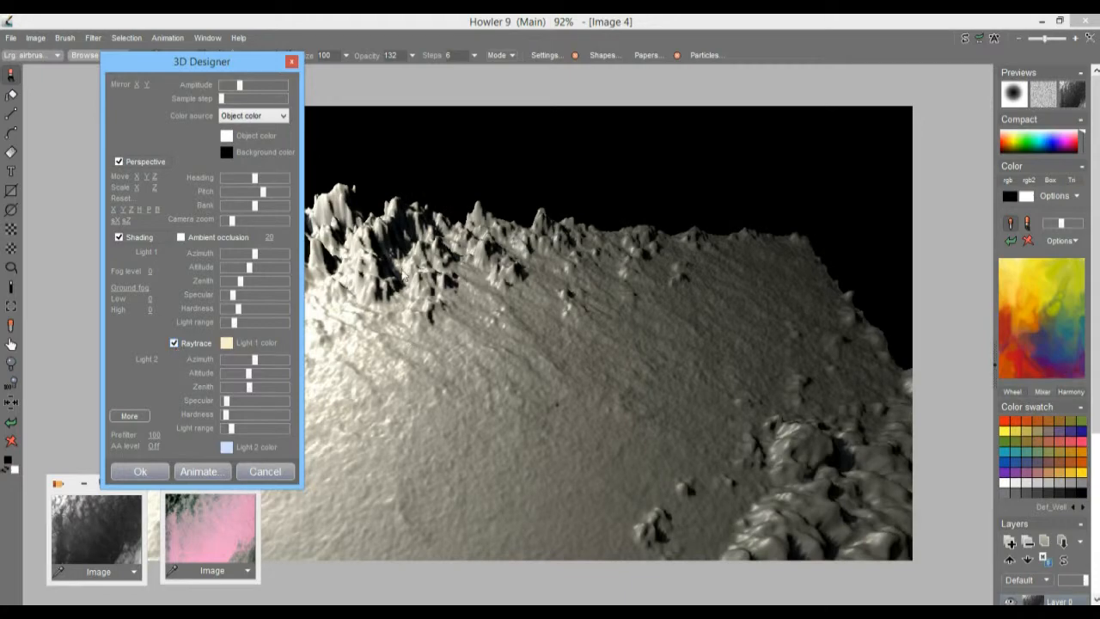
{"action": "left_click_drag", "start_coordinate": [247, 260], "coordinate": [229, 273]}
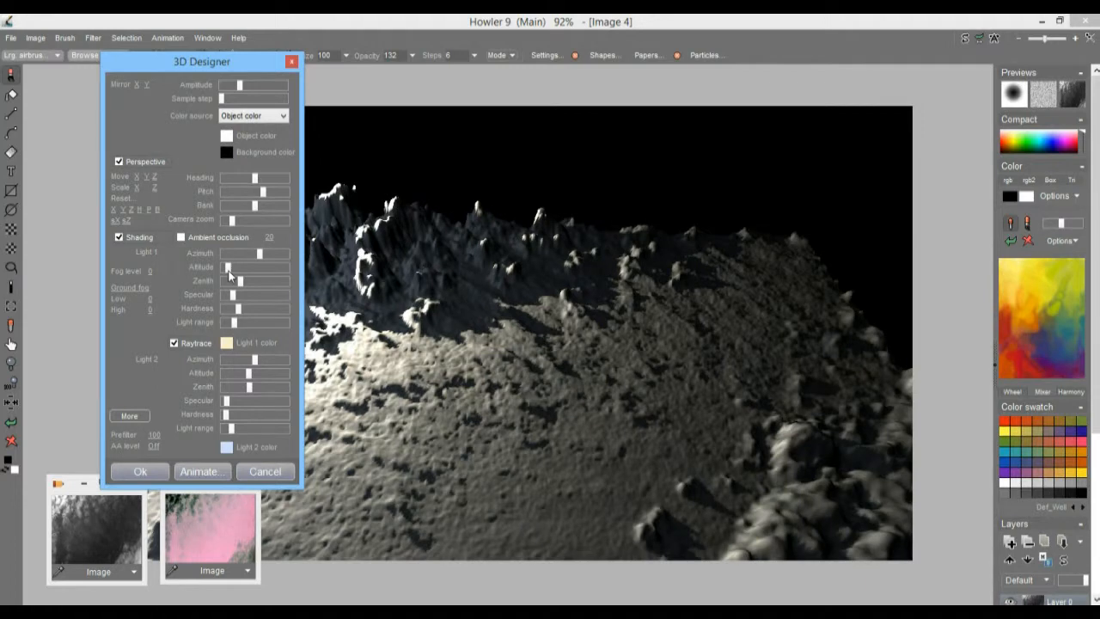
{"action": "left_click_drag", "start_coordinate": [228, 271], "coordinate": [262, 258]}
Step: Increase the terrain's heading slightly, then raise Light 2's range a little and lower its azimuth
{"action": "left_click_drag", "start_coordinate": [221, 68], "coordinate": [943, 93]}
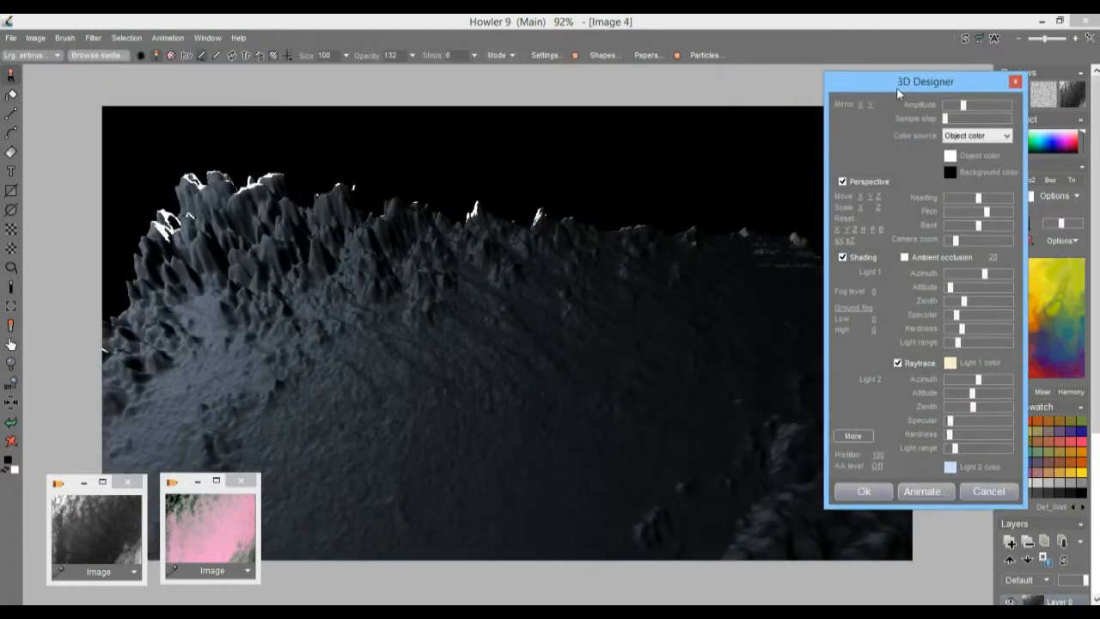
{"action": "mouse_move", "coordinate": [978, 199]}
{"action": "left_mouse_down"}
{"action": "mouse_move", "coordinate": [963, 199]}
{"action": "mouse_move", "coordinate": [985, 201]}
{"action": "left_mouse_up"}
{"action": "mouse_move", "coordinate": [955, 447]}
{"action": "left_mouse_down"}
{"action": "mouse_move", "coordinate": [971, 448]}
{"action": "mouse_move", "coordinate": [959, 449]}
{"action": "left_mouse_up"}
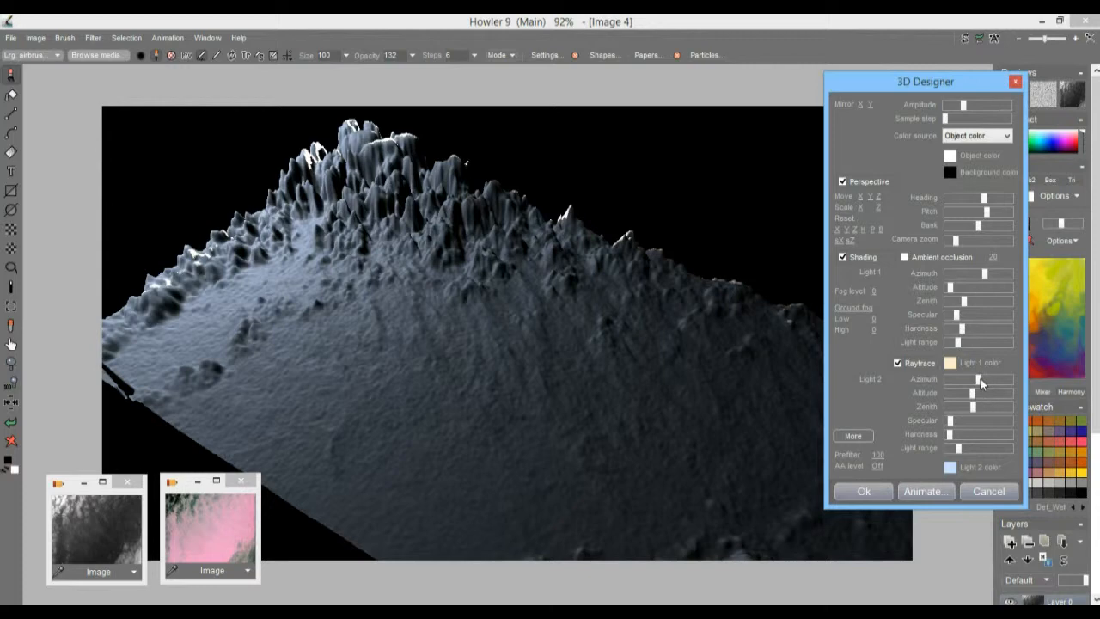
{"action": "left_click_drag", "start_coordinate": [981, 384], "coordinate": [961, 389]}
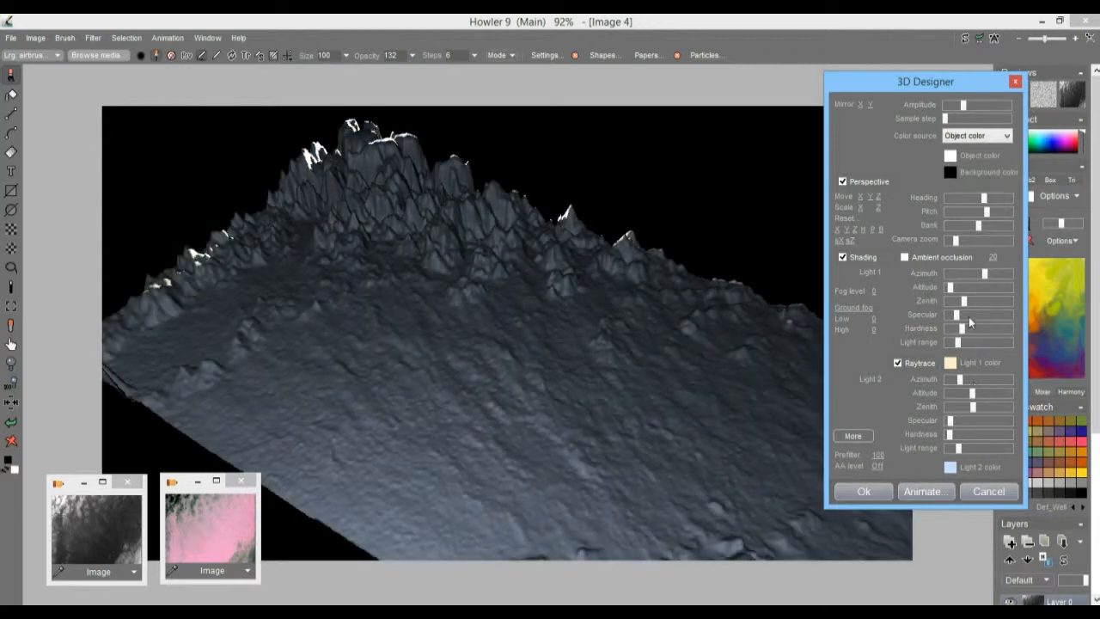
Step: Shift Light 1's color to a warmer orange hue and reduce its azimuth and light range
{"action": "left_click", "coordinate": [952, 364]}
{"action": "left_click", "coordinate": [977, 220]}
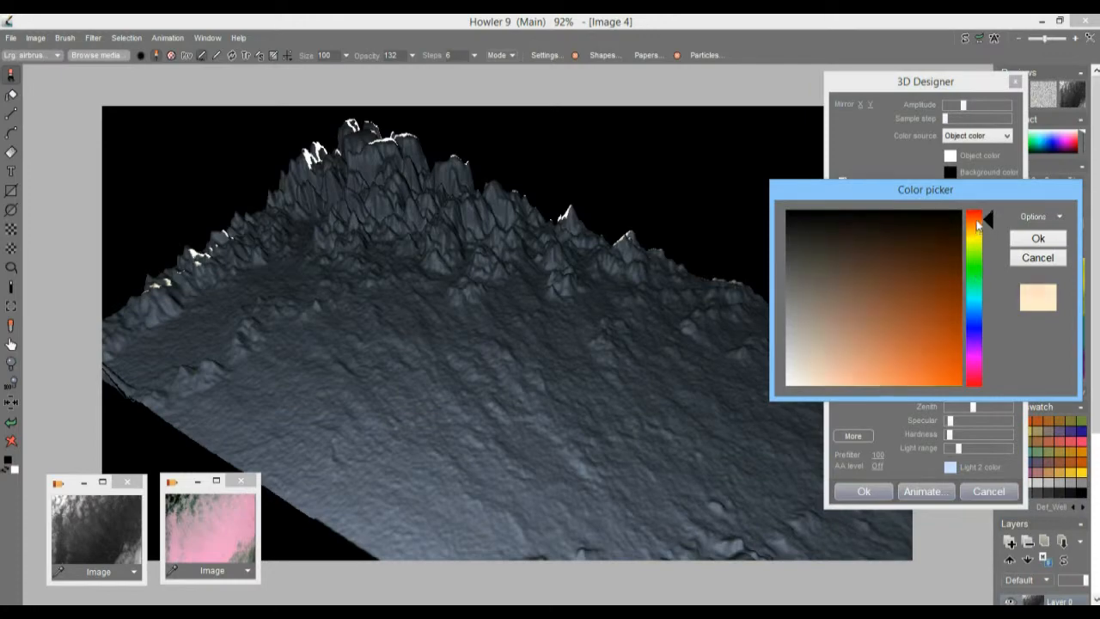
{"action": "left_click", "coordinate": [1038, 237]}
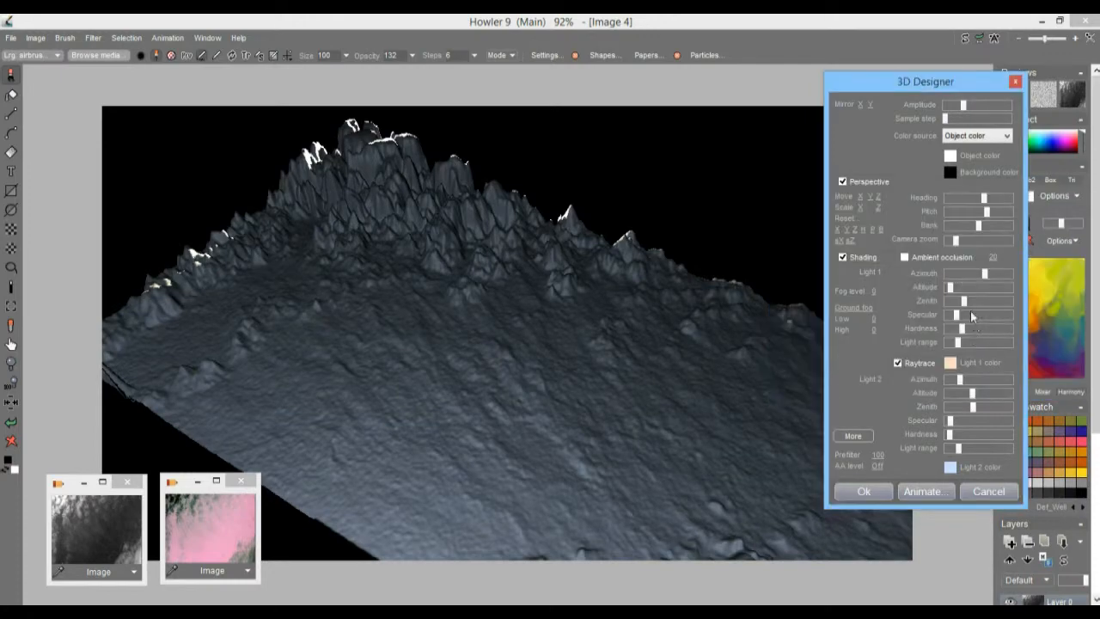
{"action": "left_click_drag", "start_coordinate": [979, 272], "coordinate": [979, 273]}
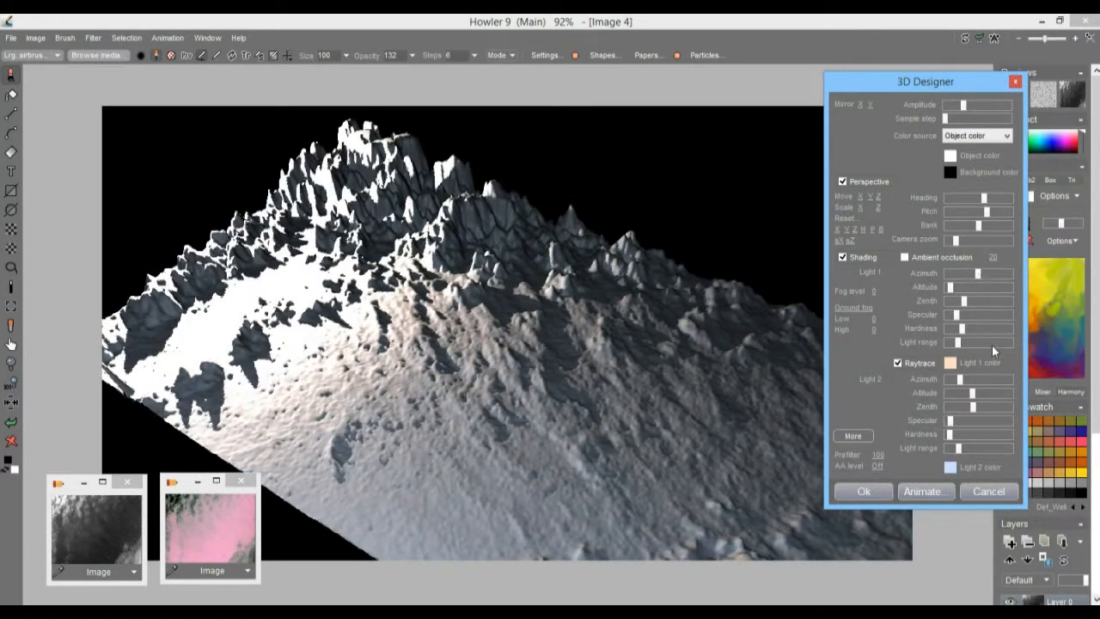
{"action": "left_click_drag", "start_coordinate": [958, 343], "coordinate": [951, 344]}
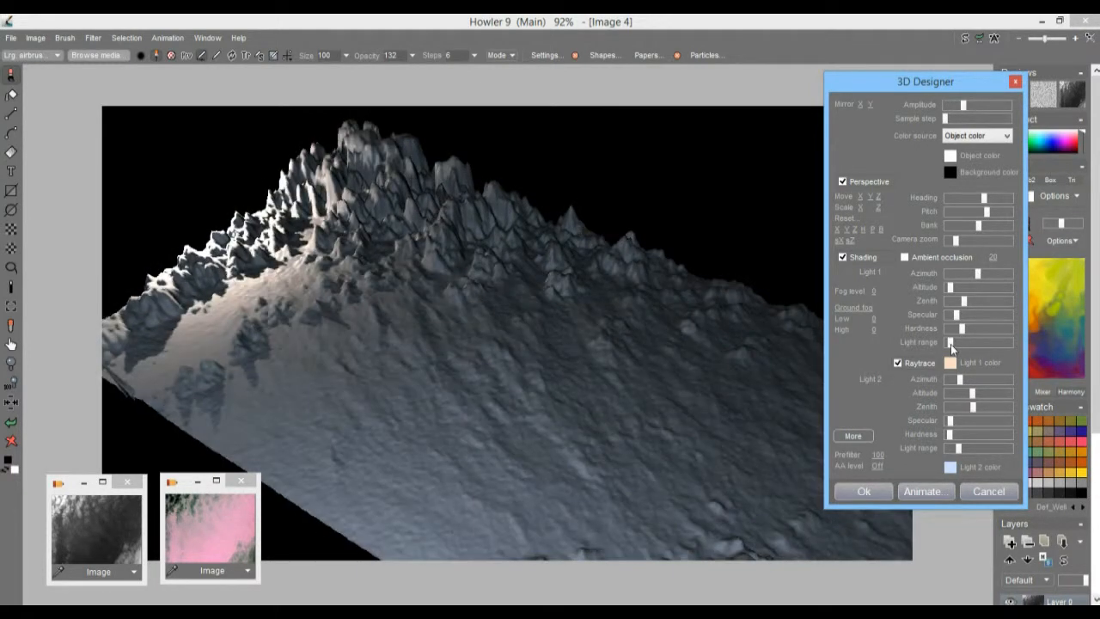
Step: Change Light 1's color to a deeper, more saturated red-orange
{"action": "left_click", "coordinate": [953, 363]}
{"action": "left_click_drag", "start_coordinate": [944, 328], "coordinate": [906, 353]}
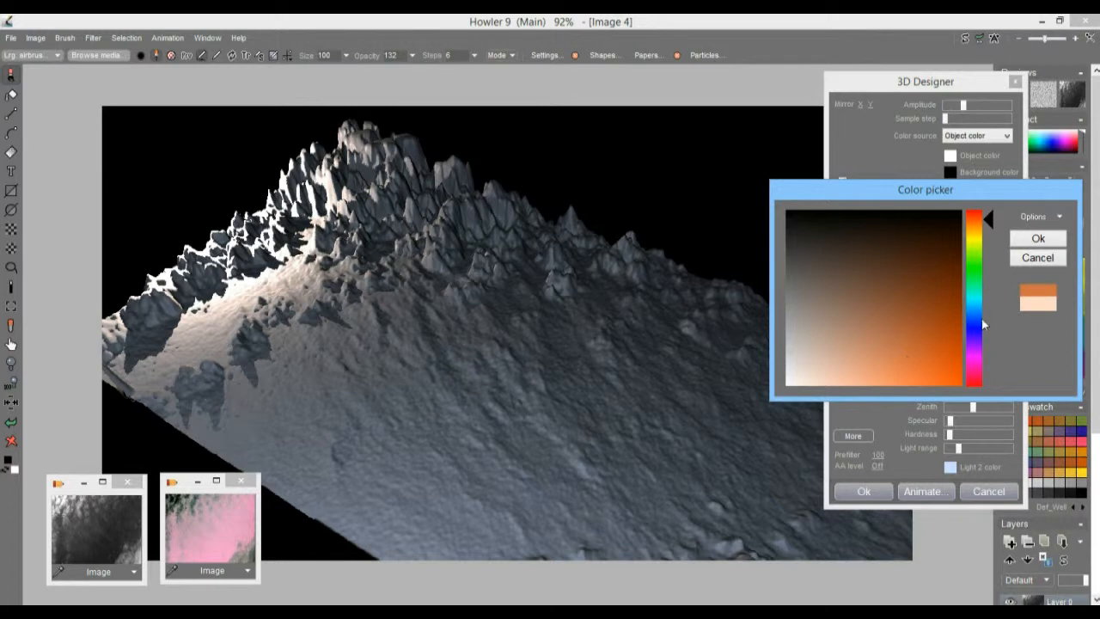
{"action": "left_click_drag", "start_coordinate": [974, 222], "coordinate": [975, 221]}
{"action": "left_click", "coordinate": [1032, 239]}
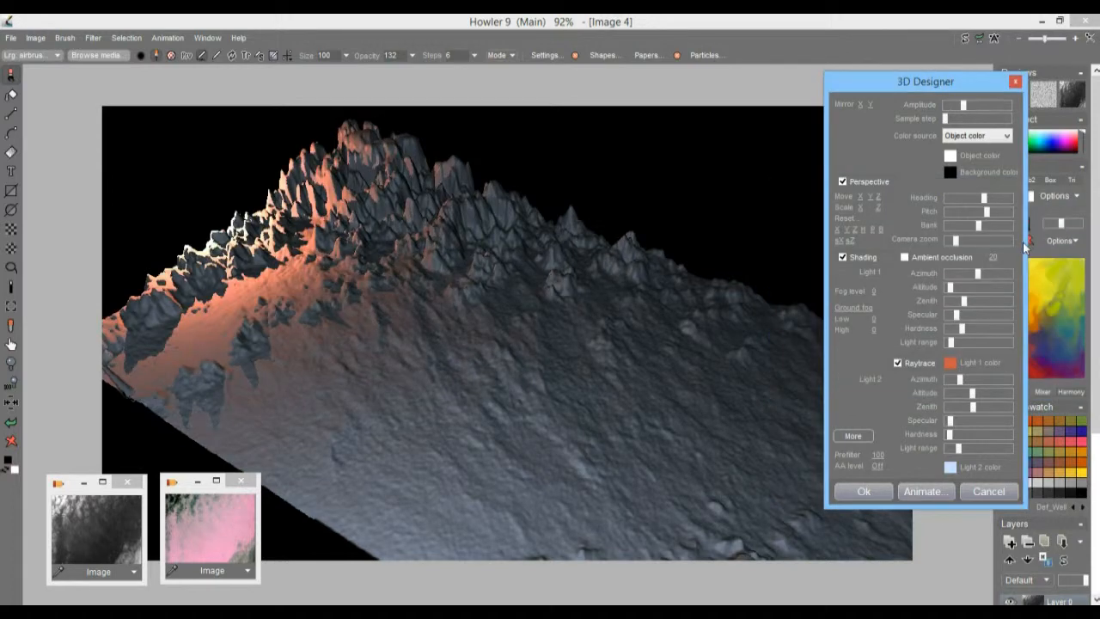
Step: Raise Light 1's altitude, zenith, light range and azimuth slightly
{"action": "left_click_drag", "start_coordinate": [950, 288], "coordinate": [973, 306]}
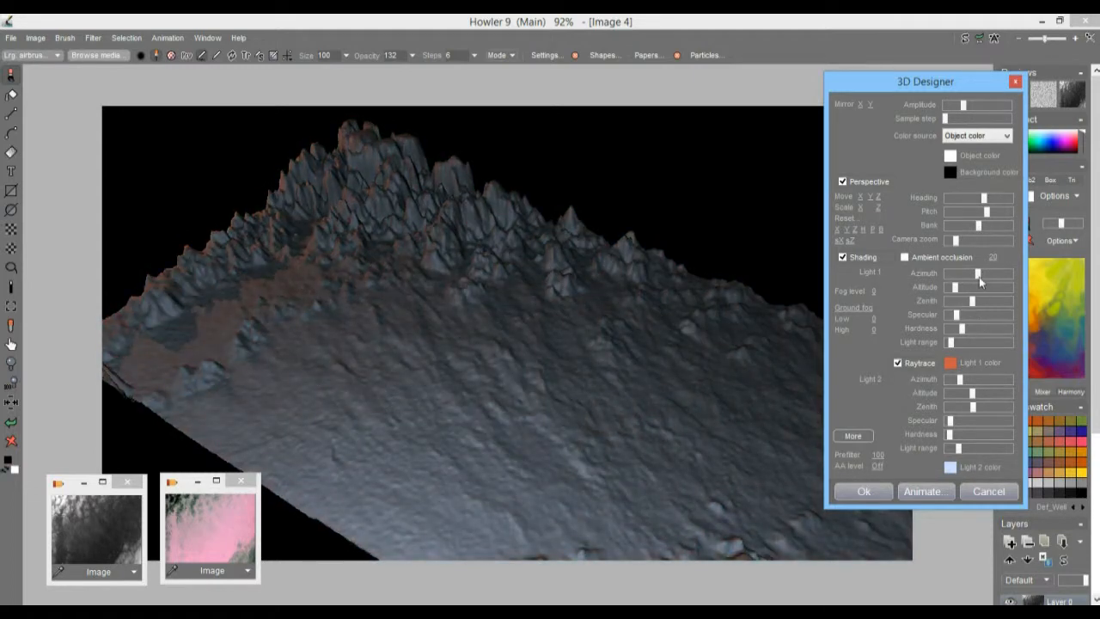
{"action": "left_click_drag", "start_coordinate": [960, 342], "coordinate": [955, 341]}
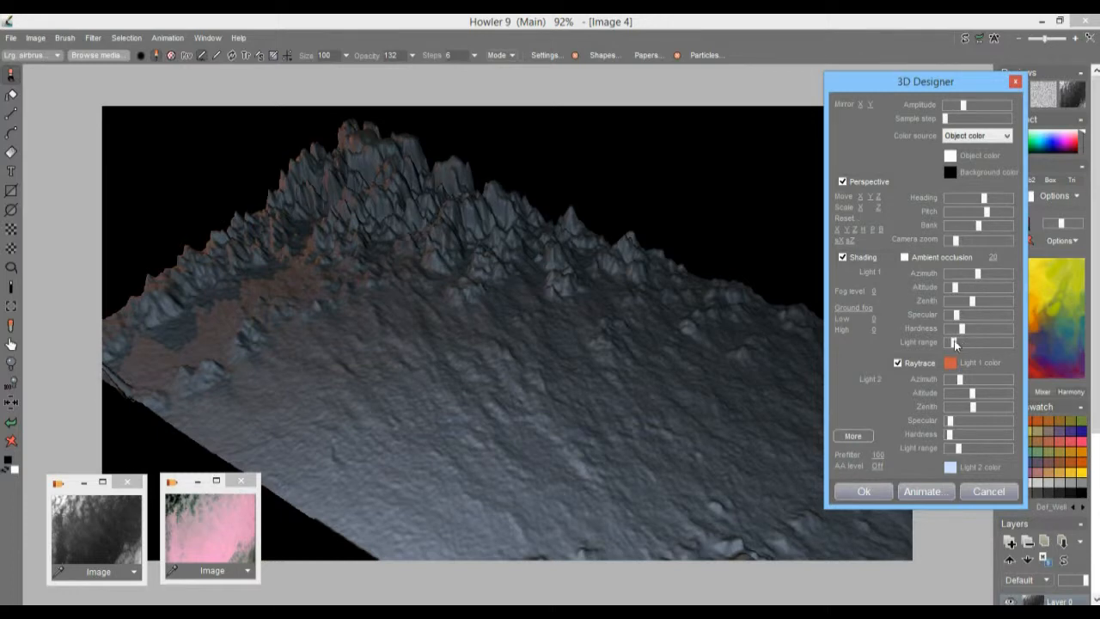
{"action": "left_click", "coordinate": [983, 276]}
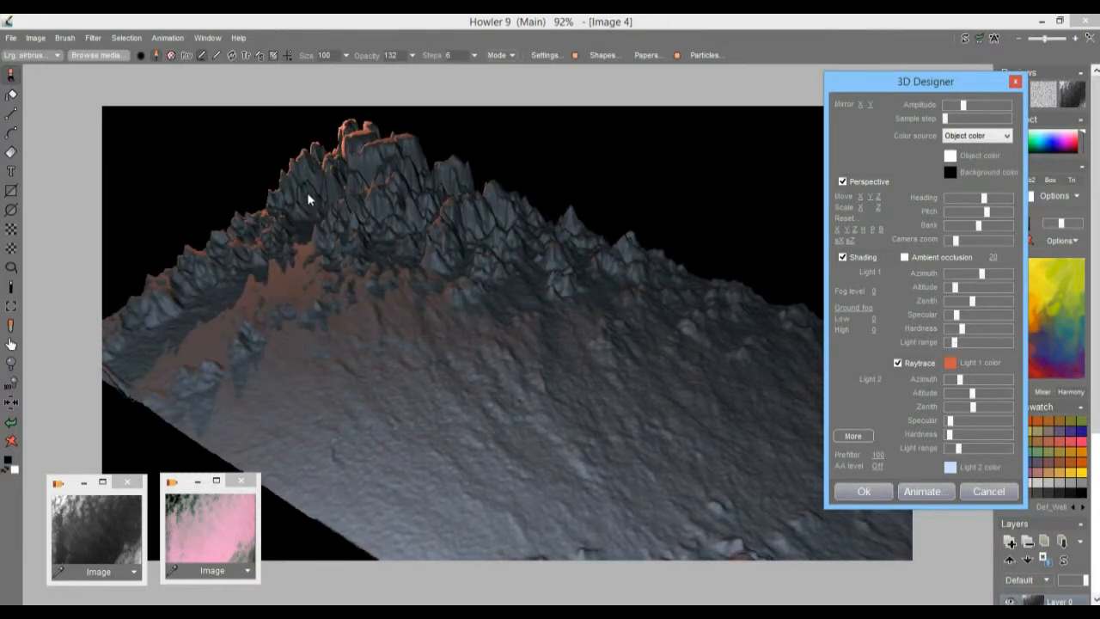
Step: Reframe the terrain by slightly lowering its camera zoom, heading and pitch and shifting it upward in the image
{"action": "left_click_drag", "start_coordinate": [956, 240], "coordinate": [949, 247]}
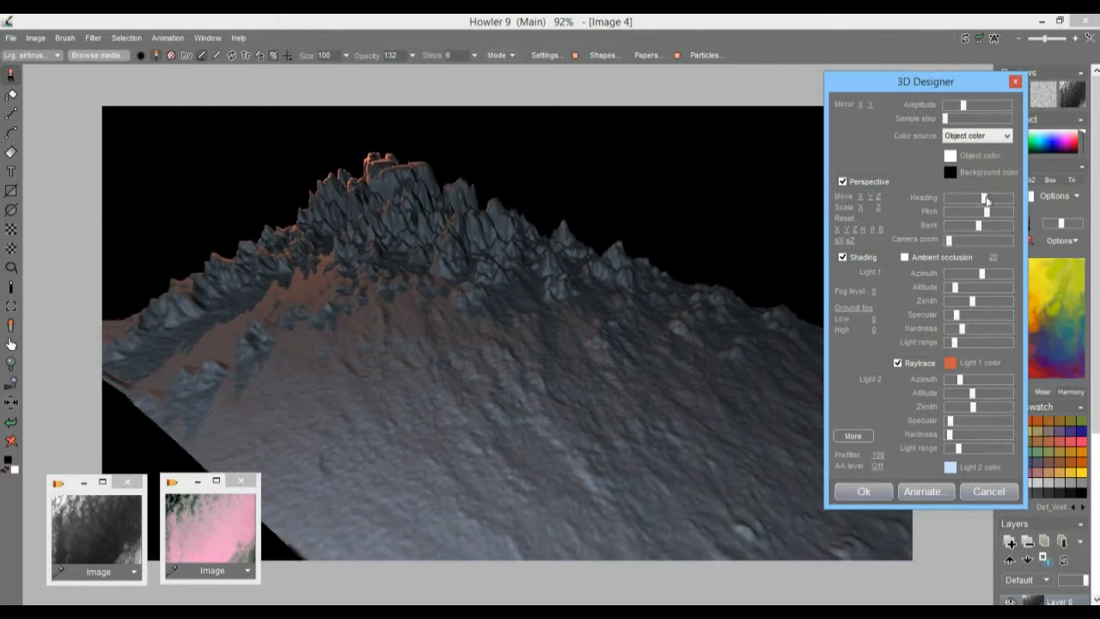
{"action": "left_click_drag", "start_coordinate": [985, 201], "coordinate": [983, 214]}
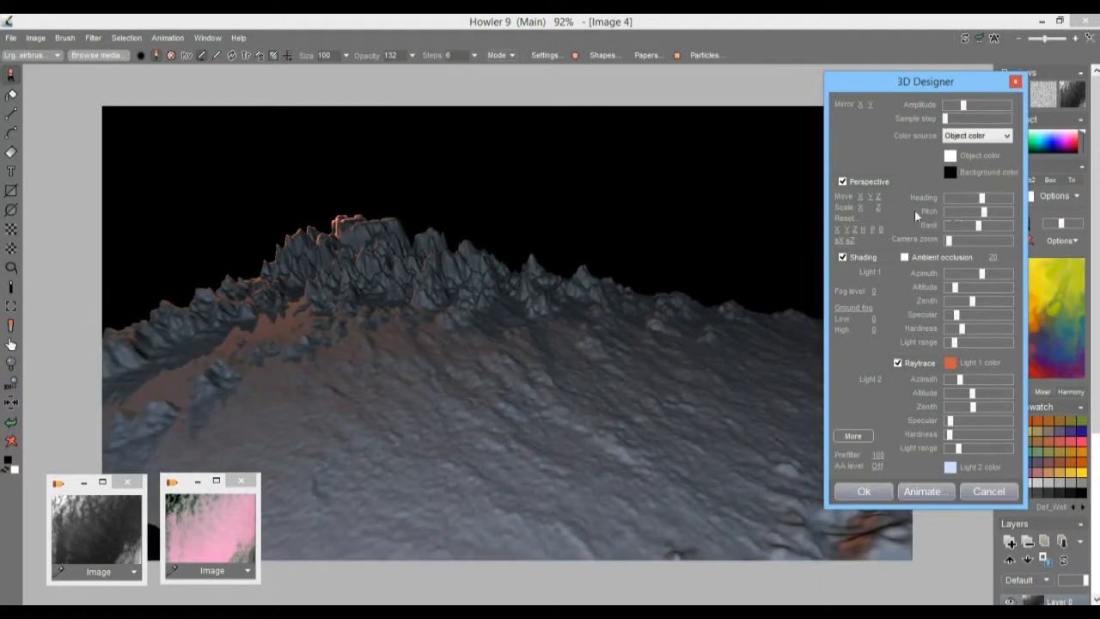
{"action": "left_click_drag", "start_coordinate": [886, 197], "coordinate": [772, 197]}
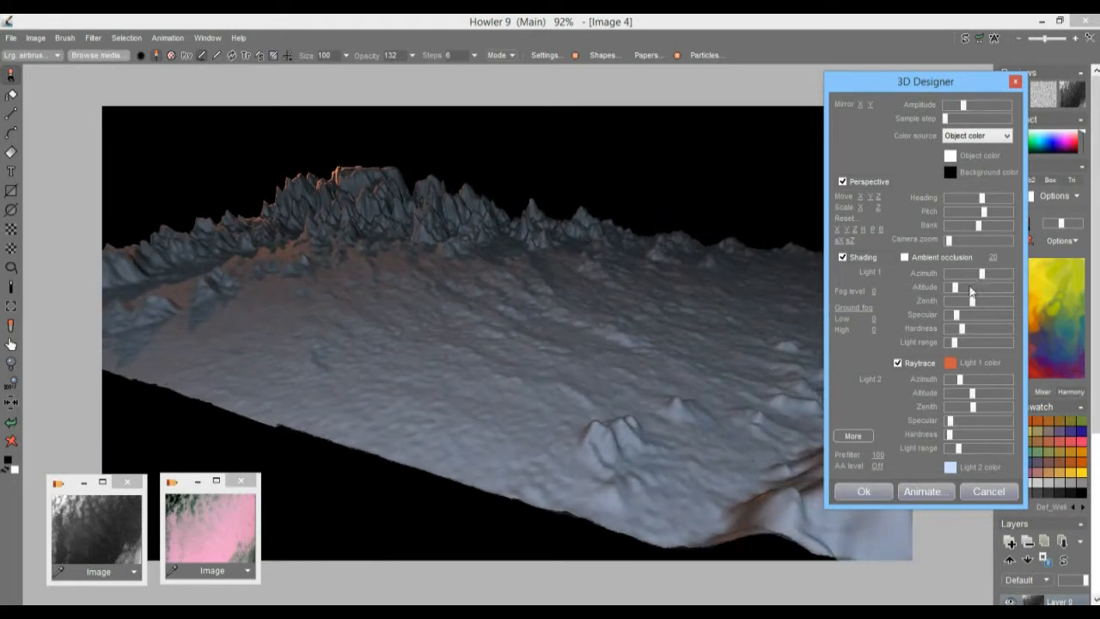
Step: Lower Light 2's range slightly and, with the extended 3D Designer options shown, raise Light 1's range to just under the middle
{"action": "left_click_drag", "start_coordinate": [959, 451], "coordinate": [955, 450]}
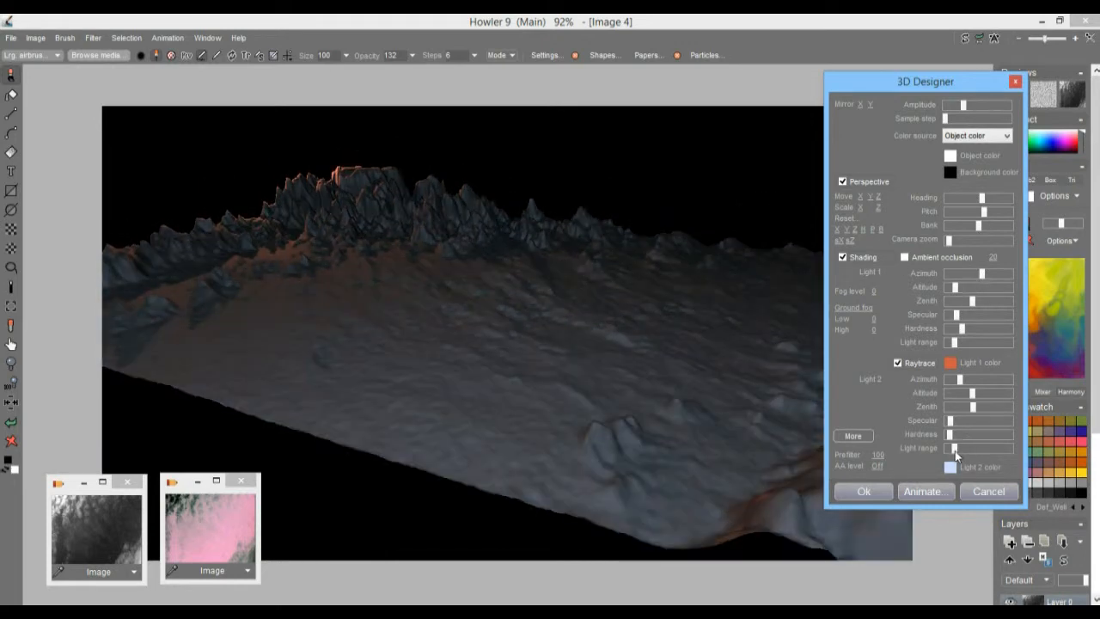
{"action": "left_click", "coordinate": [852, 435]}
{"action": "left_click_drag", "start_coordinate": [958, 85], "coordinate": [866, 78]}
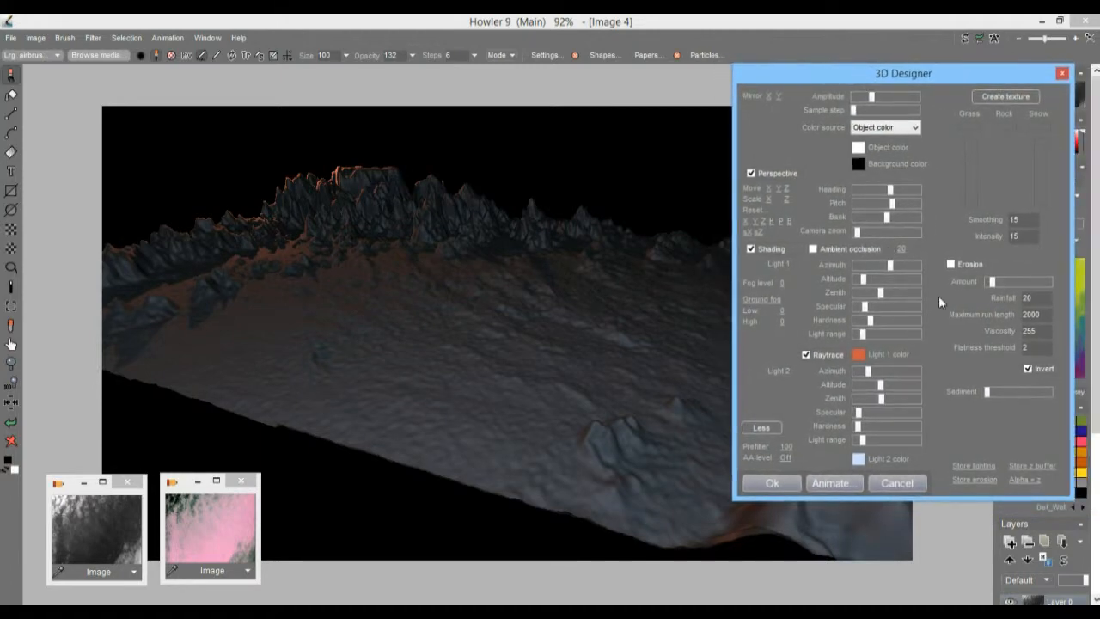
{"action": "left_click_drag", "start_coordinate": [860, 335], "coordinate": [879, 334]}
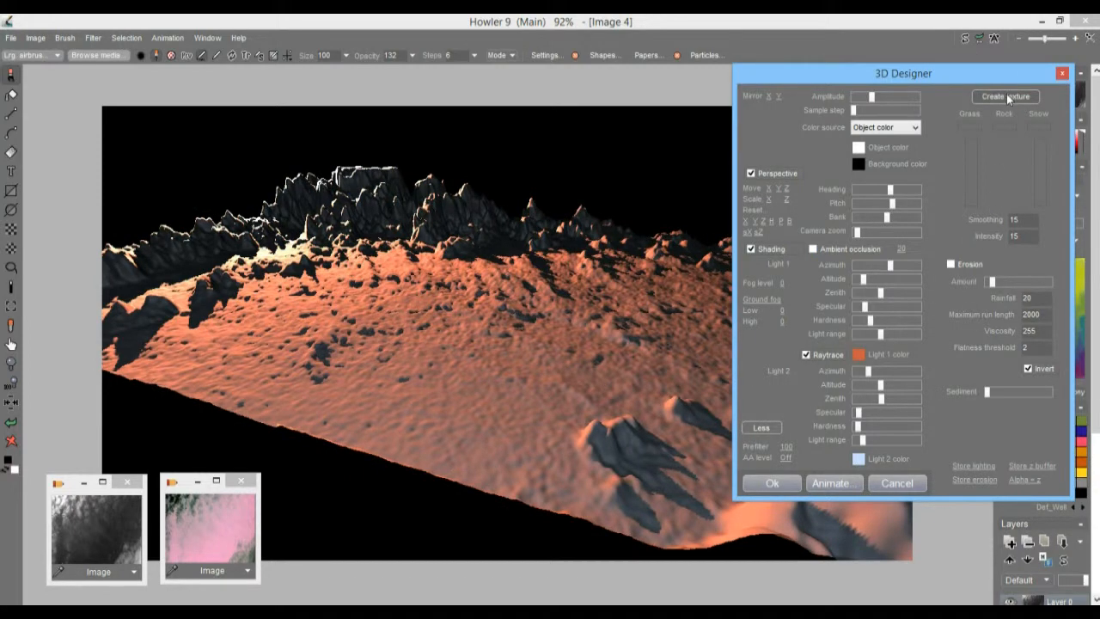
Step: Try From image as the terrain's color source, and settle on From swap image with a low Light 2 range
{"action": "left_click", "coordinate": [901, 129]}
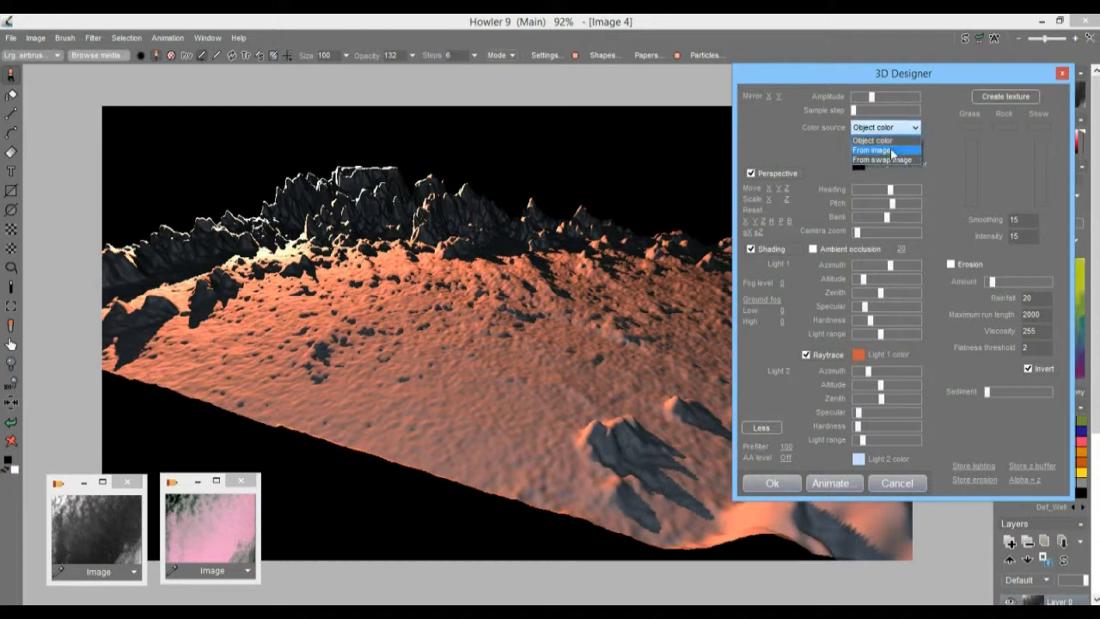
{"action": "left_click", "coordinate": [892, 151]}
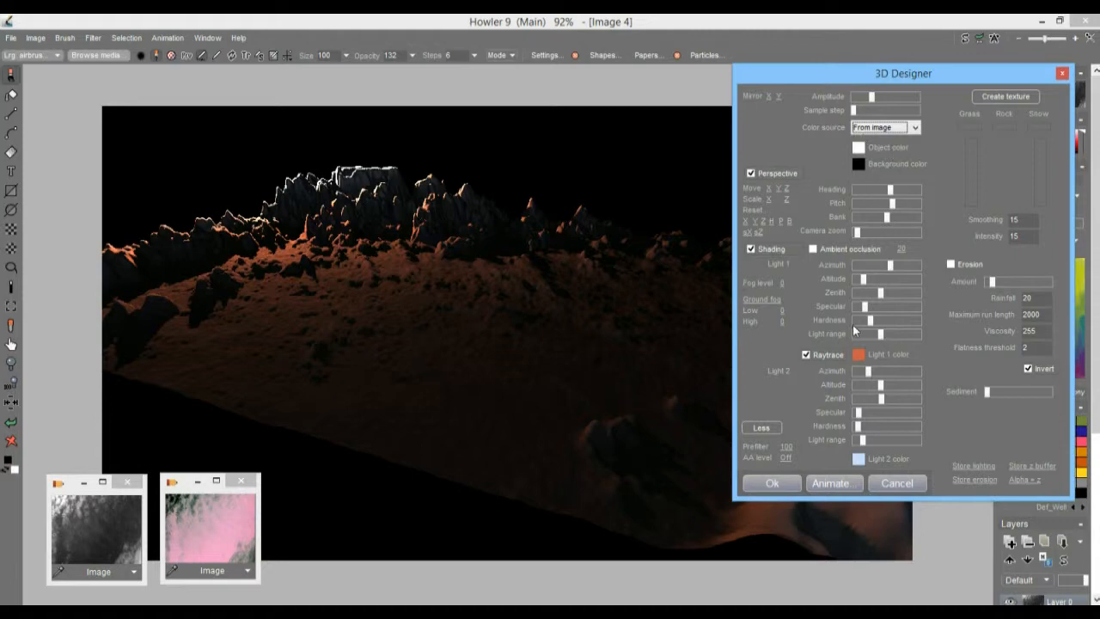
{"action": "mouse_move", "coordinate": [872, 439]}
{"action": "left_mouse_down"}
{"action": "mouse_move", "coordinate": [887, 439]}
{"action": "mouse_move", "coordinate": [871, 439]}
{"action": "left_mouse_up"}
{"action": "left_click", "coordinate": [892, 127]}
{"action": "left_click", "coordinate": [873, 160]}
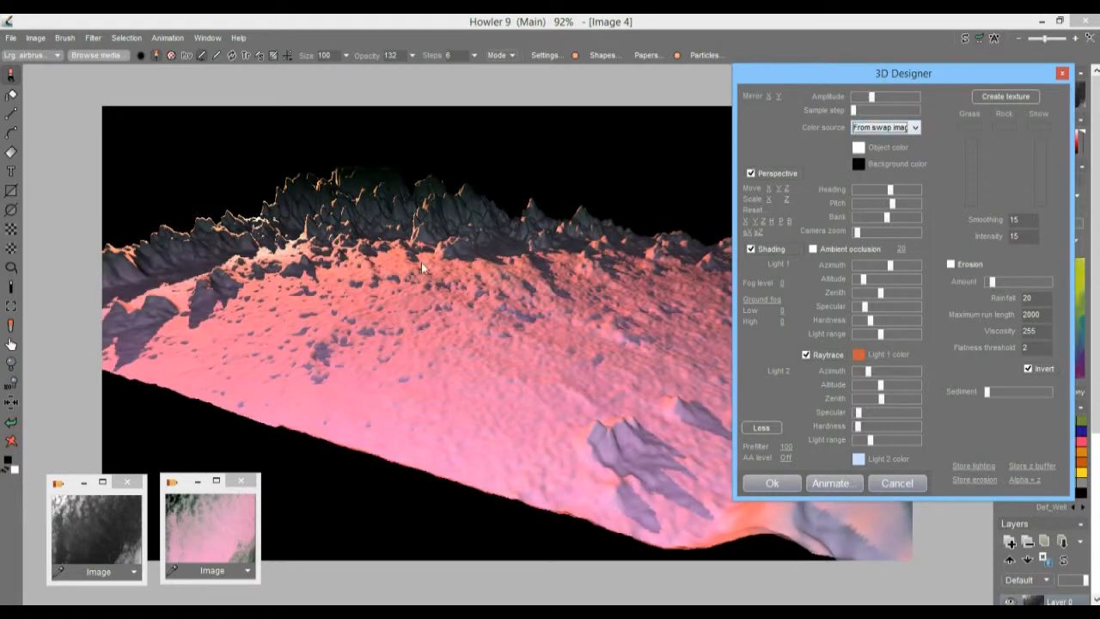
{"action": "left_click_drag", "start_coordinate": [870, 439], "coordinate": [861, 440]}
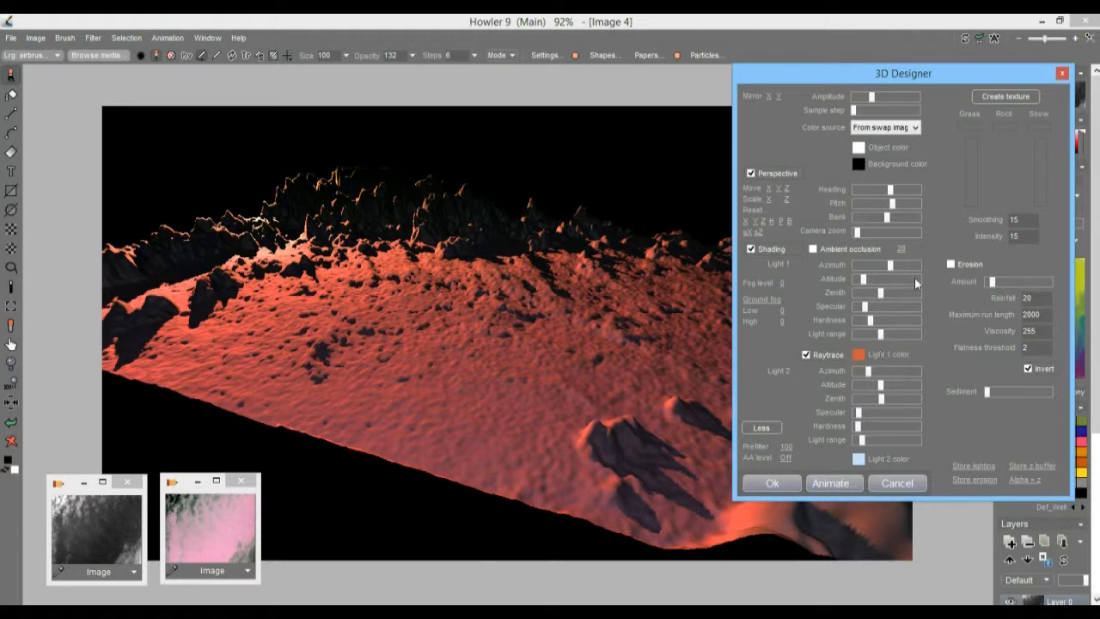
Step: Create a new terrain texture replacing the swap image, raising the grass level and lowering the snow level almost to the minimum
{"action": "left_click", "coordinate": [1005, 97]}
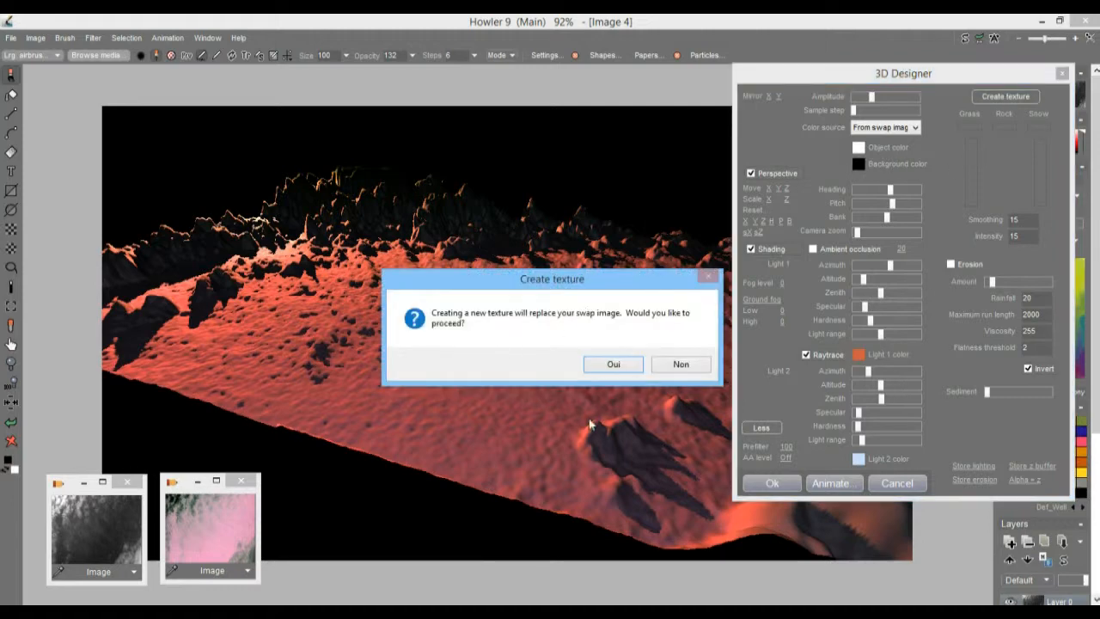
{"action": "left_click_drag", "start_coordinate": [558, 282], "coordinate": [561, 248]}
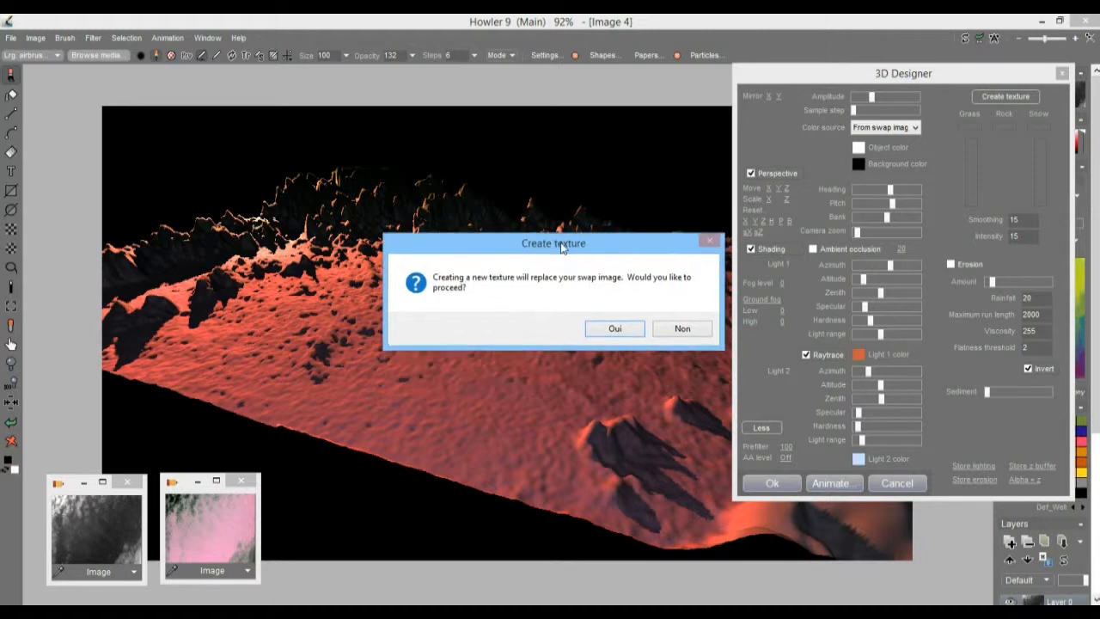
{"action": "left_click", "coordinate": [615, 330]}
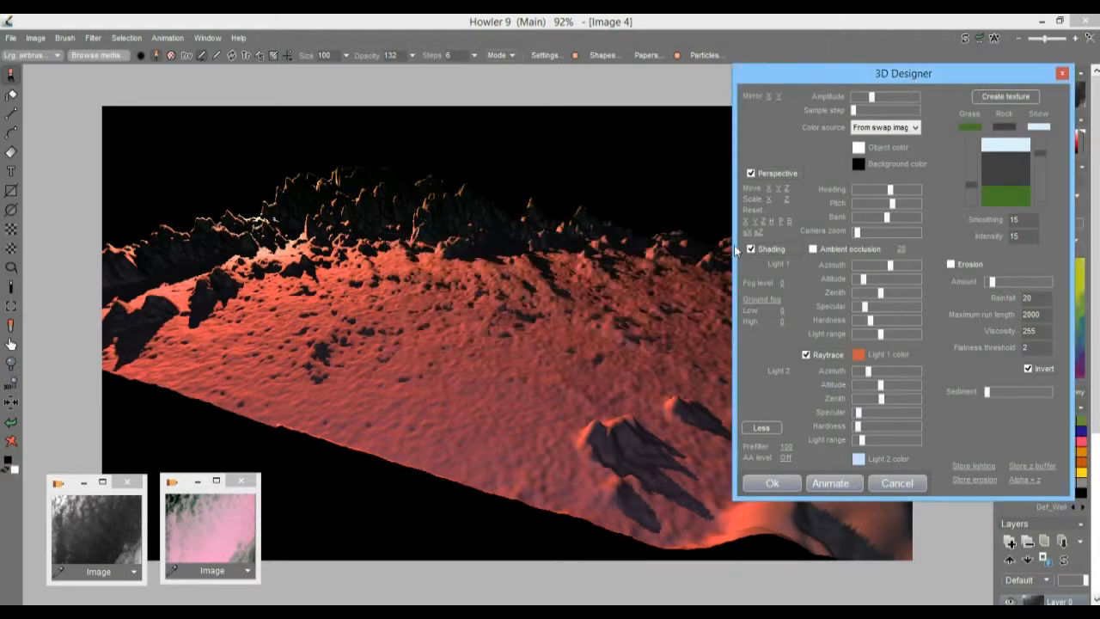
{"action": "left_click_drag", "start_coordinate": [1044, 152], "coordinate": [1051, 199]}
{"action": "left_click_drag", "start_coordinate": [973, 183], "coordinate": [991, 169]}
{"action": "mouse_move", "coordinate": [1042, 200]}
{"action": "left_mouse_down"}
{"action": "mouse_move", "coordinate": [1043, 187]}
{"action": "mouse_move", "coordinate": [1041, 198]}
{"action": "left_mouse_up"}
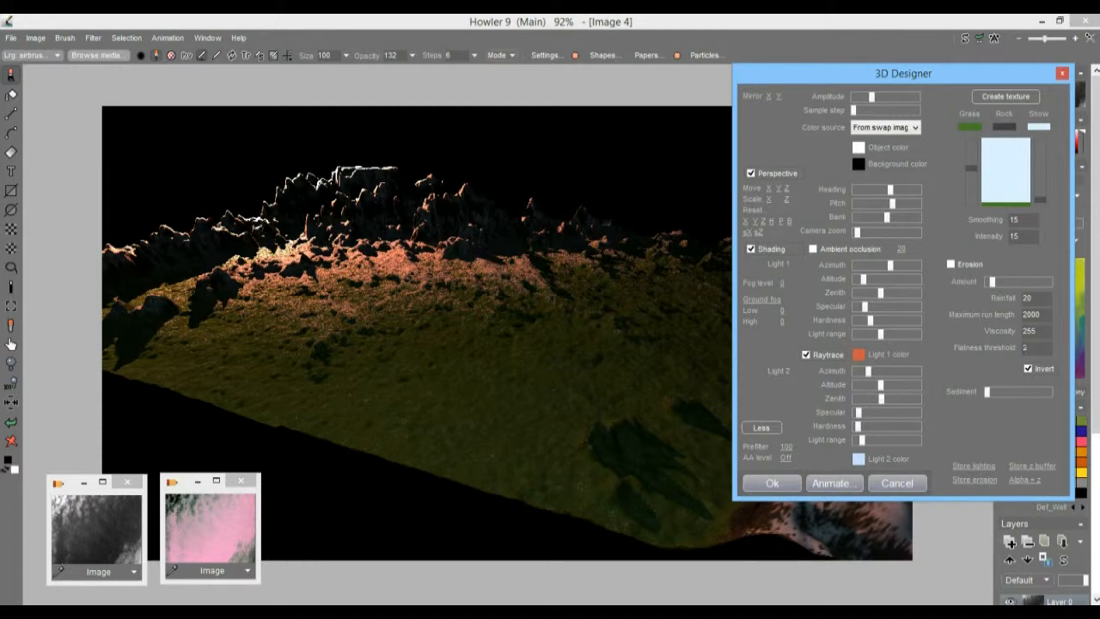
Step: Try erosion on the terrain at the maximum amount and switch it off again
{"action": "left_click_drag", "start_coordinate": [999, 282], "coordinate": [1023, 284]}
{"action": "left_click_drag", "start_coordinate": [1030, 282], "coordinate": [1050, 282]}
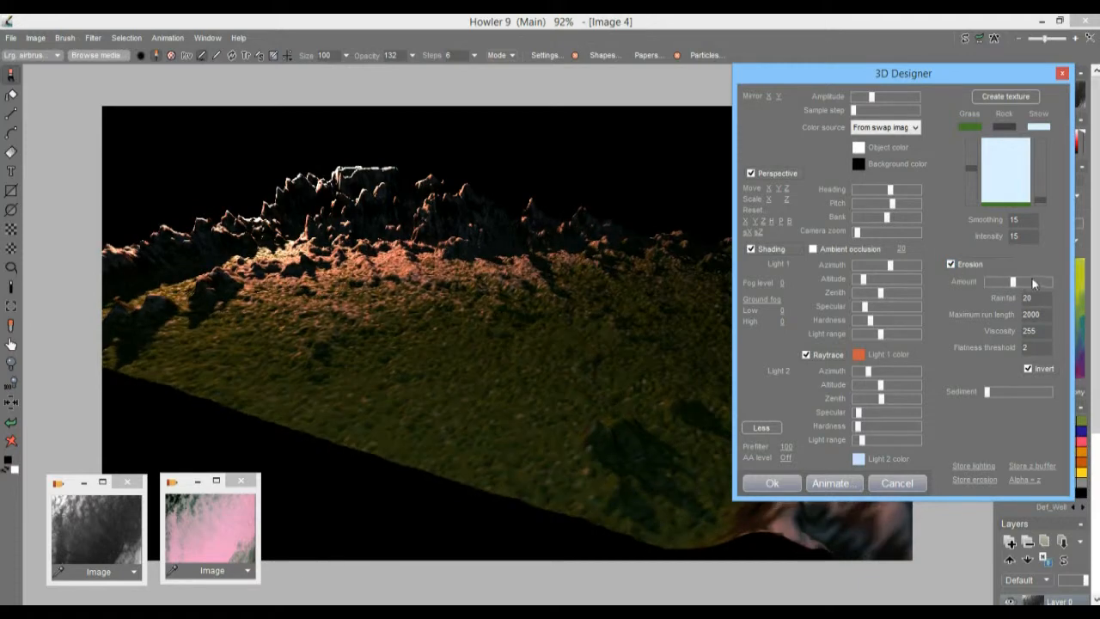
{"action": "left_click", "coordinate": [950, 265]}
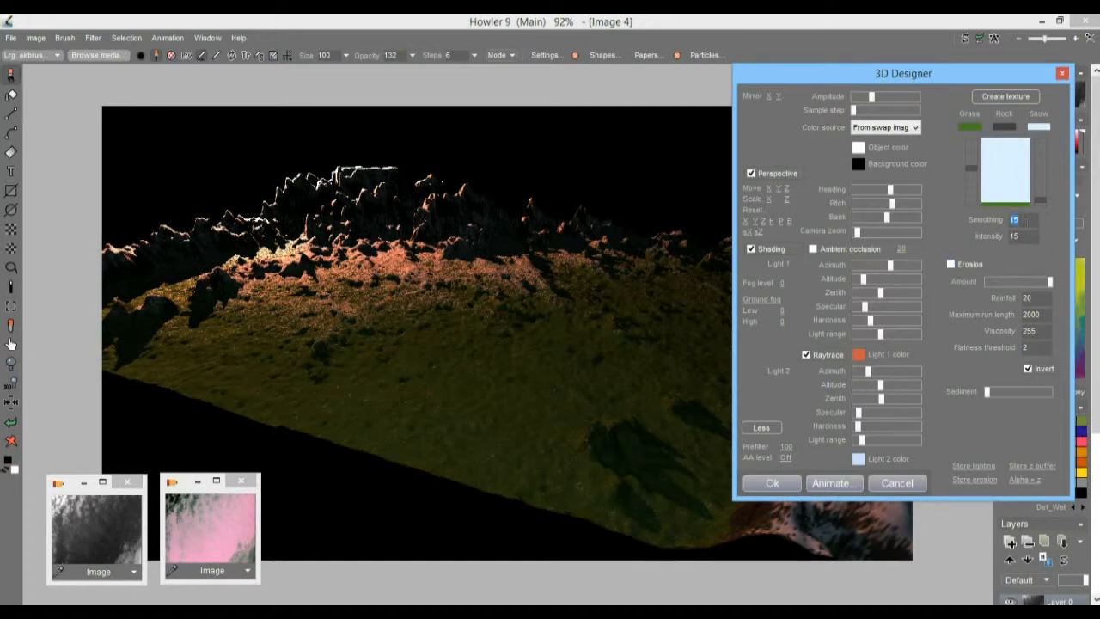
Step: Recreate the terrain texture over the swap image and set its smoothing to 11
{"action": "left_click", "coordinate": [1012, 95]}
{"action": "left_click", "coordinate": [600, 369]}
{"action": "mouse_move", "coordinate": [1046, 199]}
{"action": "left_mouse_down"}
{"action": "mouse_move", "coordinate": [1044, 180]}
{"action": "mouse_move", "coordinate": [1043, 200]}
{"action": "left_mouse_up"}
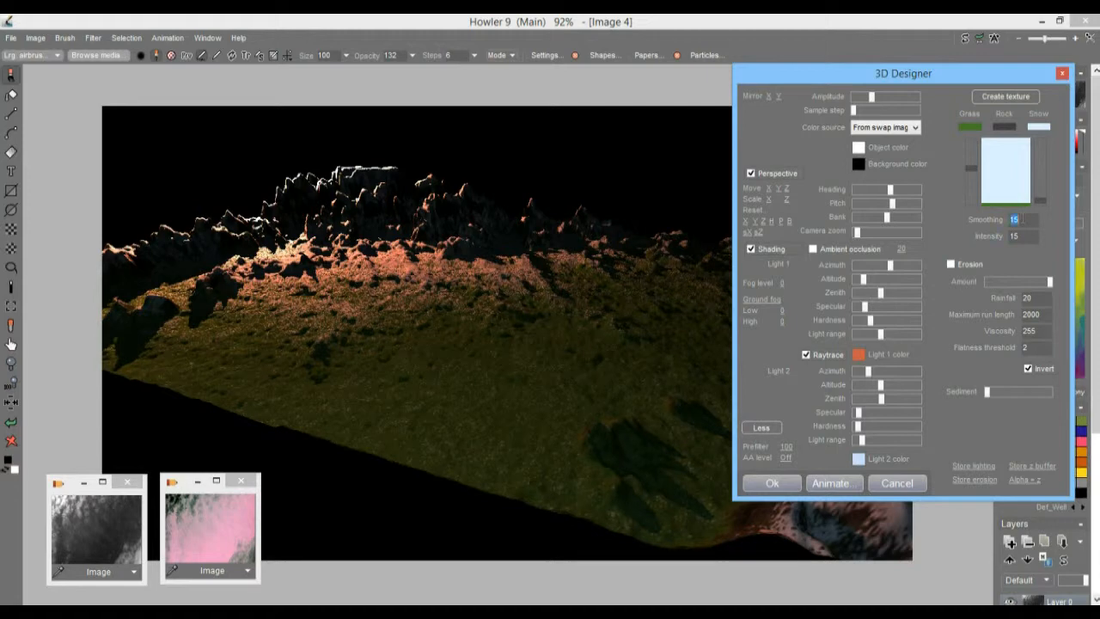
{"action": "key", "text": "BackSpace"}
{"action": "type", "text": "11"}
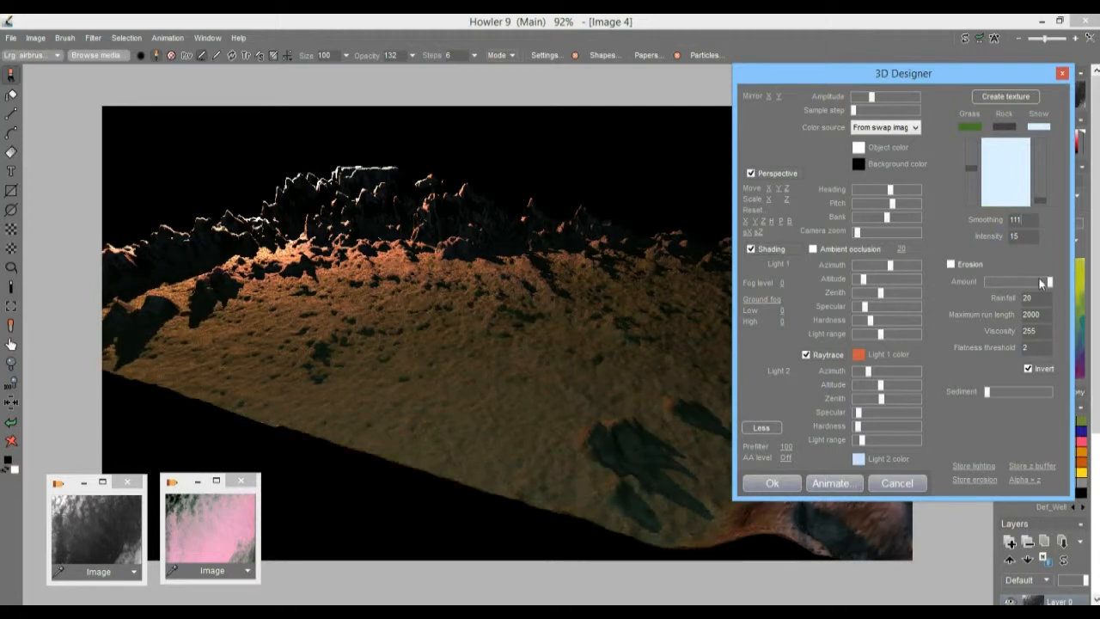
{"action": "key", "text": "BackSpace"}
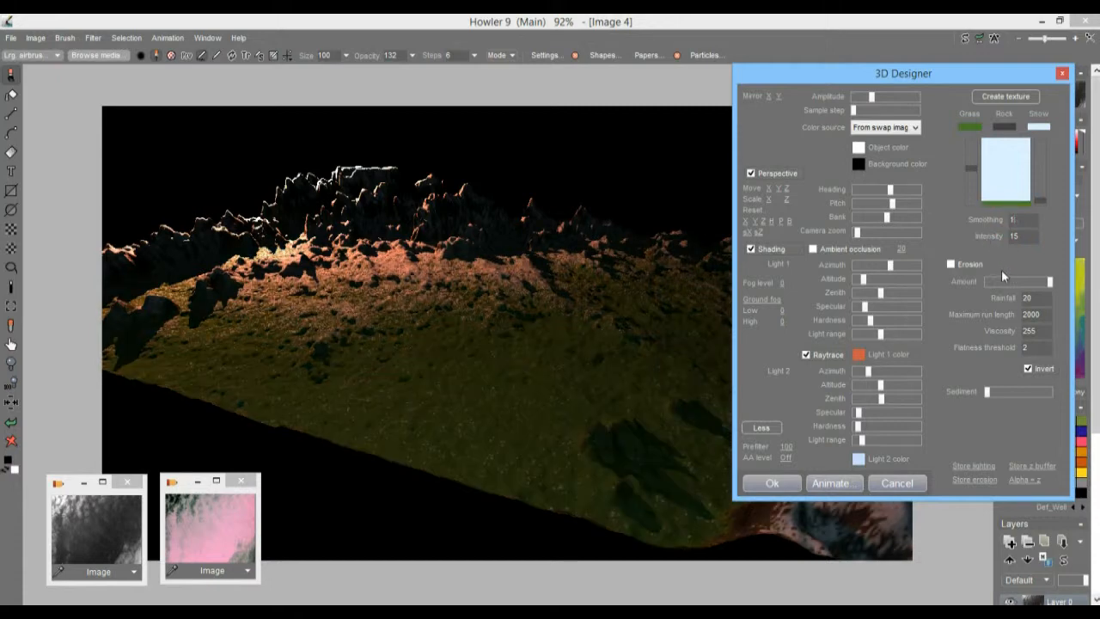
{"action": "key", "text": "BackSpace"}
Step: Set the texture's intensity to 1 and its smoothing to 1
{"action": "type", "text": "2"}
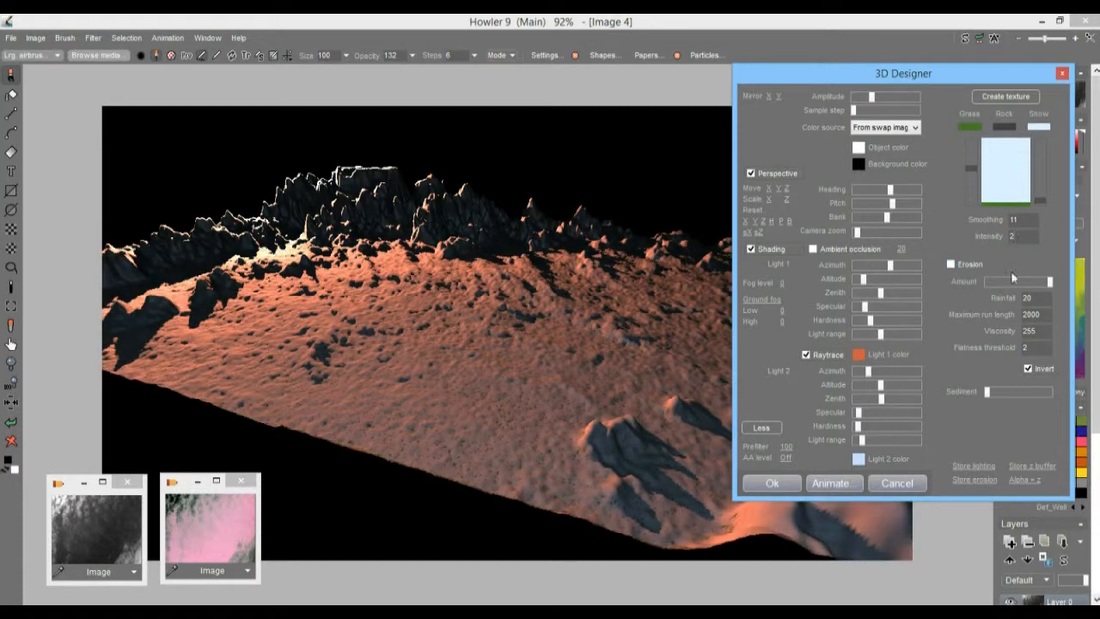
{"action": "type", "text": "2"}
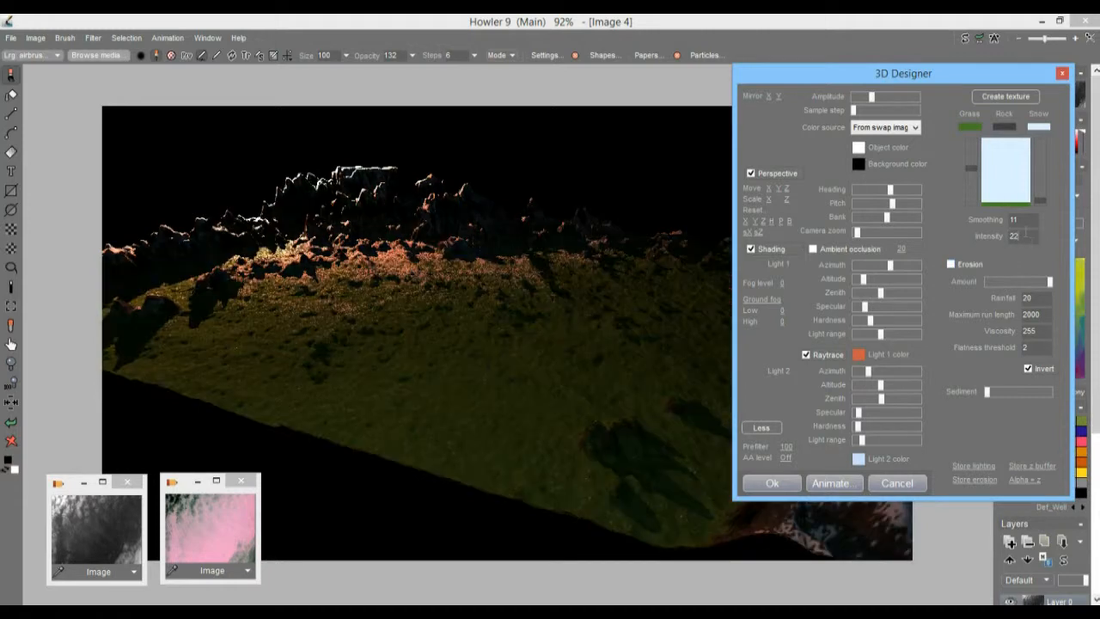
{"action": "type", "text": "1"}
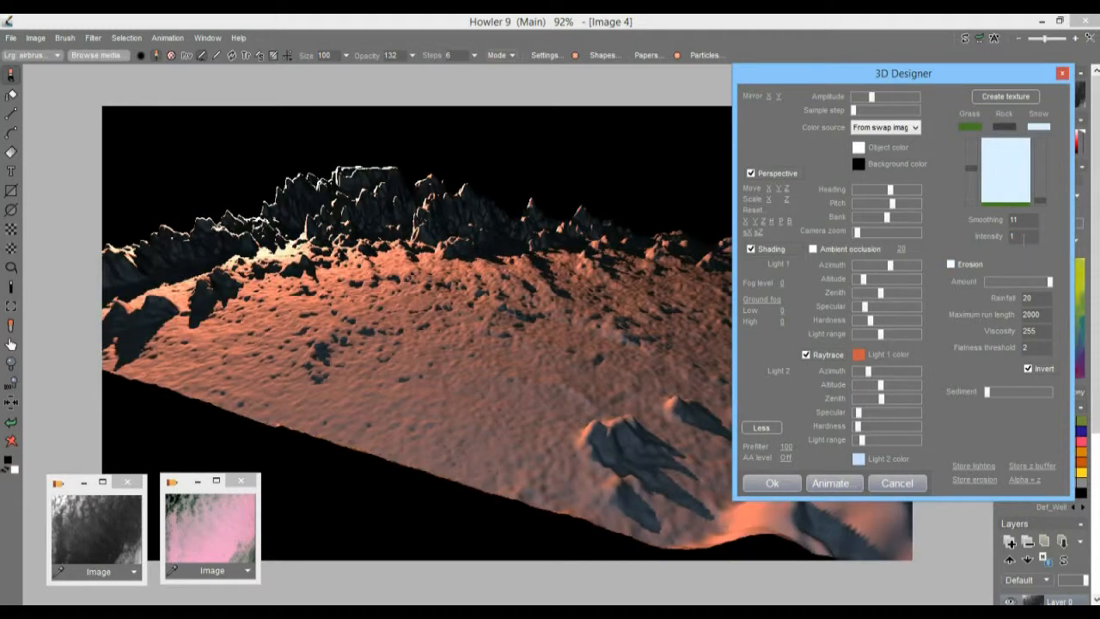
{"action": "left_click_drag", "start_coordinate": [1019, 220], "coordinate": [999, 221]}
{"action": "type", "text": "2"}
Step: Enable ambient occlusion, fine-tune Light 1's azimuth, and raise the range of both lights
{"action": "left_click", "coordinate": [813, 249]}
{"action": "left_click", "coordinate": [859, 271]}
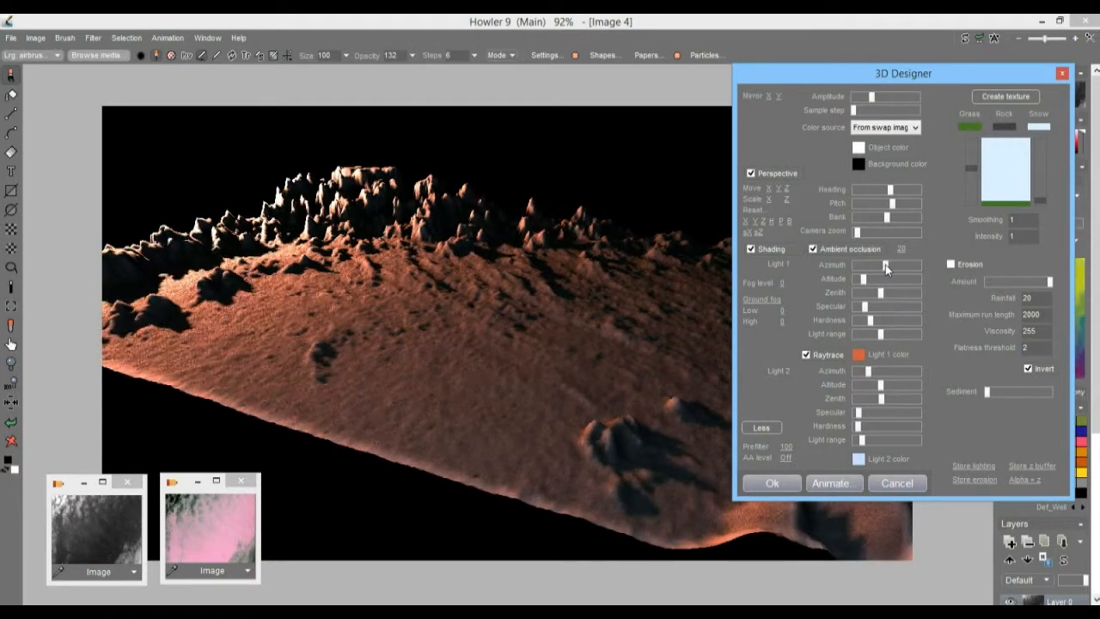
{"action": "left_click_drag", "start_coordinate": [886, 267], "coordinate": [890, 267]}
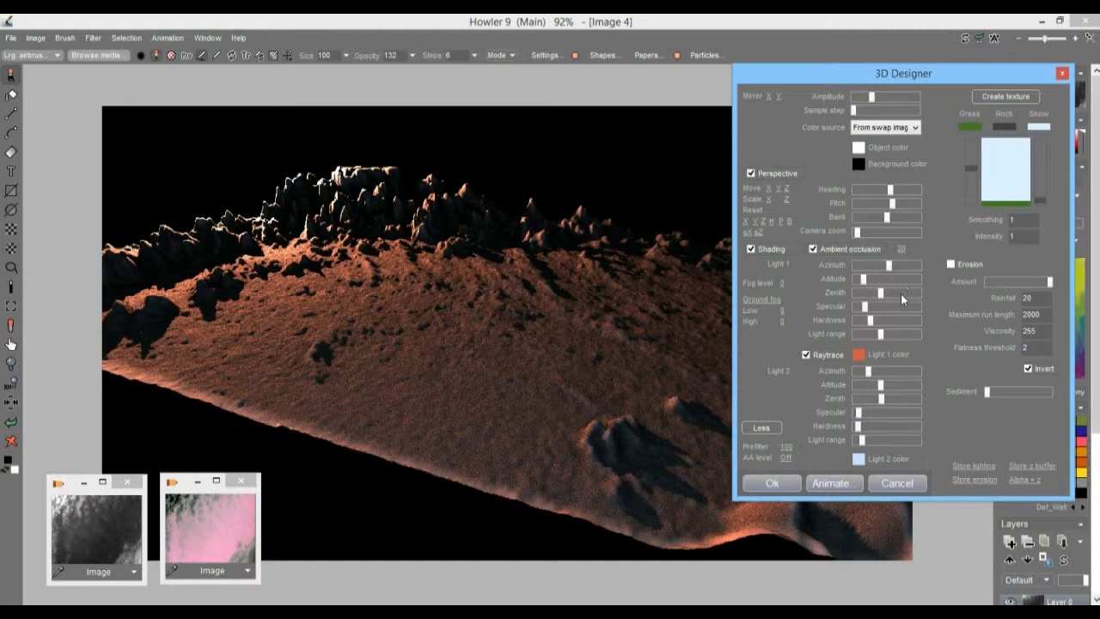
{"action": "left_click_drag", "start_coordinate": [887, 336], "coordinate": [892, 342]}
{"action": "left_click_drag", "start_coordinate": [862, 440], "coordinate": [871, 442]}
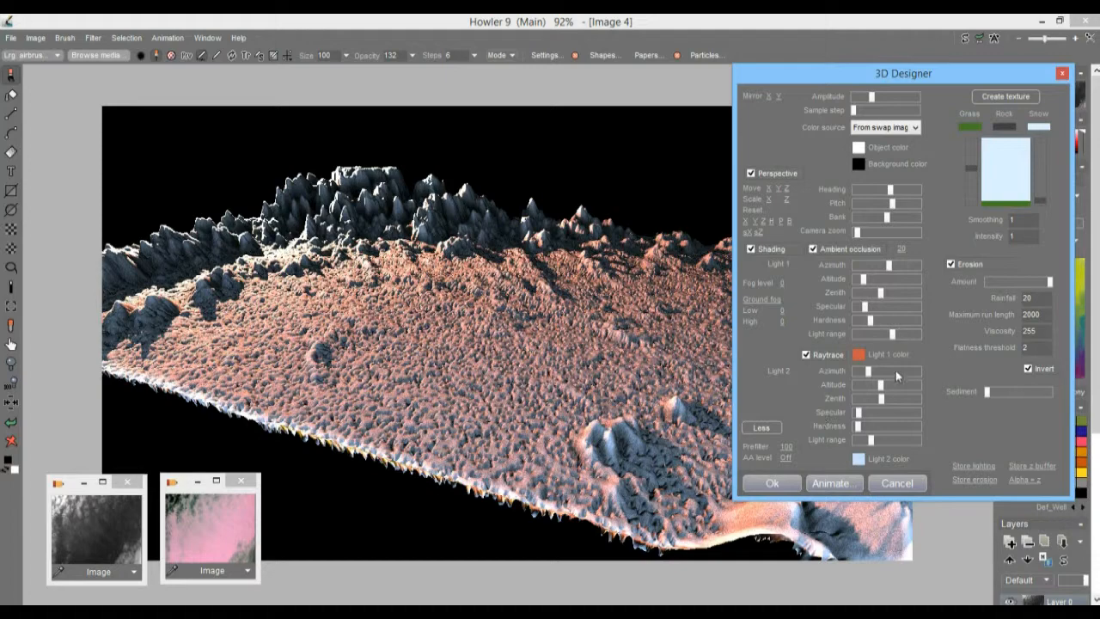
Step: Apply erosion to the terrain with the amount at about two-thirds and a rainfall of 99
{"action": "left_click_drag", "start_coordinate": [1042, 284], "coordinate": [994, 304]}
{"action": "type", "text": "2"}
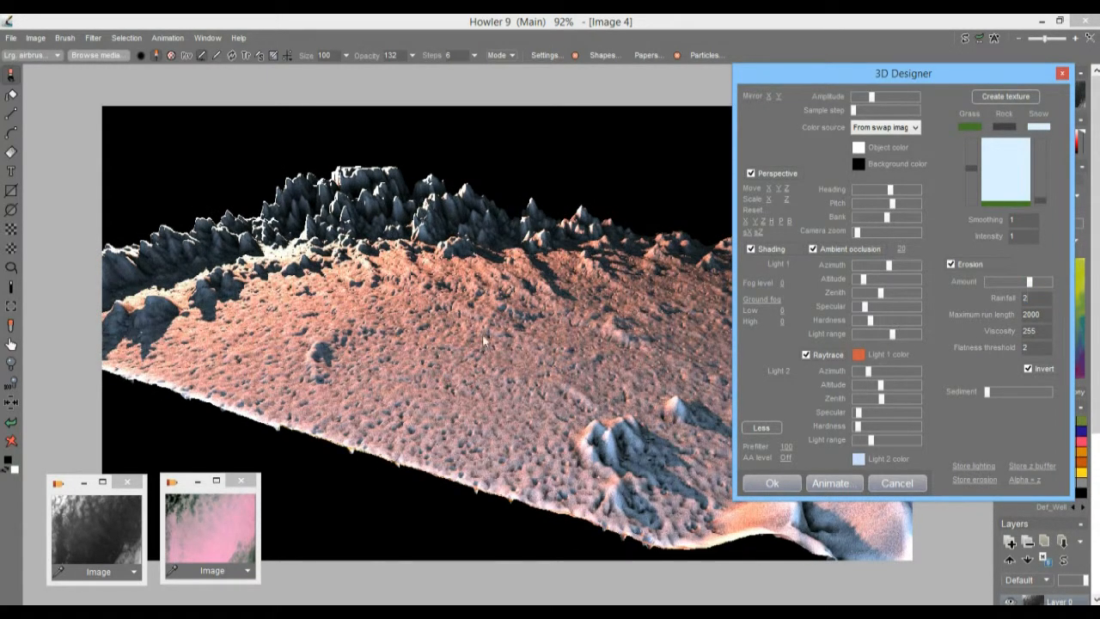
{"action": "left_click", "coordinate": [951, 264]}
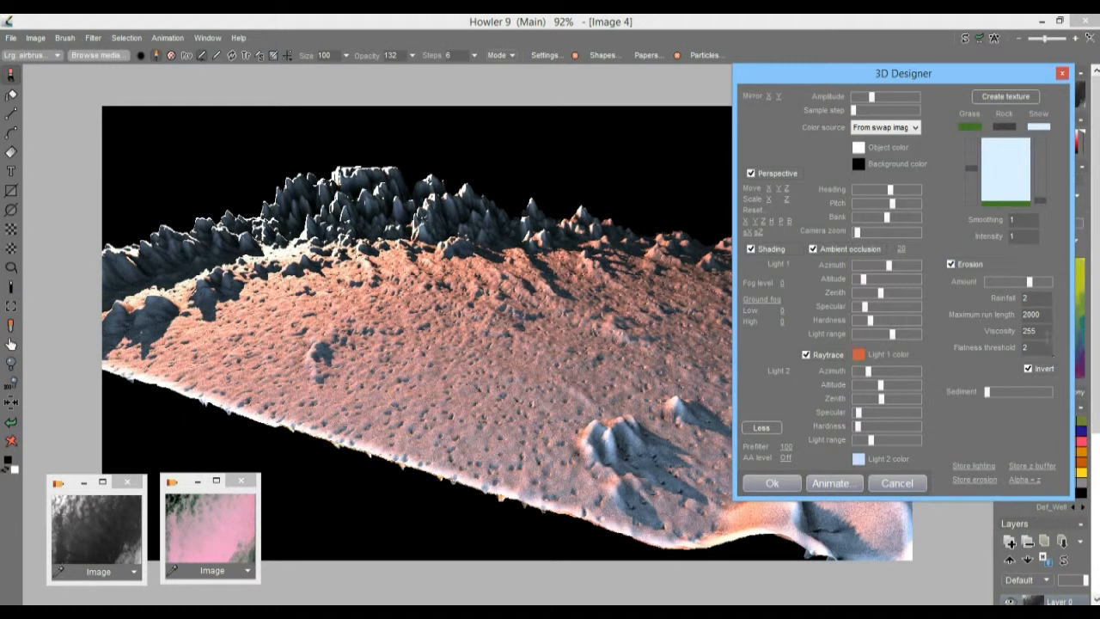
{"action": "type", "text": "2"}
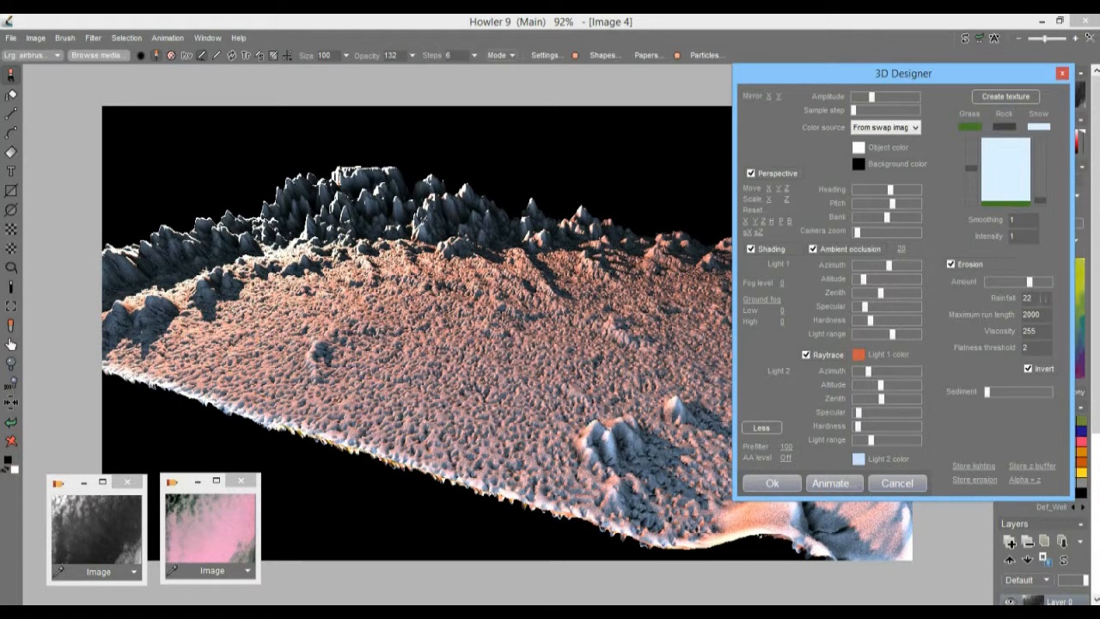
{"action": "double_click", "coordinate": [1040, 298]}
{"action": "type", "text": "99"}
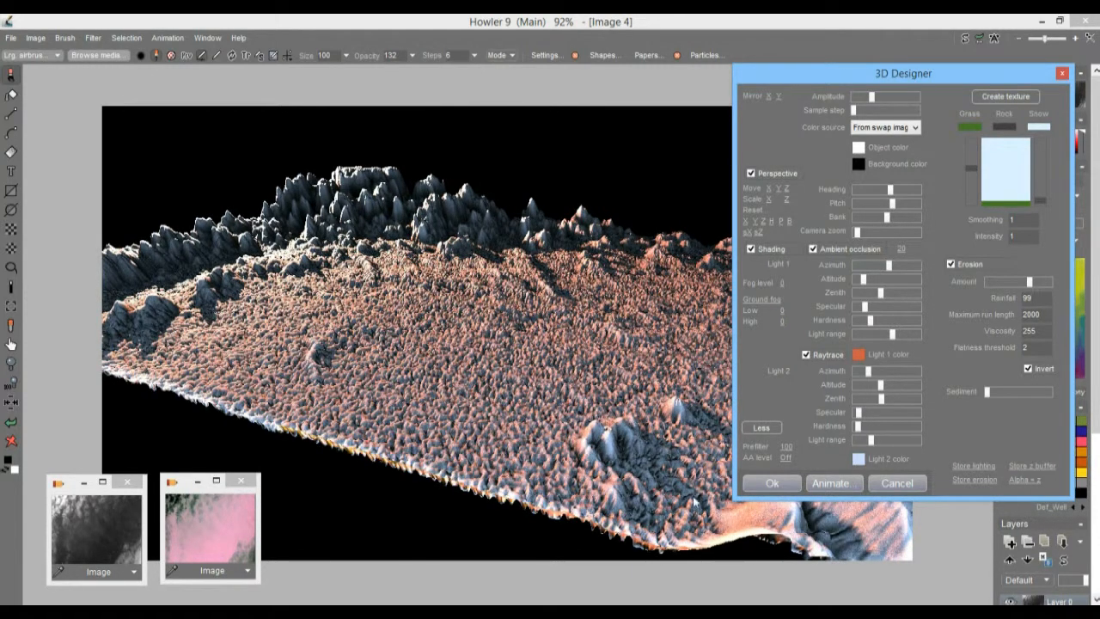
Step: Try a lower heading and a reduced amplitude for the terrain, and restore both settings
{"action": "left_click_drag", "start_coordinate": [893, 191], "coordinate": [869, 201]}
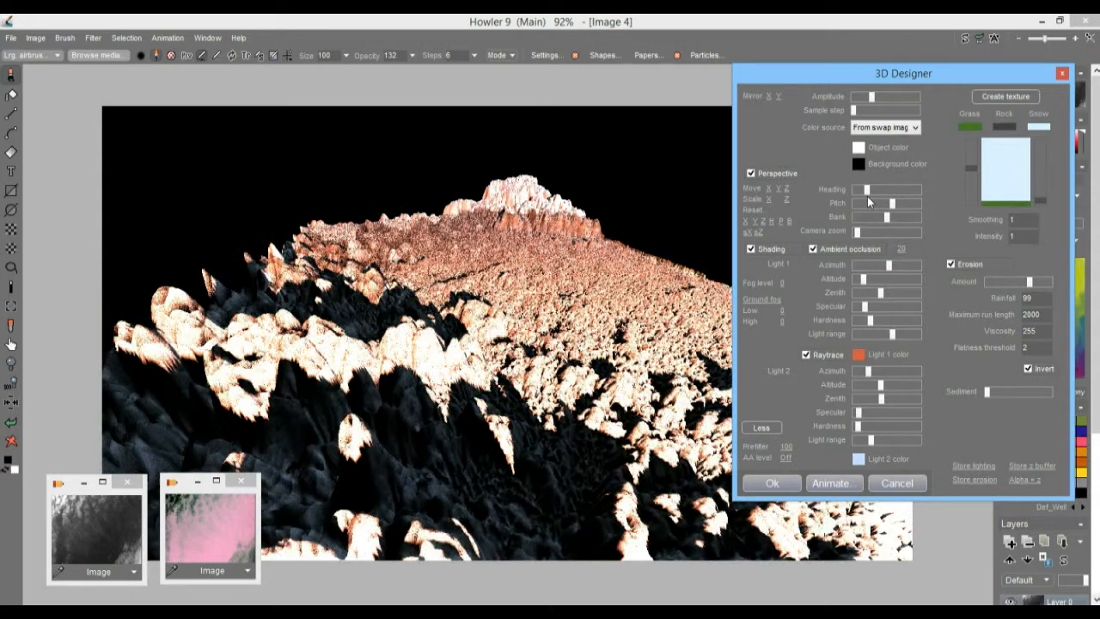
{"action": "left_click_drag", "start_coordinate": [871, 99], "coordinate": [863, 100]}
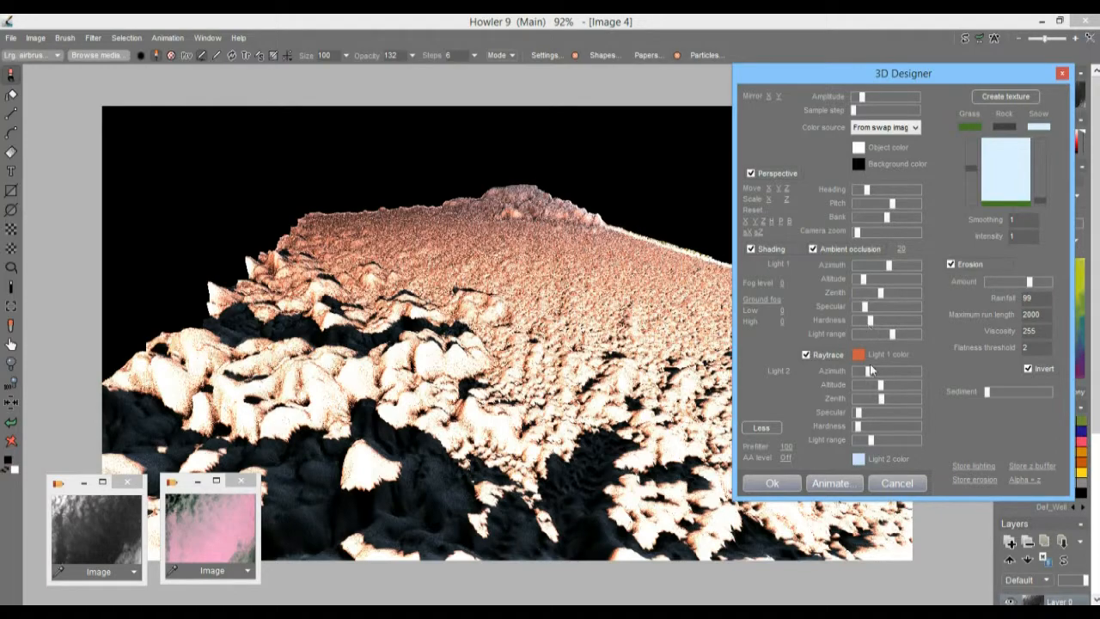
{"action": "mouse_move", "coordinate": [864, 98]}
{"action": "left_mouse_down"}
{"action": "mouse_move", "coordinate": [889, 96]}
{"action": "mouse_move", "coordinate": [861, 100]}
{"action": "left_mouse_up"}
{"action": "left_click_drag", "start_coordinate": [867, 189], "coordinate": [891, 205]}
{"action": "left_click_drag", "start_coordinate": [864, 96], "coordinate": [872, 100]}
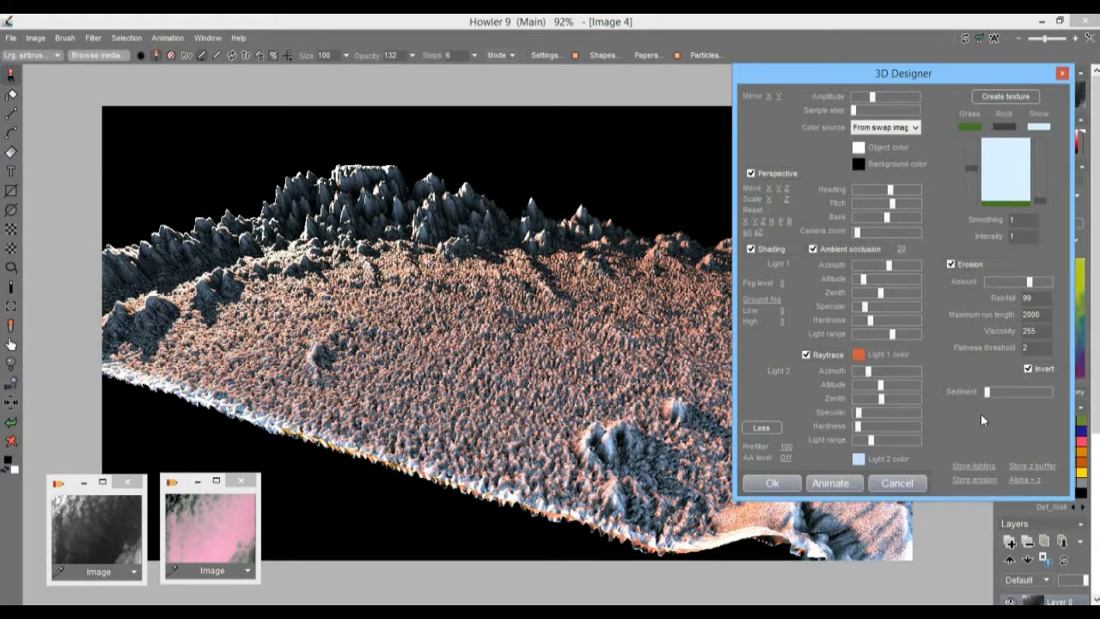
Step: Reframe the terrain with minimum camera zoom and a shift in depth towards the viewer, and disable ambient occlusion
{"action": "left_click_drag", "start_coordinate": [859, 230], "coordinate": [856, 234]}
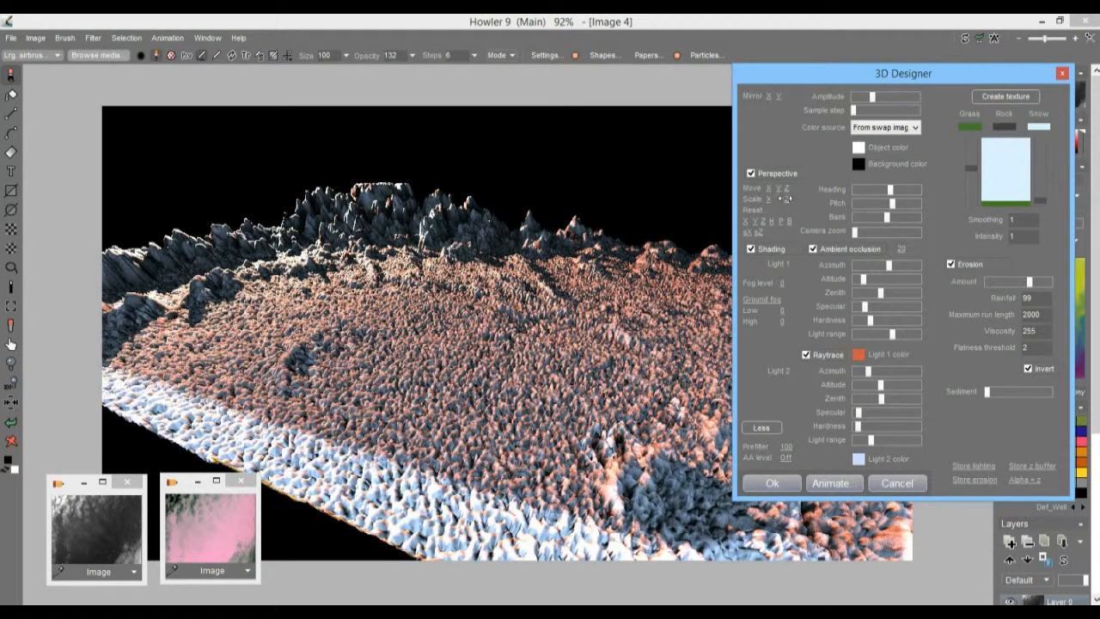
{"action": "left_click", "coordinate": [819, 249]}
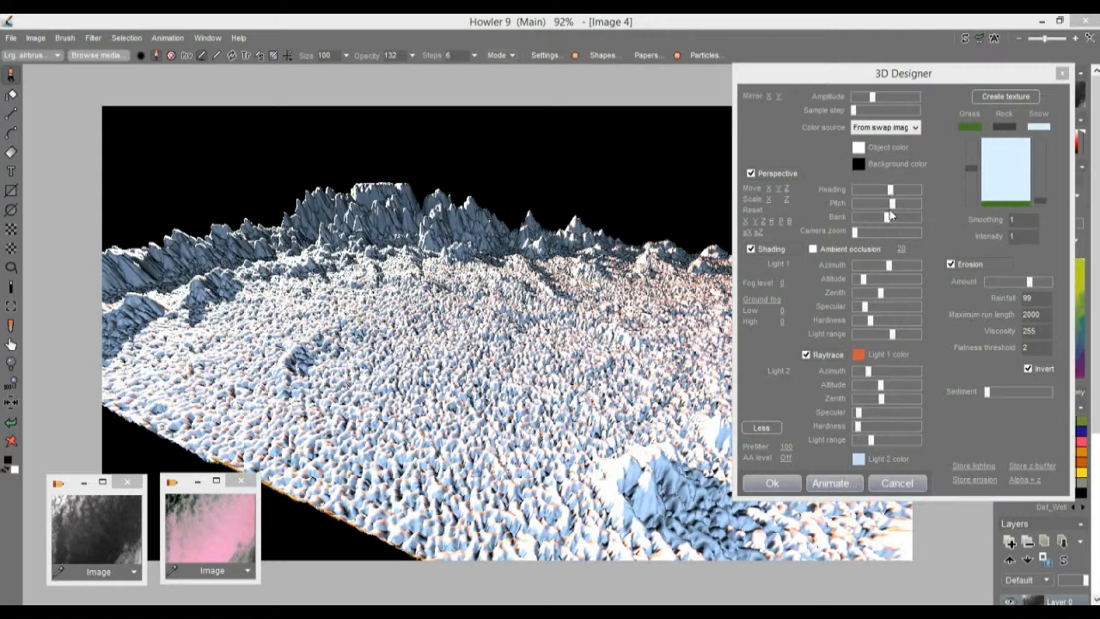
{"action": "left_click_drag", "start_coordinate": [786, 190], "coordinate": [726, 214]}
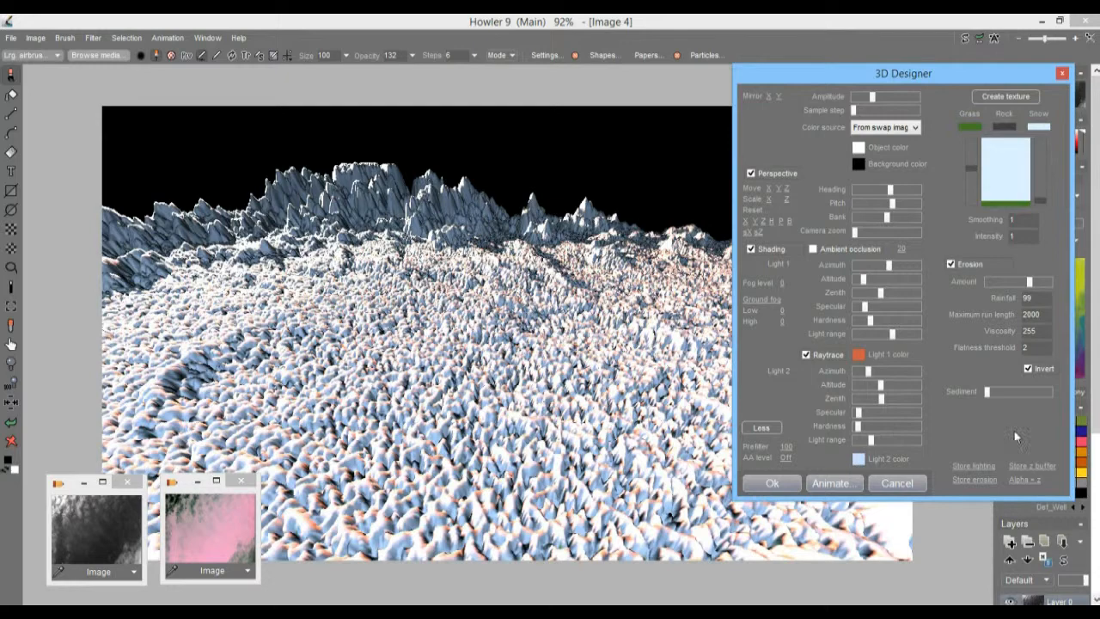
Step: Slightly lower the amplitude, reduce the erosion amount to about one-fifth, and reduce Light 2's range
{"action": "left_click_drag", "start_coordinate": [875, 102], "coordinate": [870, 98]}
{"action": "left_click_drag", "start_coordinate": [1030, 282], "coordinate": [998, 286]}
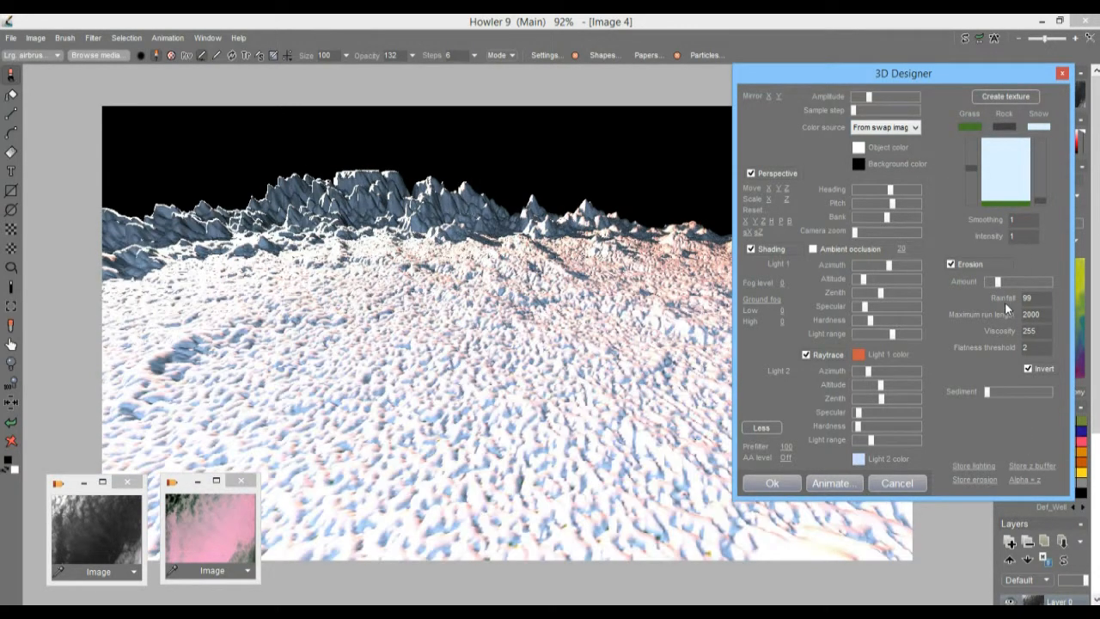
{"action": "left_click_drag", "start_coordinate": [871, 444], "coordinate": [861, 442]}
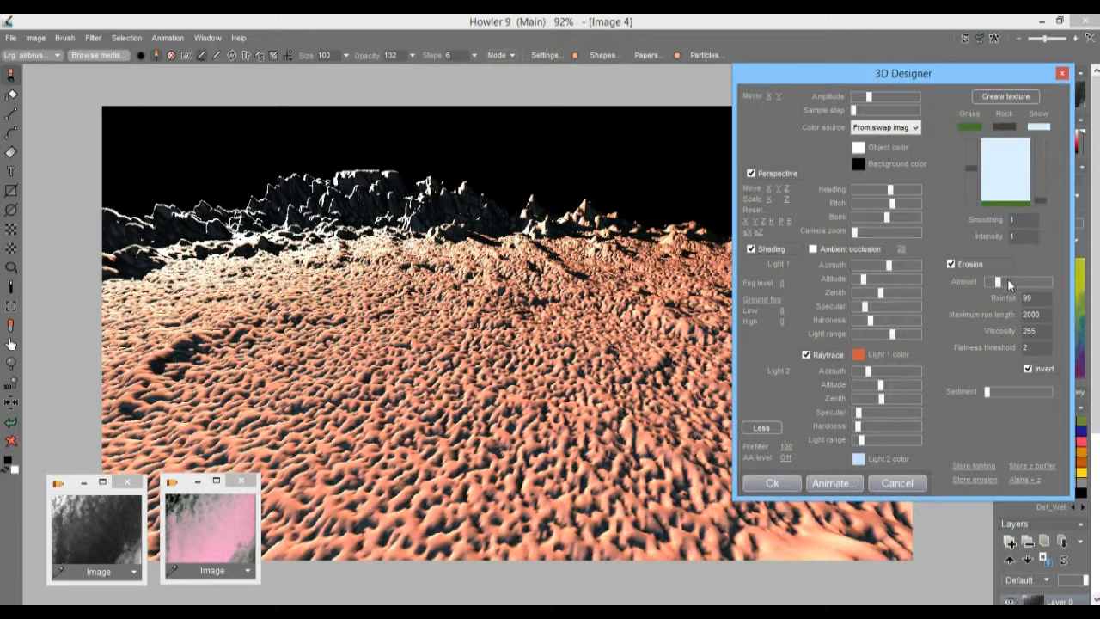
Step: Set the erosion amount to about one-third and the rainfall to 222
{"action": "left_click_drag", "start_coordinate": [1004, 281], "coordinate": [1007, 283]}
{"action": "double_click", "coordinate": [1037, 298]}
{"action": "type", "text": "2"}
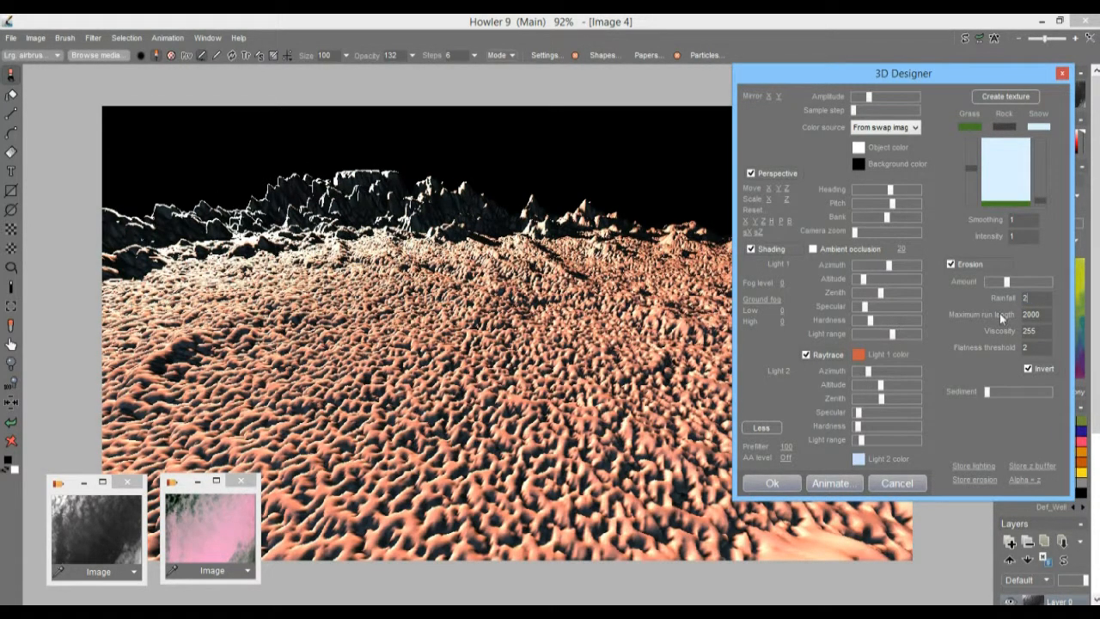
{"action": "type", "text": "22"}
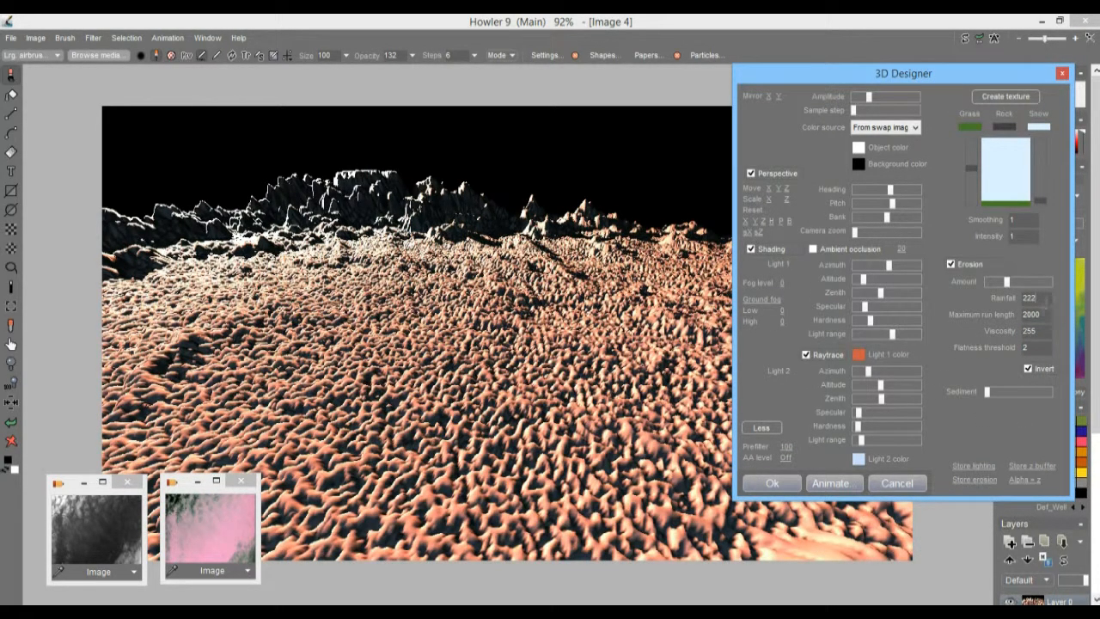
Step: Set the erosion's maximum run length to 555
{"action": "double_click", "coordinate": [1032, 315]}
{"action": "type", "text": "55"}
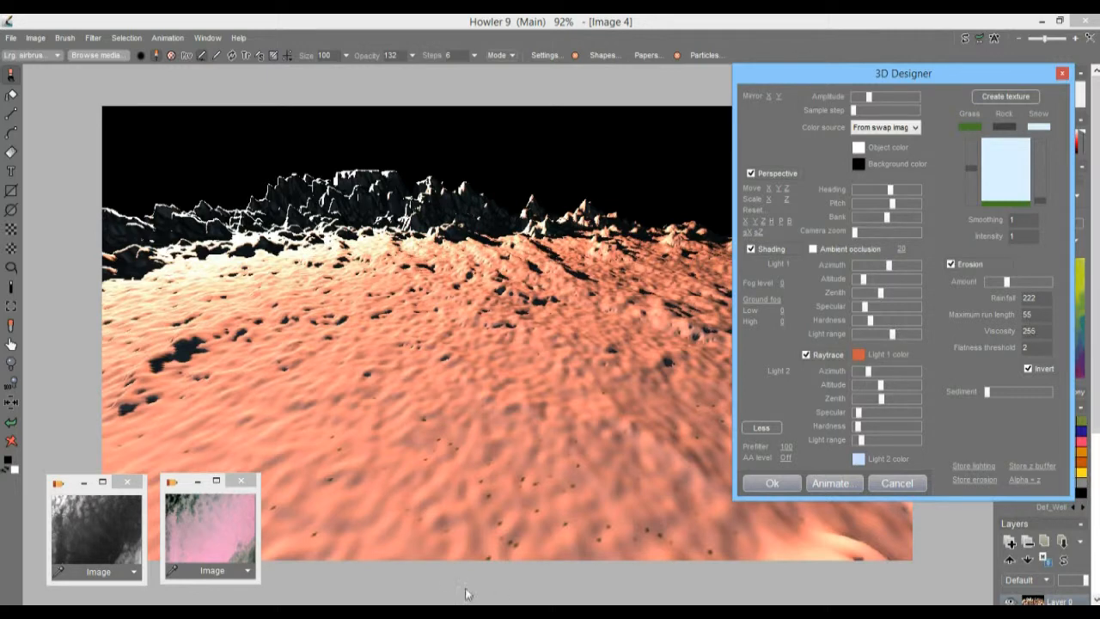
{"action": "type", "text": "5"}
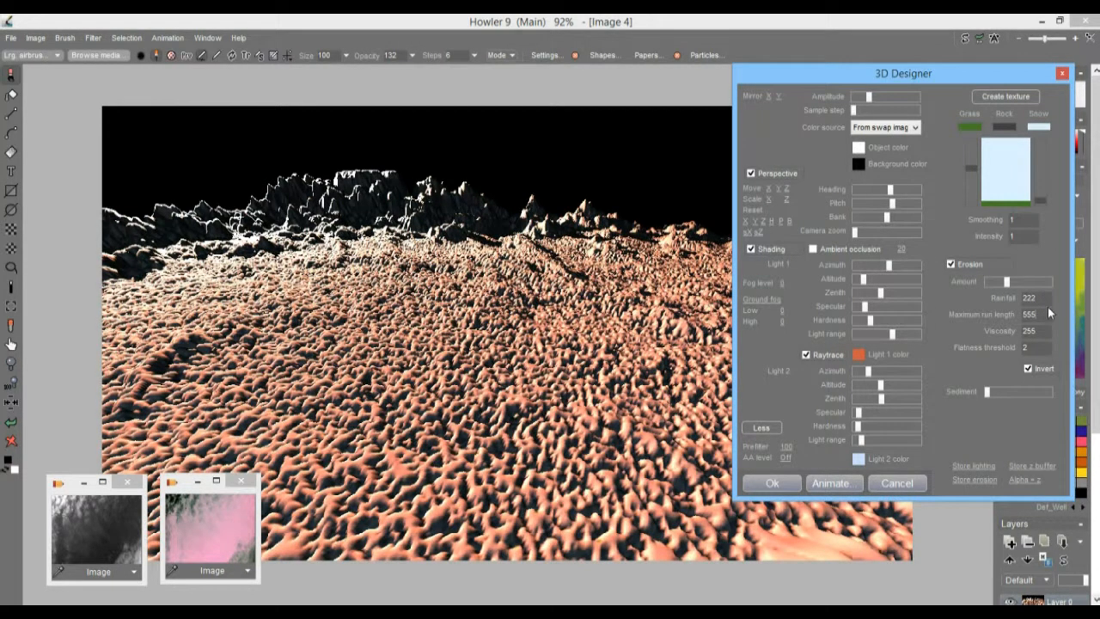
Step: Set the erosion rainfall to 55
{"action": "key", "text": "BackSpace"}
{"action": "key", "text": "BackSpace"}
{"action": "key", "text": "BackSpace"}
{"action": "type", "text": "55"}
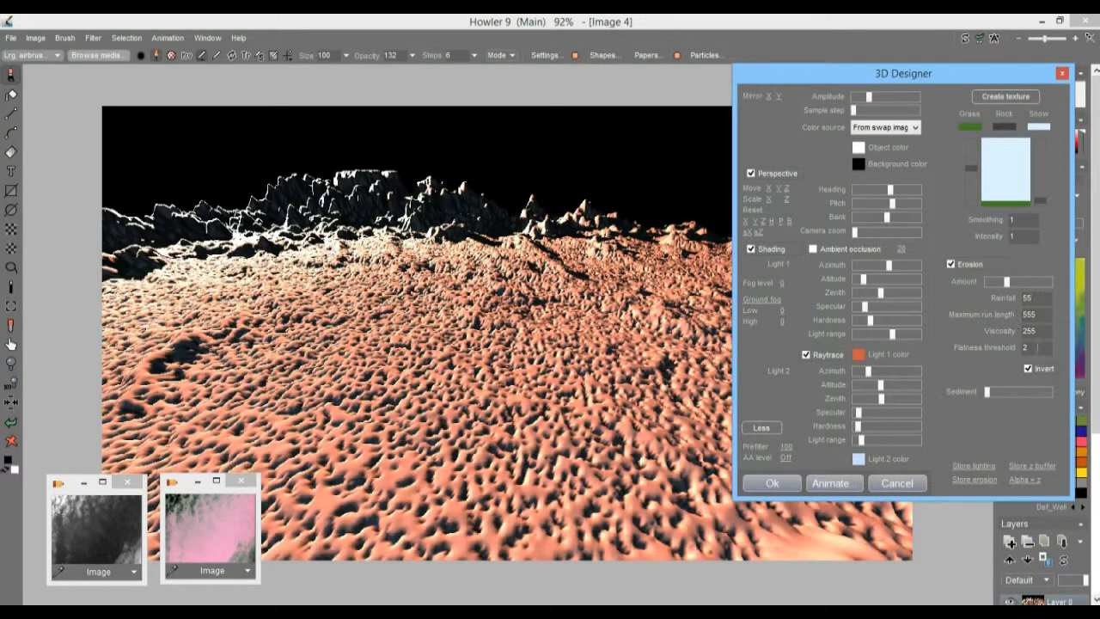
Step: Try erosion viscosity values of 5 and 166 on the terrain
{"action": "double_click", "coordinate": [1044, 333]}
{"action": "type", "text": "5"}
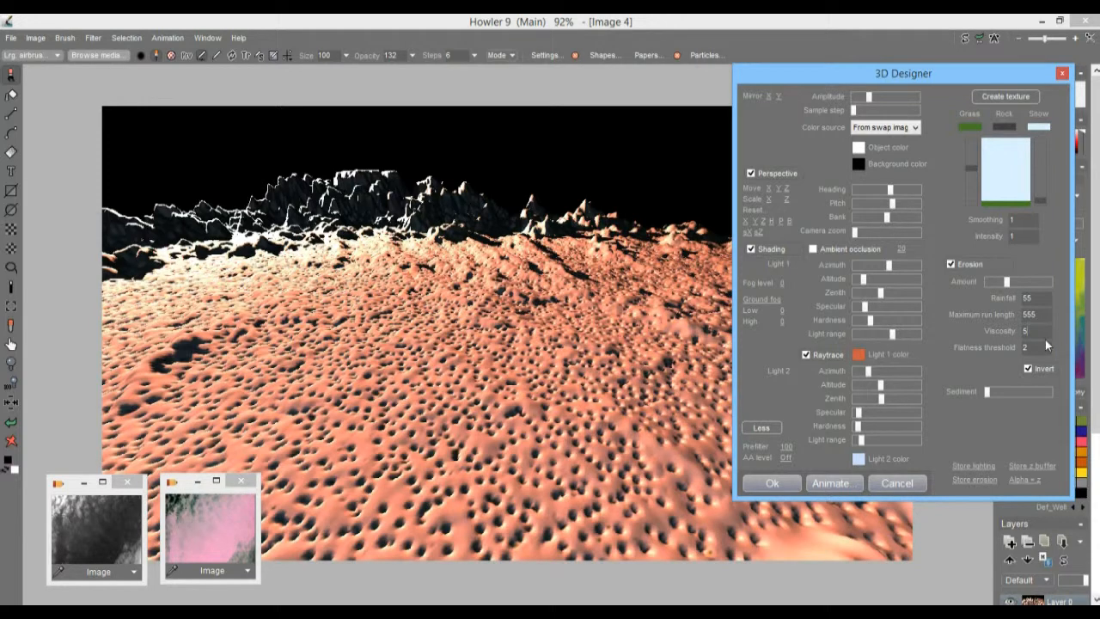
{"action": "left_click_drag", "start_coordinate": [1041, 330], "coordinate": [991, 334]}
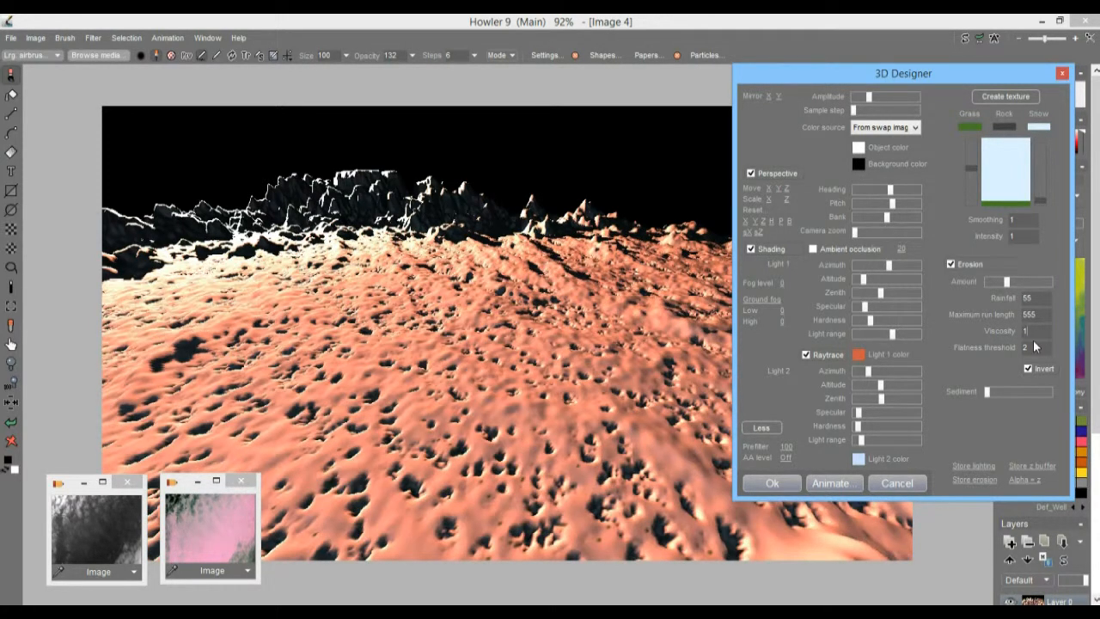
{"action": "type", "text": "166"}
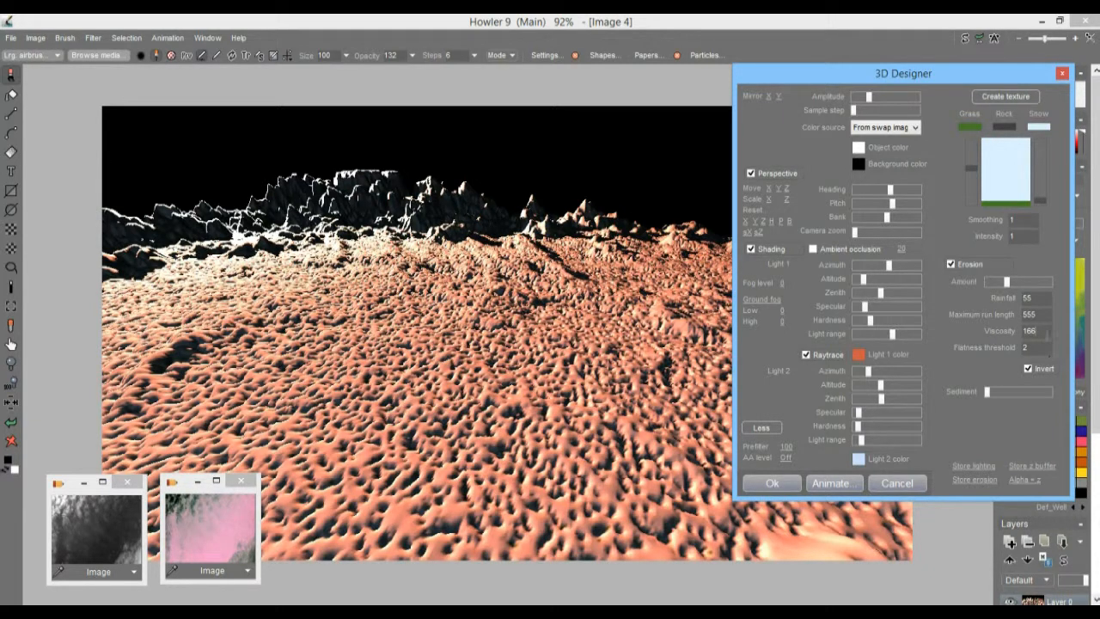
Step: Set the erosion viscosity to 888
{"action": "left_click_drag", "start_coordinate": [1039, 330], "coordinate": [968, 332]}
{"action": "type", "text": "888"}
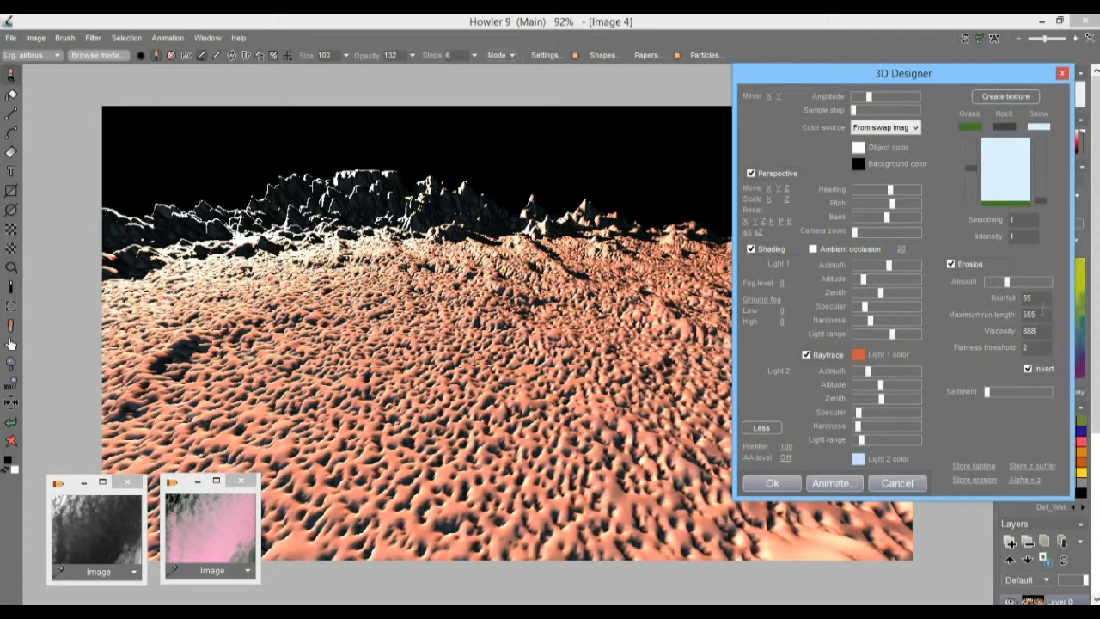
Step: Raise both the erosion's maximum run length and its viscosity to 8888
{"action": "left_click_drag", "start_coordinate": [1043, 314], "coordinate": [982, 313]}
{"action": "type", "text": "888"}
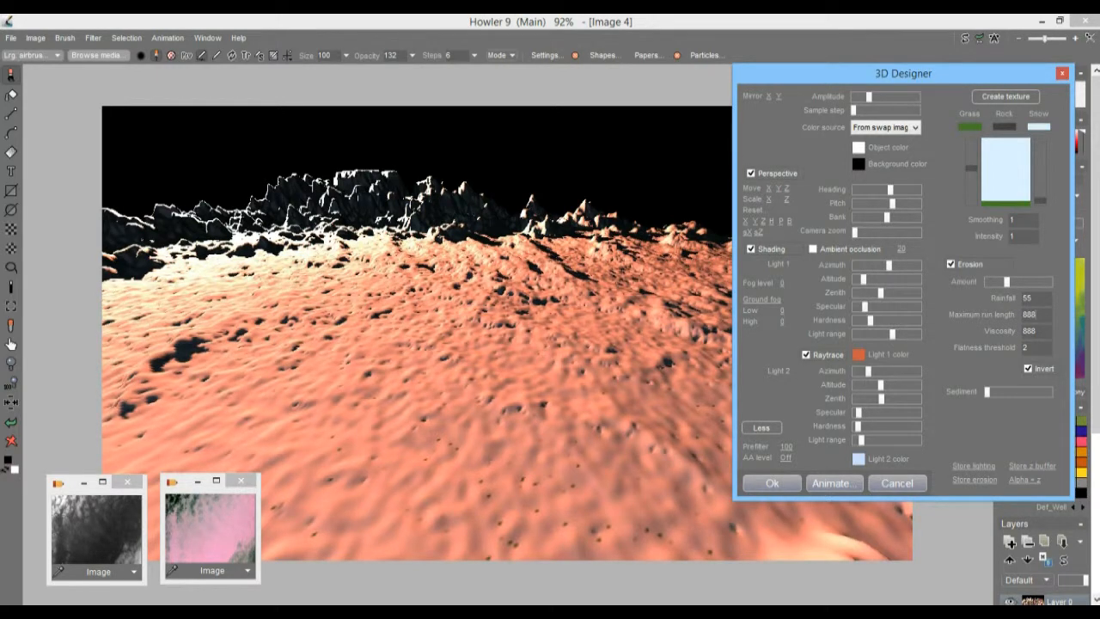
{"action": "type", "text": "8"}
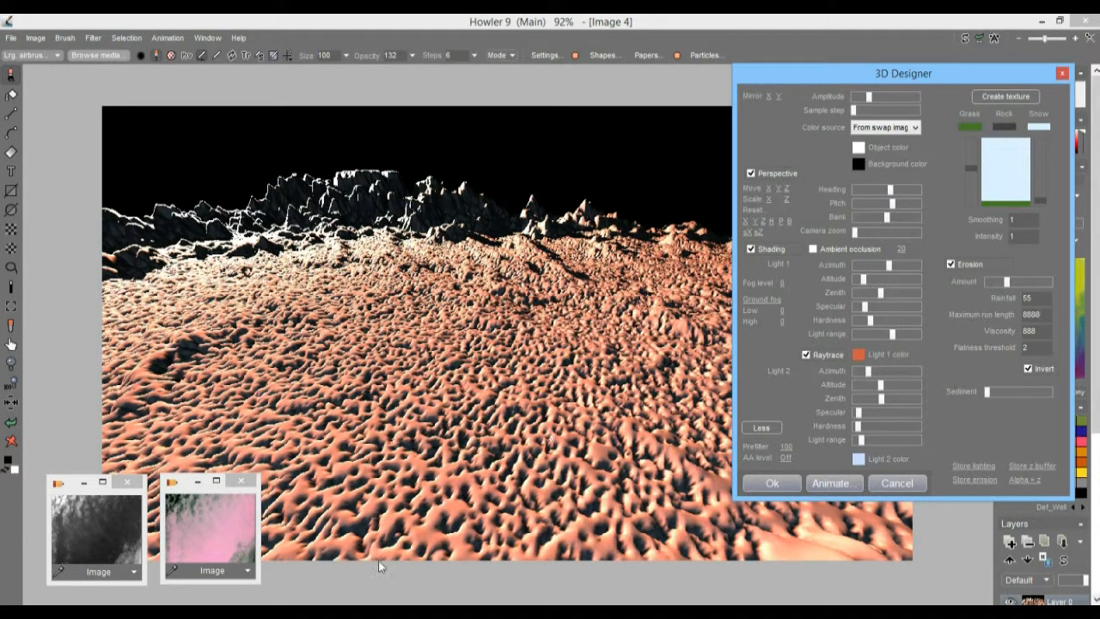
{"action": "type", "text": "8"}
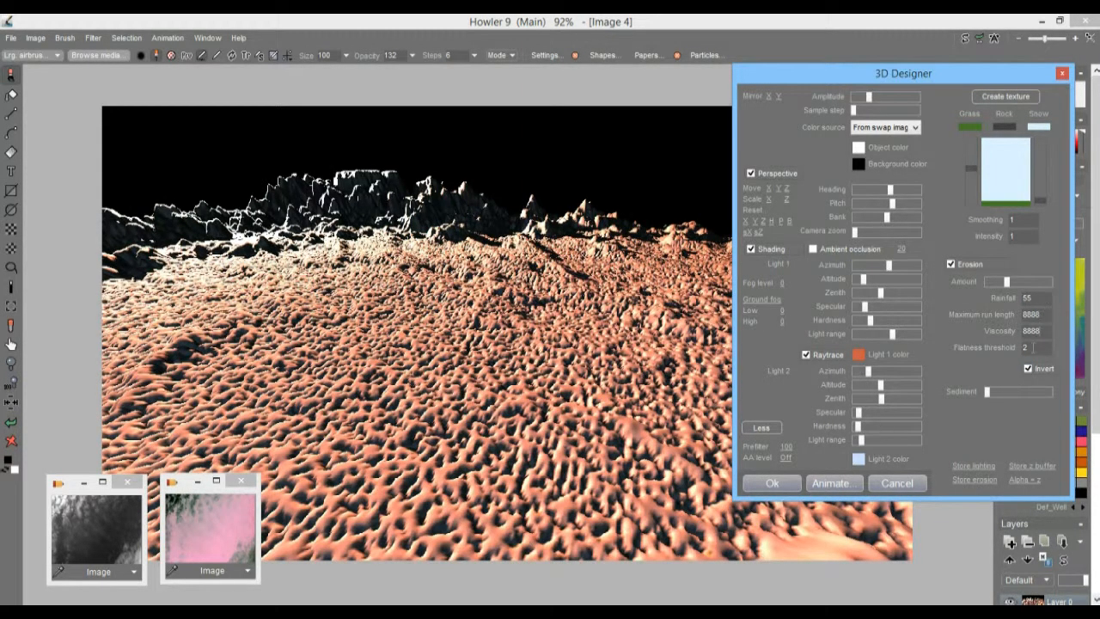
Step: Try erosion flatness thresholds of 1, 9 and 99 on the terrain
{"action": "double_click", "coordinate": [1027, 348]}
{"action": "type", "text": "1"}
{"action": "double_click", "coordinate": [1026, 347]}
{"action": "type", "text": "9"}
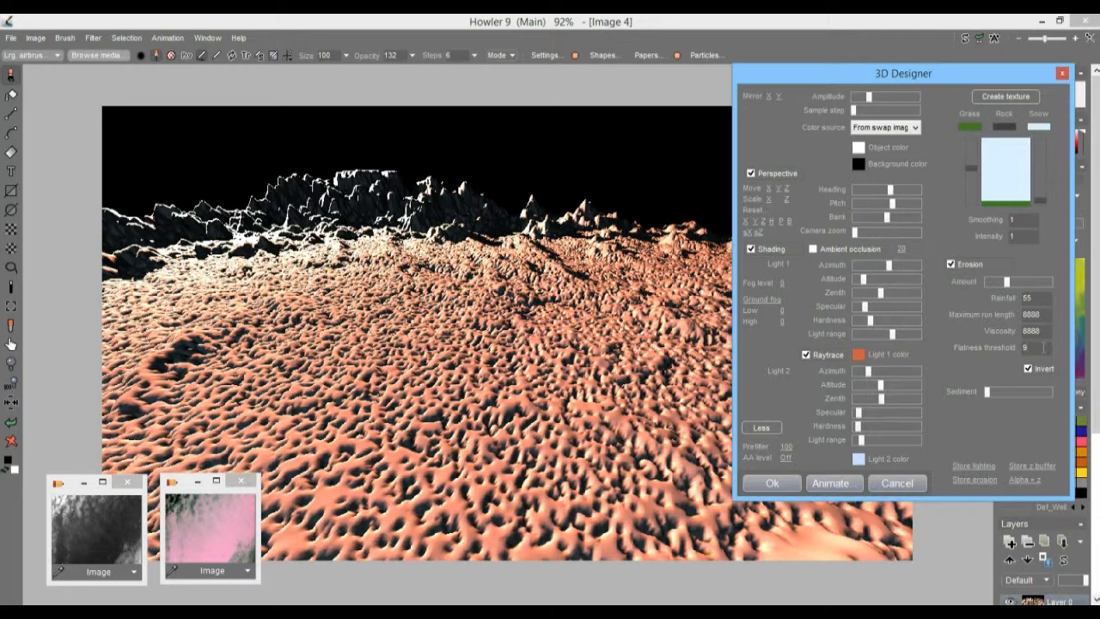
{"action": "type", "text": "9"}
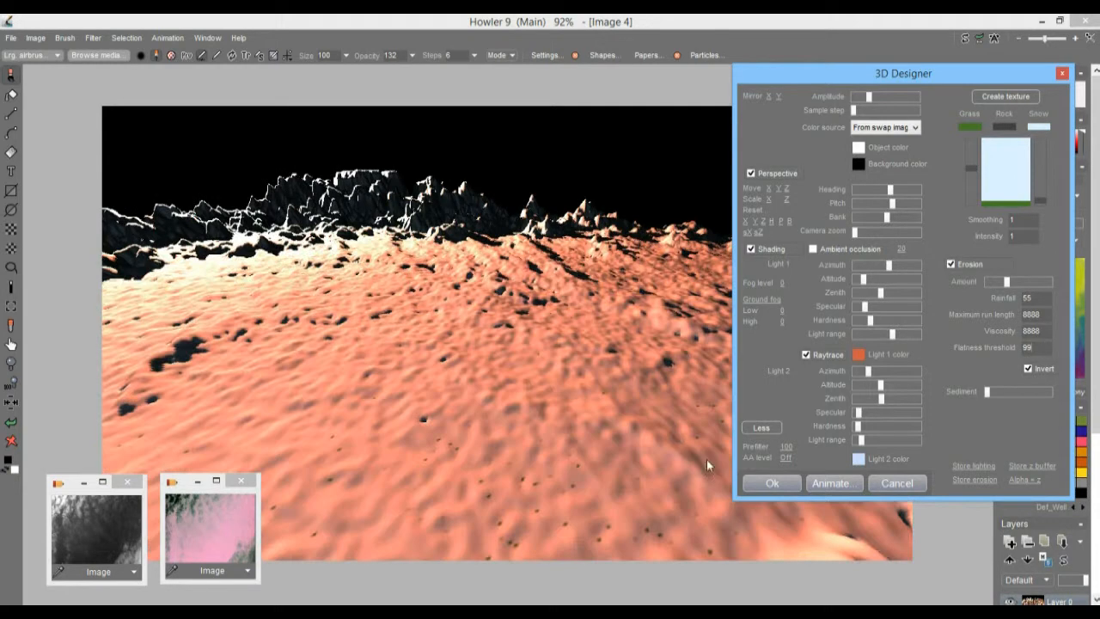
Step: Set the erosion flatness threshold to 22
{"action": "double_click", "coordinate": [1028, 348]}
{"action": "type", "text": "22"}
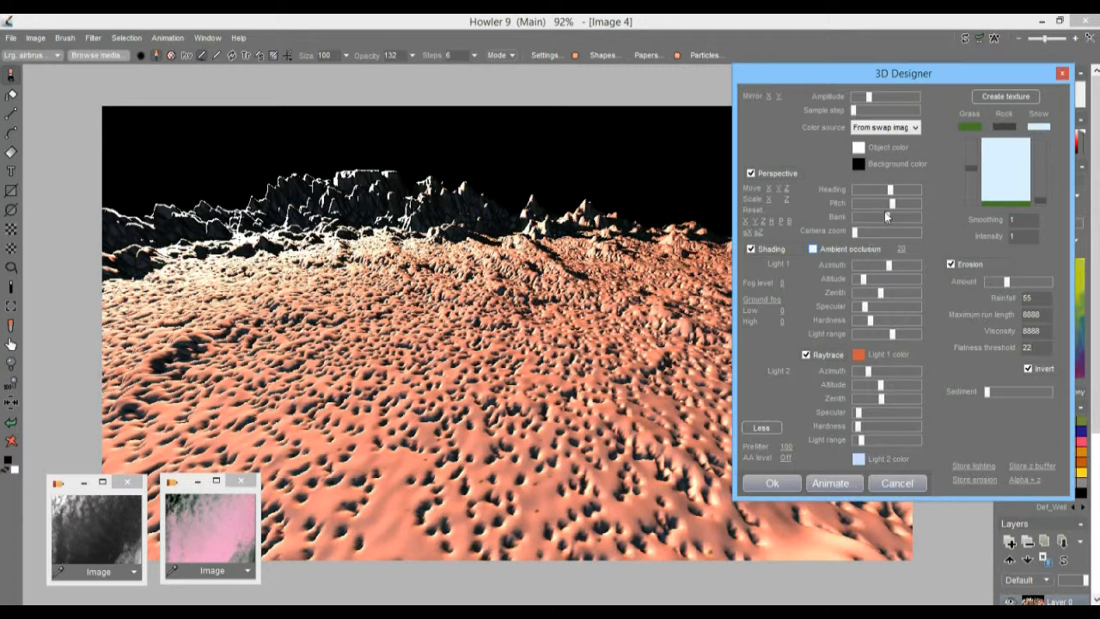
Step: Set the erosion viscosity to 3333
{"action": "double_click", "coordinate": [1032, 297]}
{"action": "double_click", "coordinate": [1045, 331]}
{"action": "type", "text": "33"}
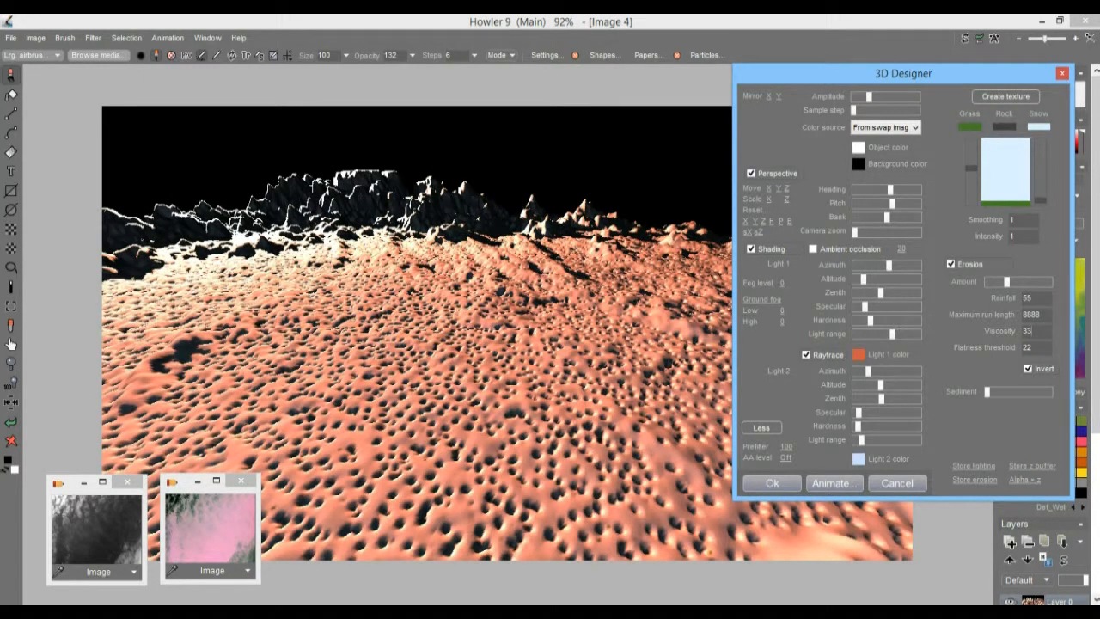
{"action": "type", "text": "3"}
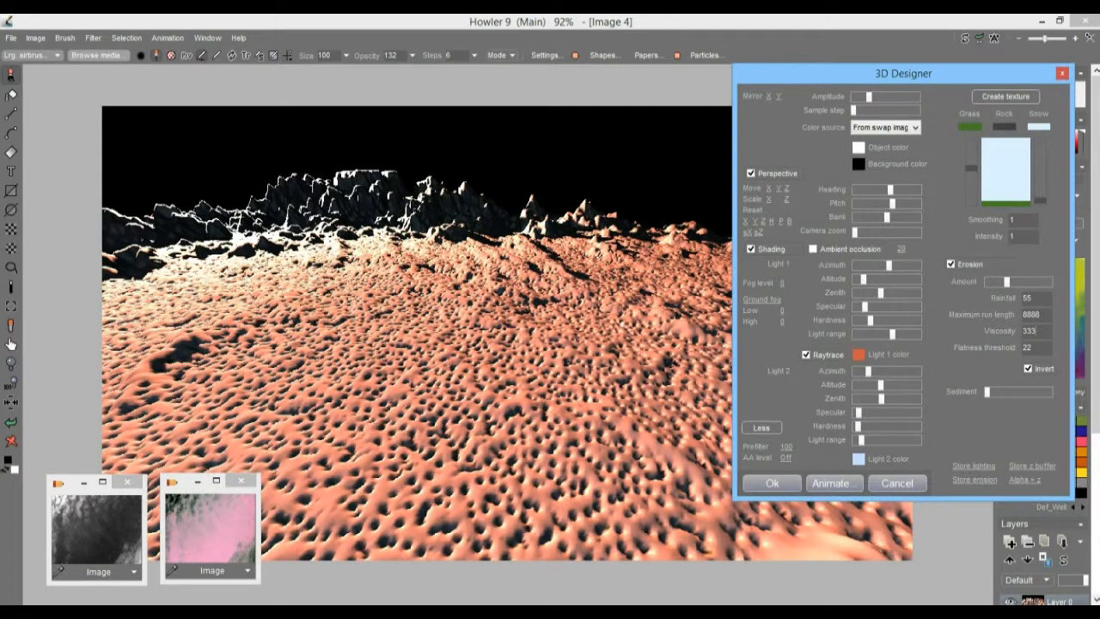
{"action": "type", "text": "3"}
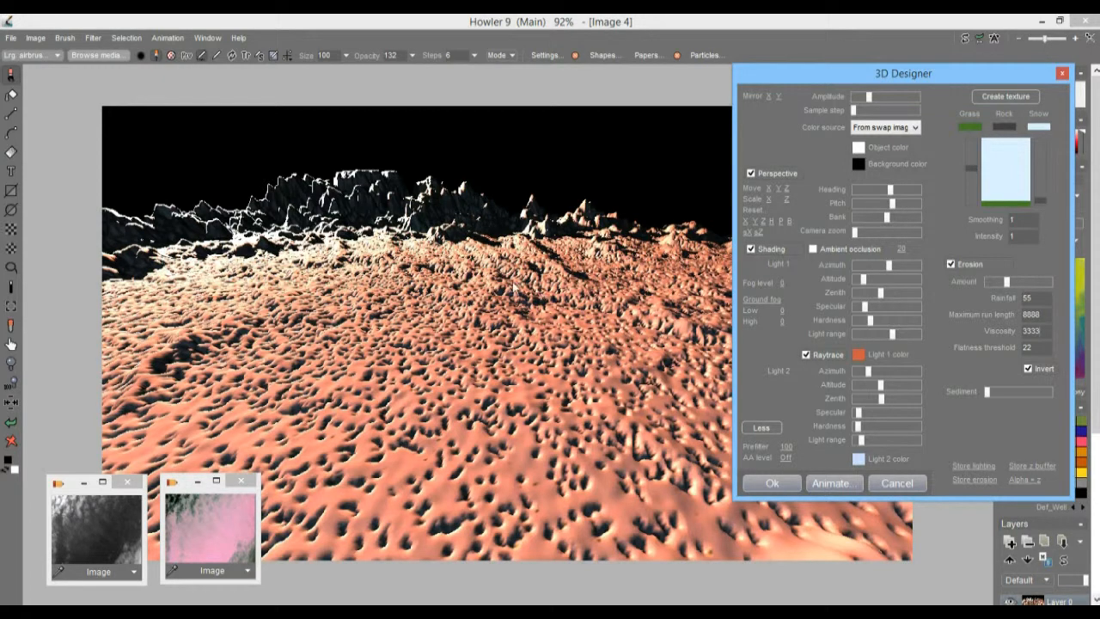
Step: Set the erosion's maximum run length to 4444 and its rainfall to 333
{"action": "left_click_drag", "start_coordinate": [1042, 315], "coordinate": [988, 314]}
{"action": "type", "text": "4444"}
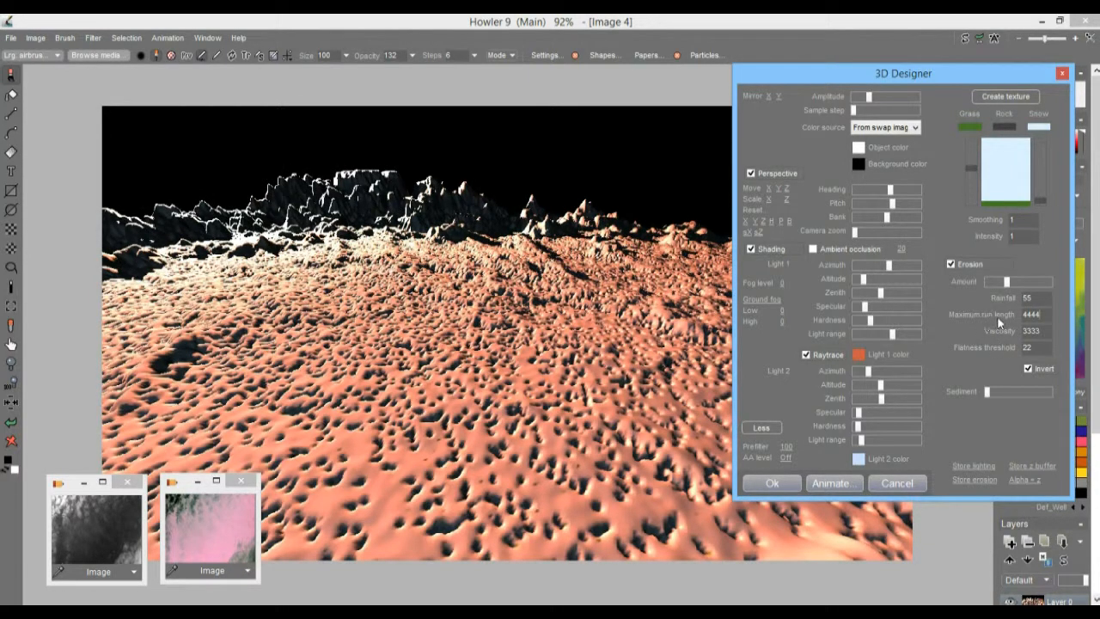
{"action": "double_click", "coordinate": [1041, 297]}
{"action": "key", "text": "BackSpace"}
{"action": "type", "text": "333"}
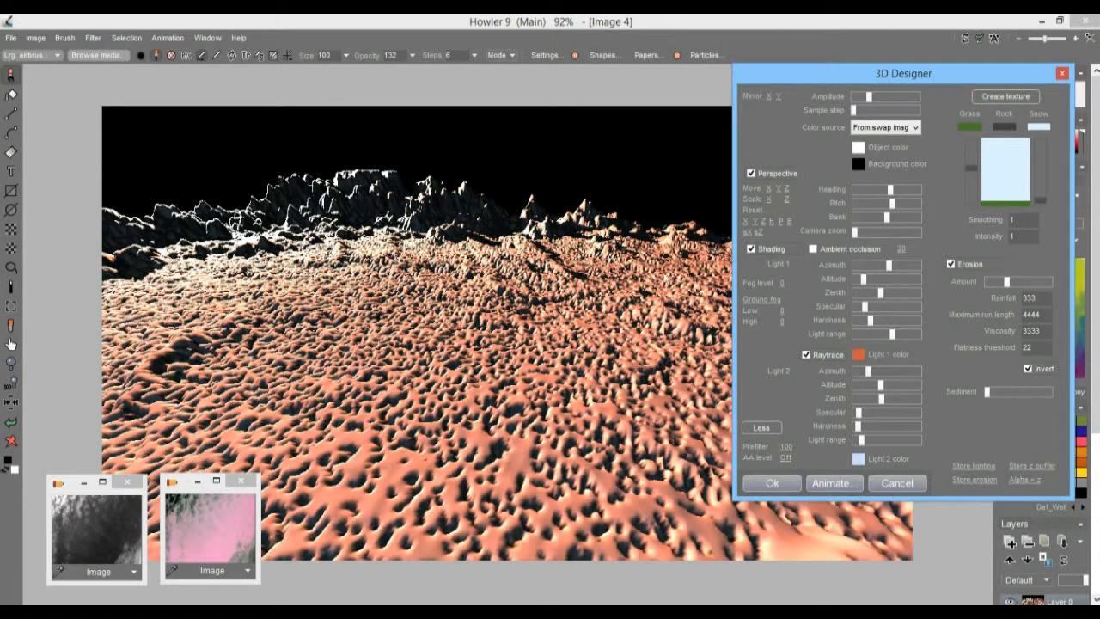
Step: Reduce the erosion amount to about one-tenth and set the sediment just above its minimum
{"action": "left_click_drag", "start_coordinate": [1006, 281], "coordinate": [993, 288]}
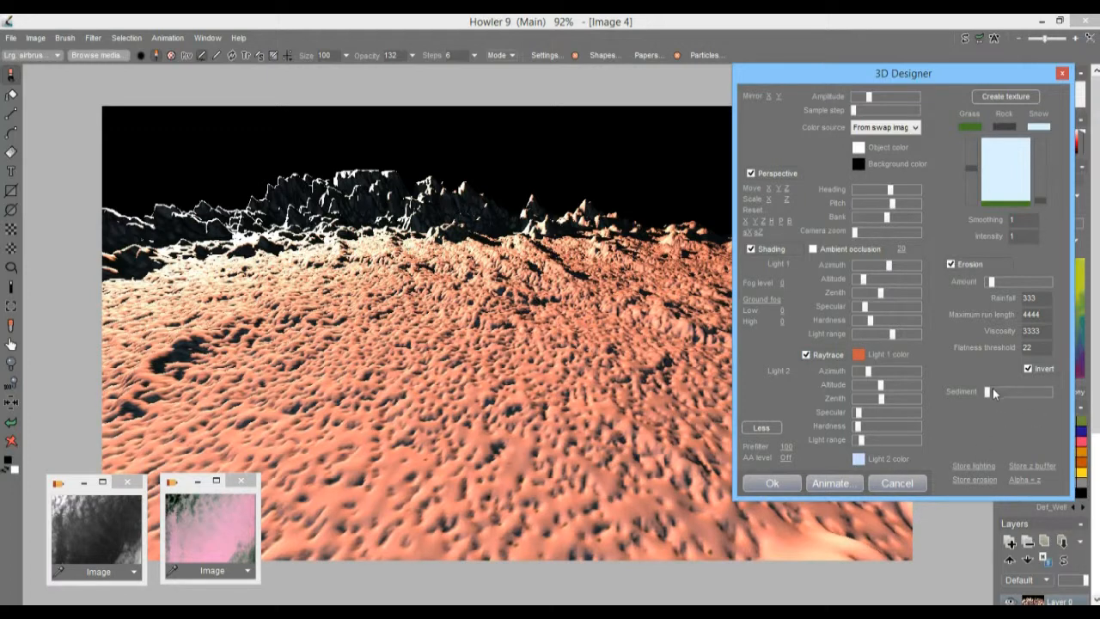
{"action": "mouse_move", "coordinate": [1028, 388]}
{"action": "left_mouse_down"}
{"action": "mouse_move", "coordinate": [1050, 396]}
{"action": "mouse_move", "coordinate": [1016, 398]}
{"action": "left_mouse_up"}
Step: Recreate the terrain texture over the swap image and raise the snow line slightly for more grass
{"action": "left_click", "coordinate": [1006, 96]}
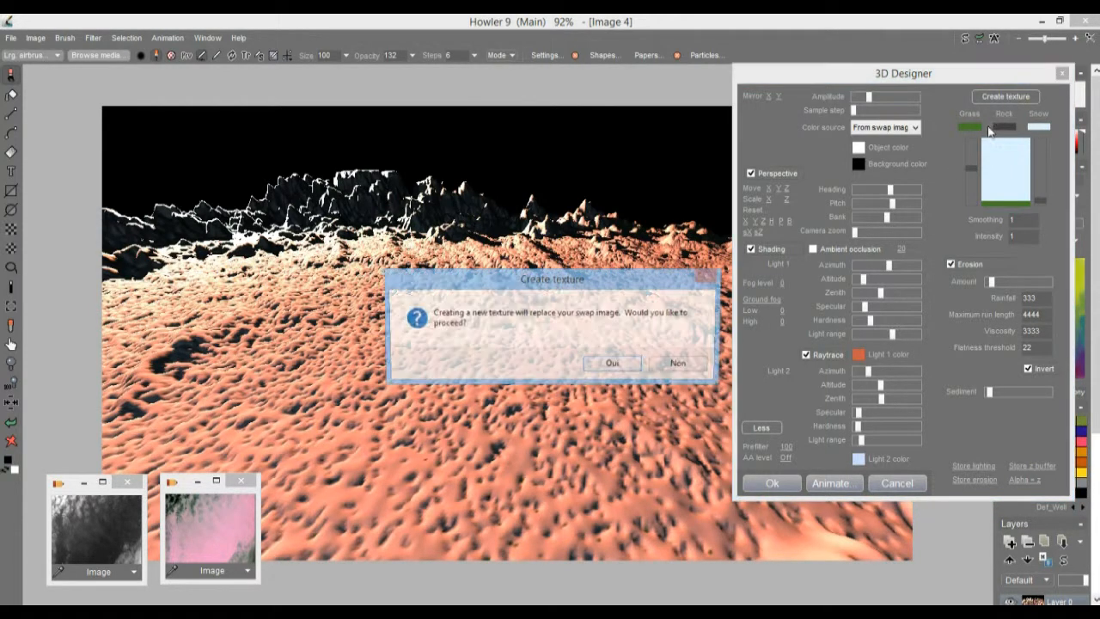
{"action": "left_click", "coordinate": [613, 364]}
{"action": "mouse_move", "coordinate": [1040, 196]}
{"action": "left_mouse_down"}
{"action": "mouse_move", "coordinate": [1042, 163]}
{"action": "mouse_move", "coordinate": [1041, 197]}
{"action": "left_mouse_up"}
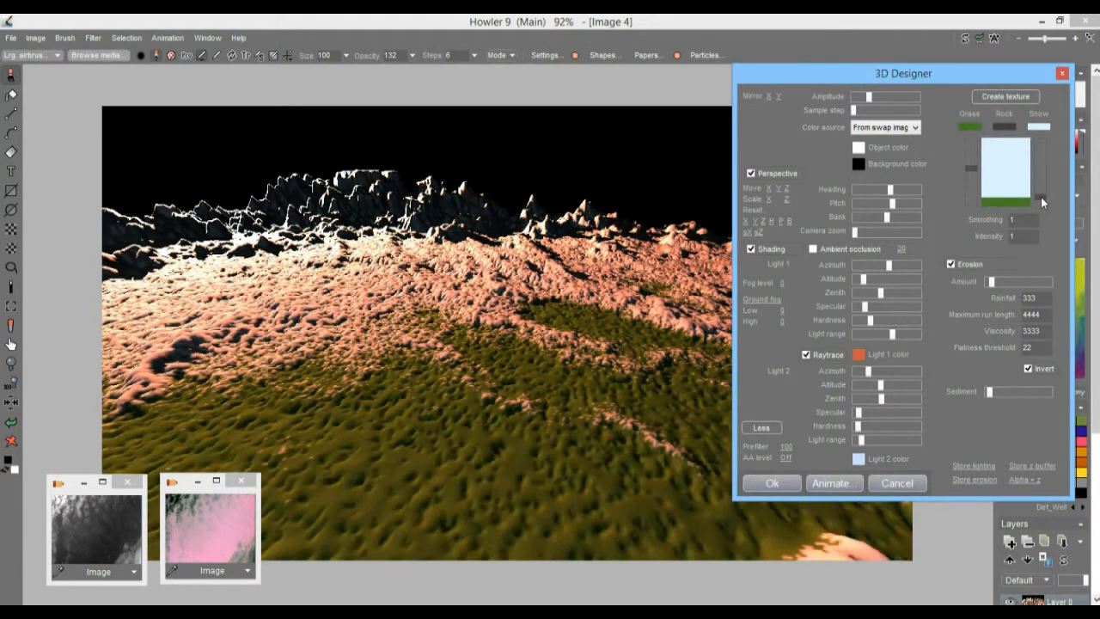
Step: Set the texture's smoothing to 5 and intensity to 5, and fine-tune the snow line
{"action": "left_click_drag", "start_coordinate": [1031, 220], "coordinate": [961, 225]}
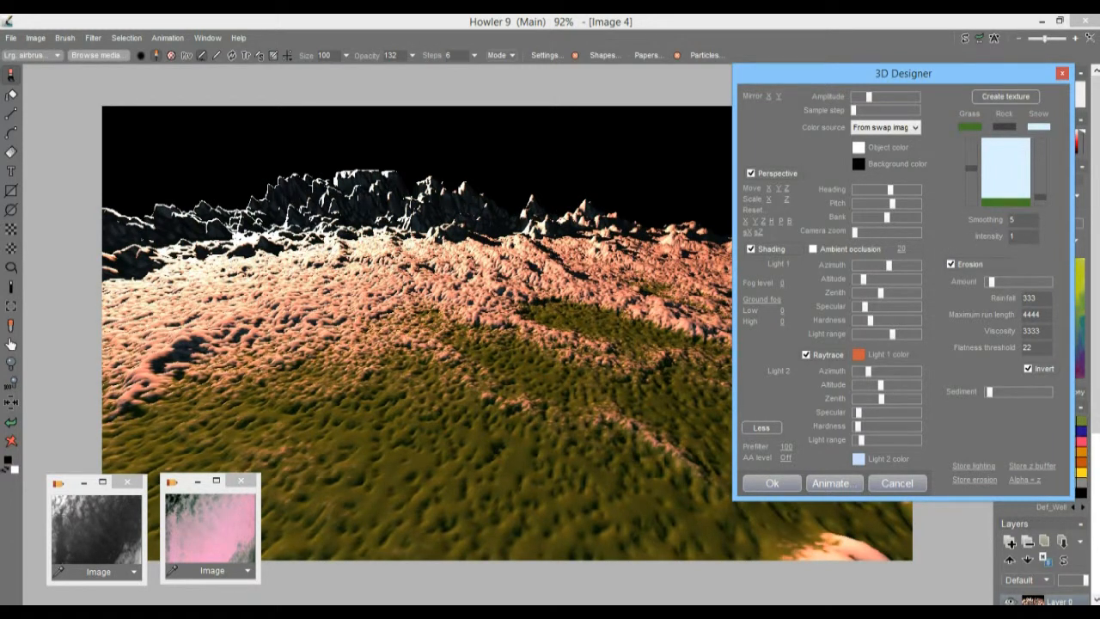
{"action": "type", "text": "55"}
{"action": "left_click_drag", "start_coordinate": [1024, 220], "coordinate": [993, 247]}
{"action": "type", "text": "55"}
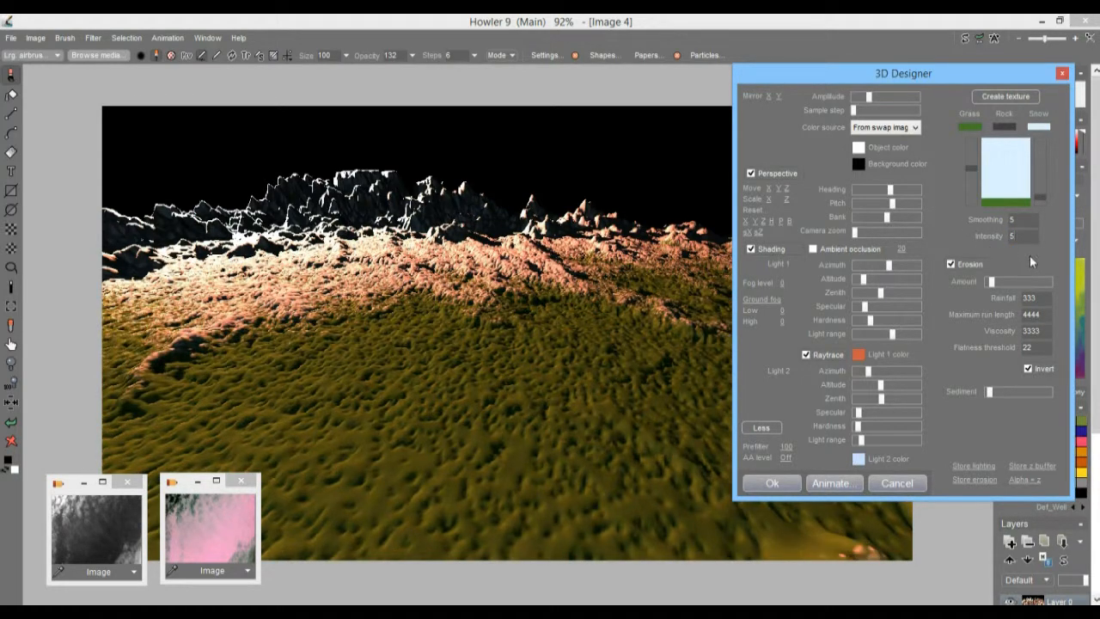
{"action": "left_click_drag", "start_coordinate": [1040, 194], "coordinate": [1046, 195]}
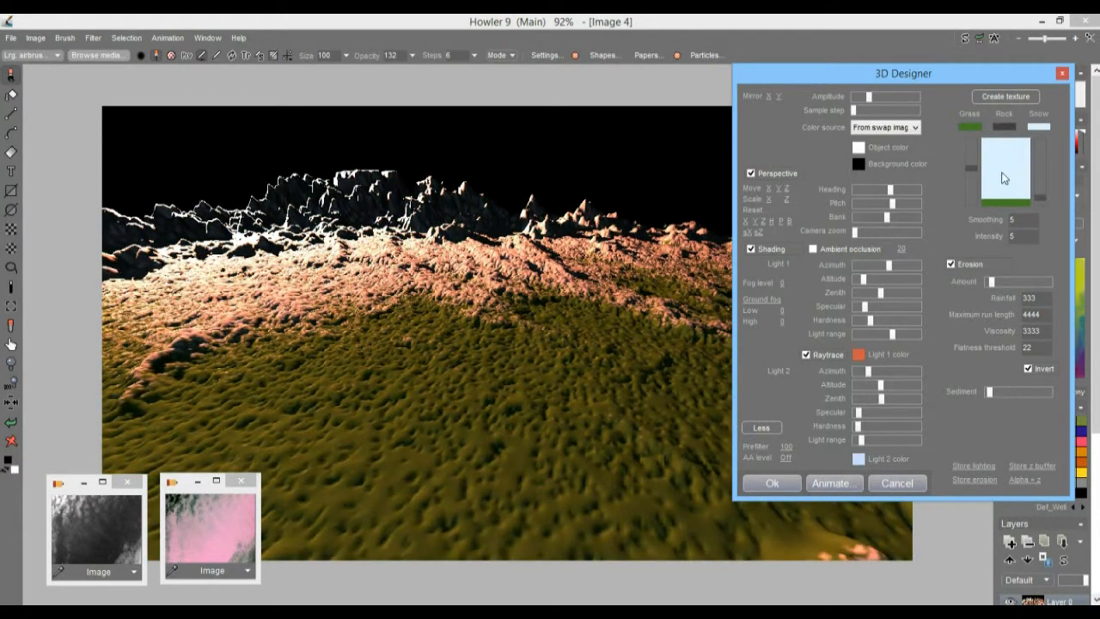
Step: Lower the terrain texture's grass-side level for a softer grass-to-snow blend and set the background color to light sandy orange
{"action": "left_click_drag", "start_coordinate": [973, 170], "coordinate": [978, 197]}
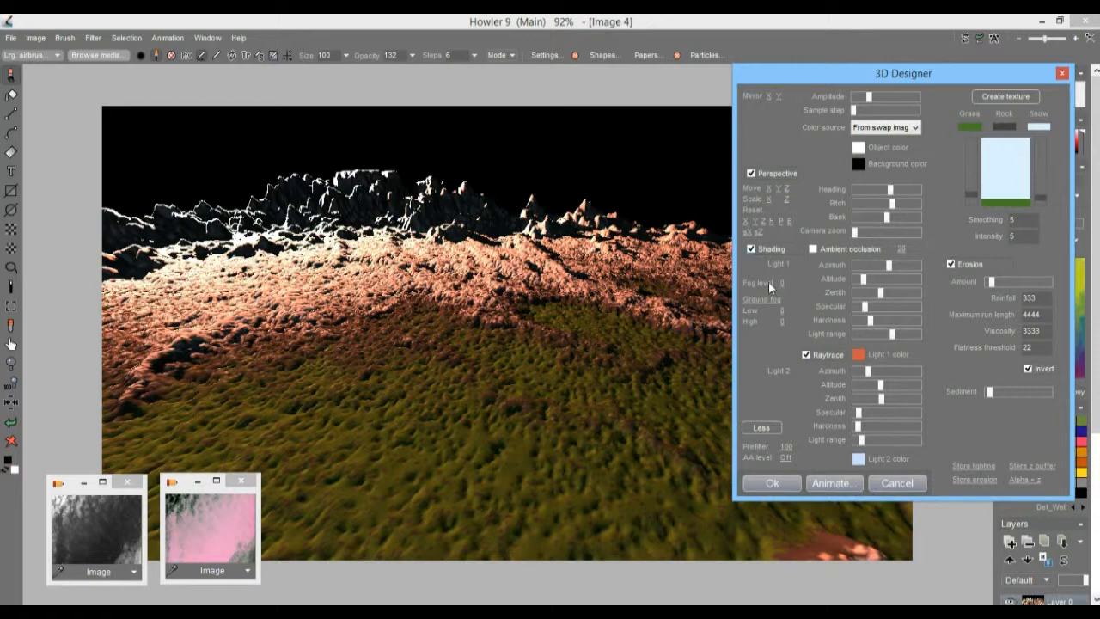
{"action": "left_click_drag", "start_coordinate": [787, 286], "coordinate": [741, 275]}
{"action": "left_click", "coordinate": [860, 165]}
{"action": "left_click", "coordinate": [955, 292]}
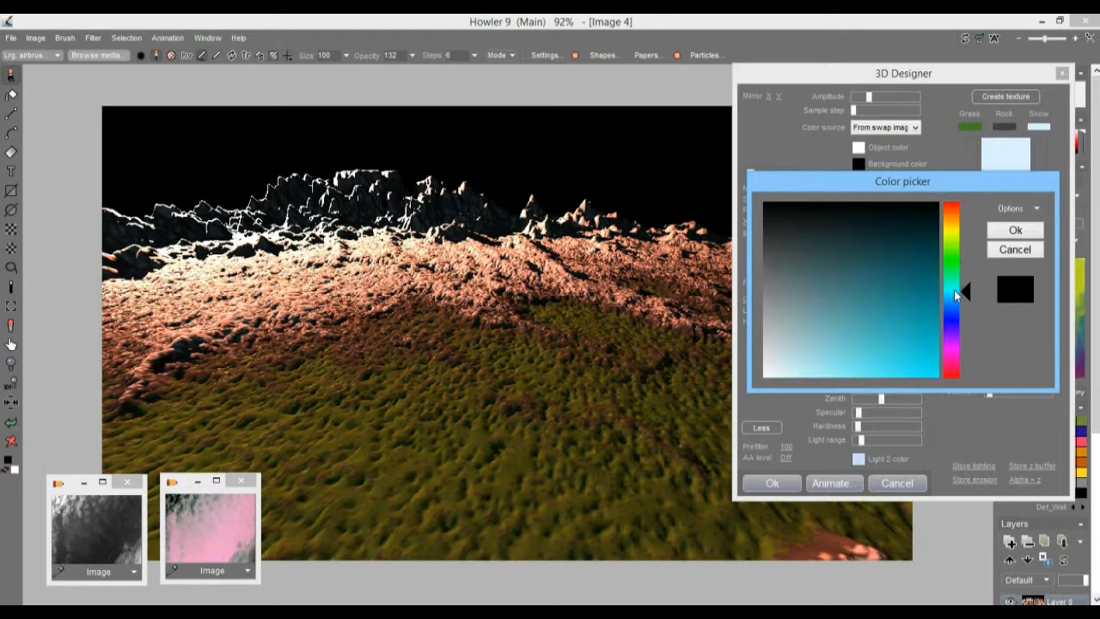
{"action": "left_click_drag", "start_coordinate": [955, 283], "coordinate": [951, 218]}
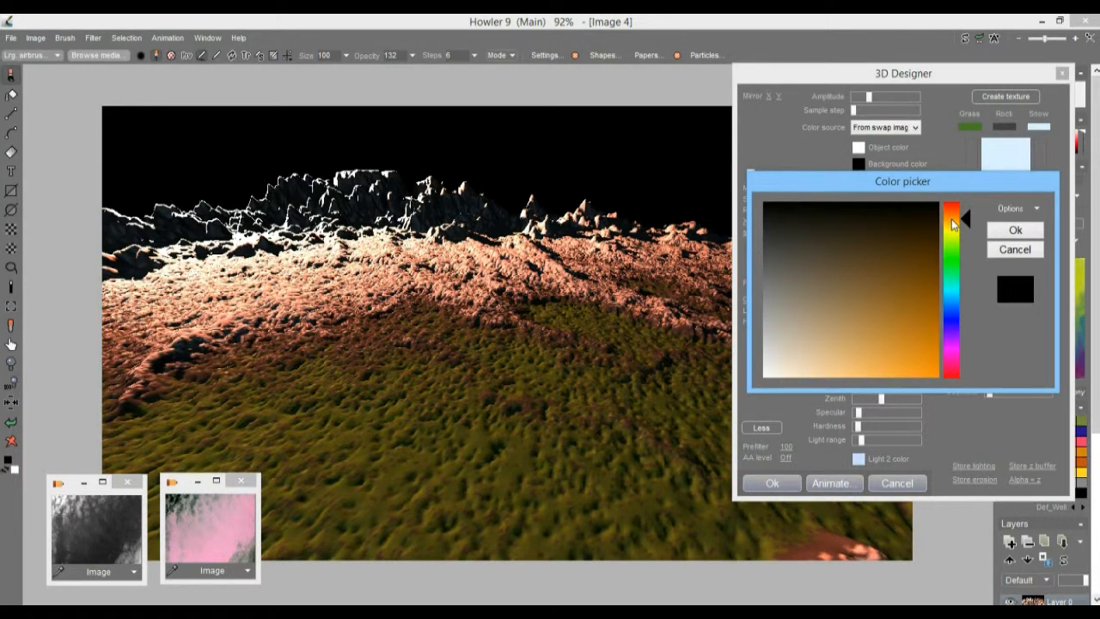
{"action": "left_click_drag", "start_coordinate": [830, 227], "coordinate": [901, 341]}
{"action": "left_click", "coordinate": [836, 359]}
{"action": "left_click", "coordinate": [1015, 230]}
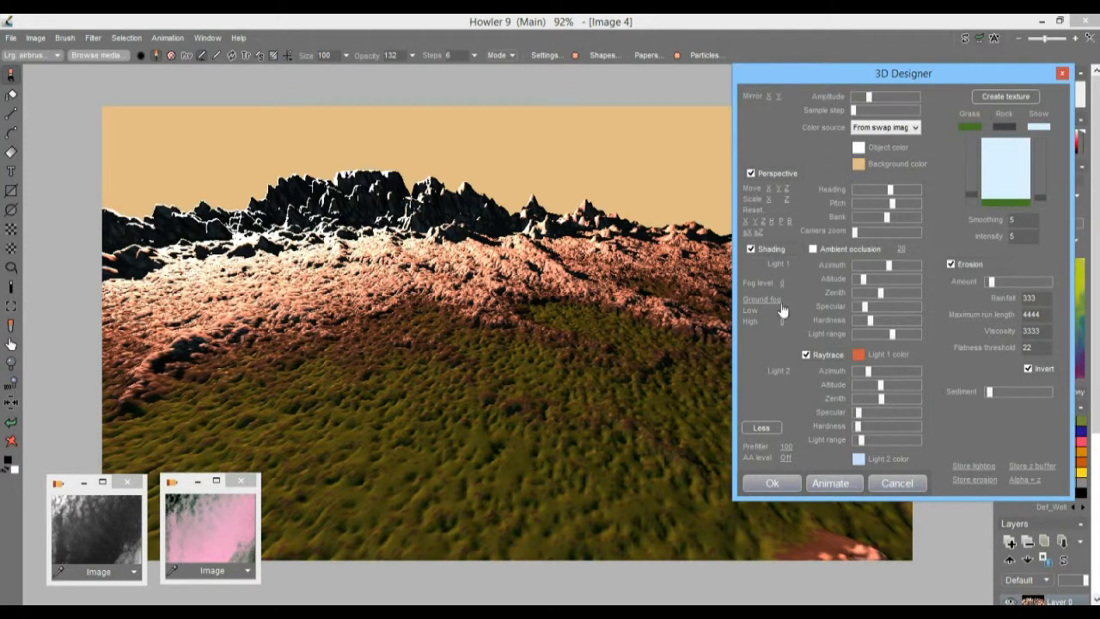
Step: Set the fog level to 1.9245 and add non-linear ground fog with low about 29 and high 34
{"action": "left_click_drag", "start_coordinate": [784, 283], "coordinate": [1021, 300]}
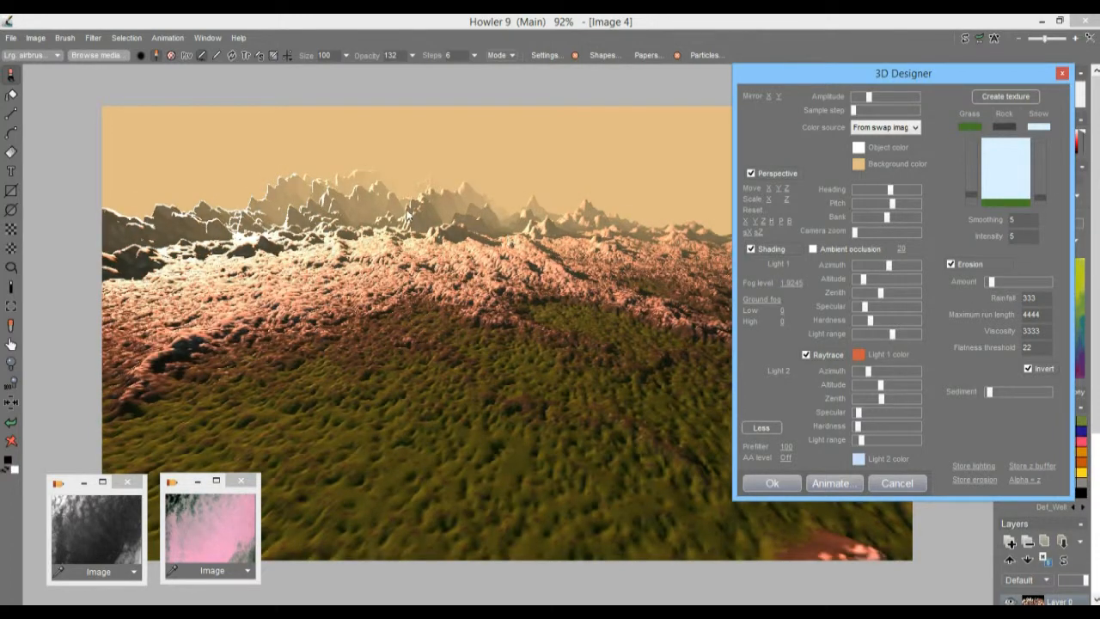
{"action": "left_click", "coordinate": [777, 303]}
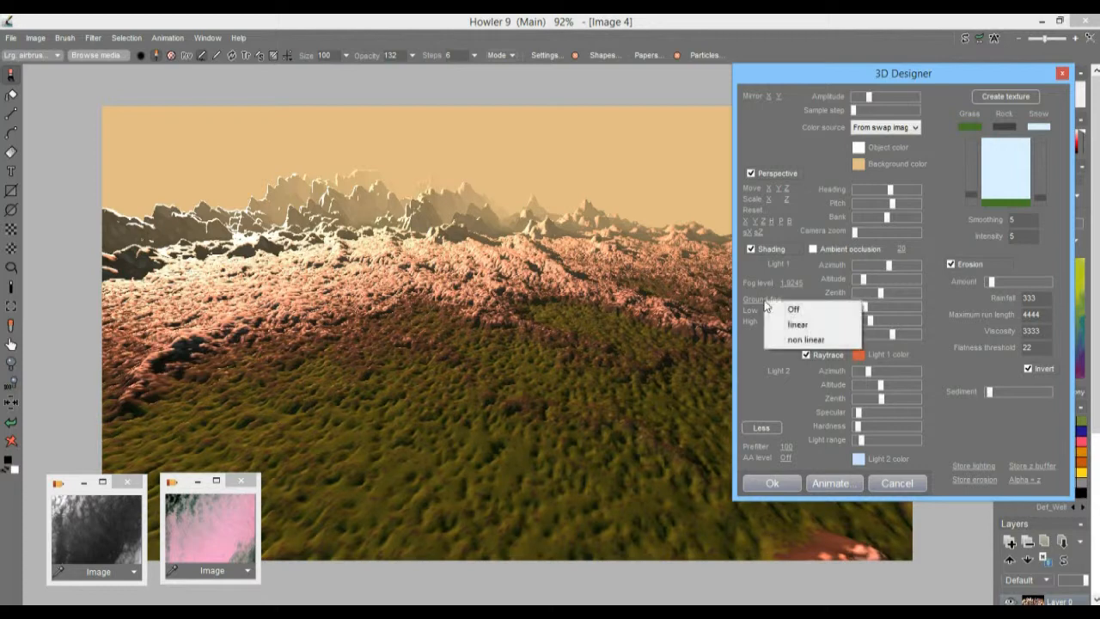
{"action": "left_click", "coordinate": [806, 339]}
{"action": "left_click_drag", "start_coordinate": [782, 327], "coordinate": [671, 327]}
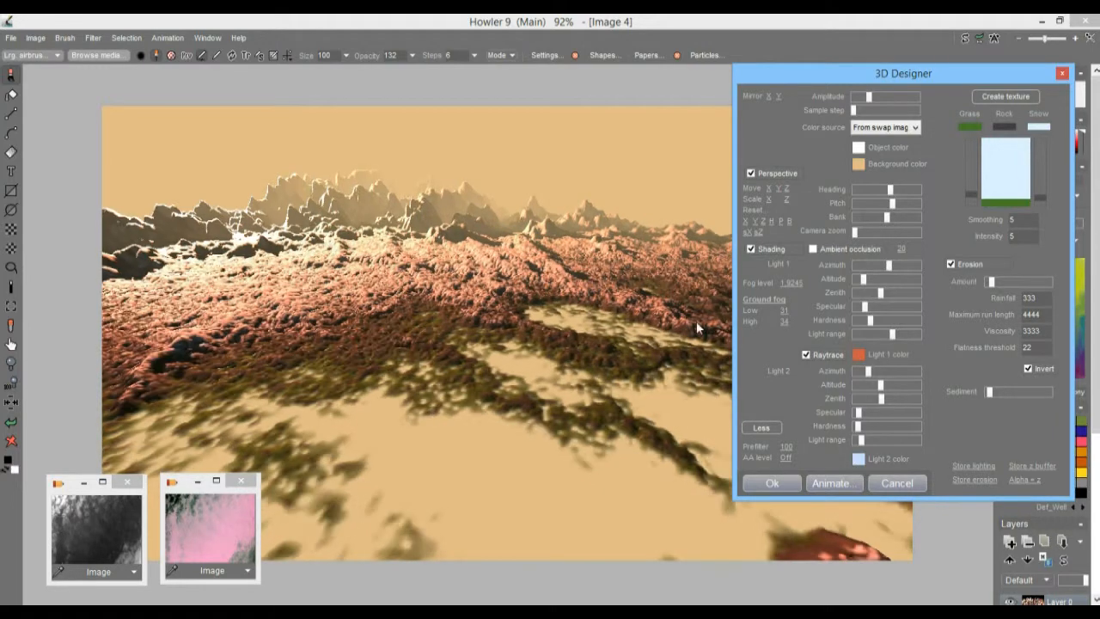
{"action": "mouse_move", "coordinate": [785, 312]}
{"action": "left_mouse_down"}
{"action": "mouse_move", "coordinate": [768, 314]}
{"action": "mouse_move", "coordinate": [780, 315]}
{"action": "left_mouse_up"}
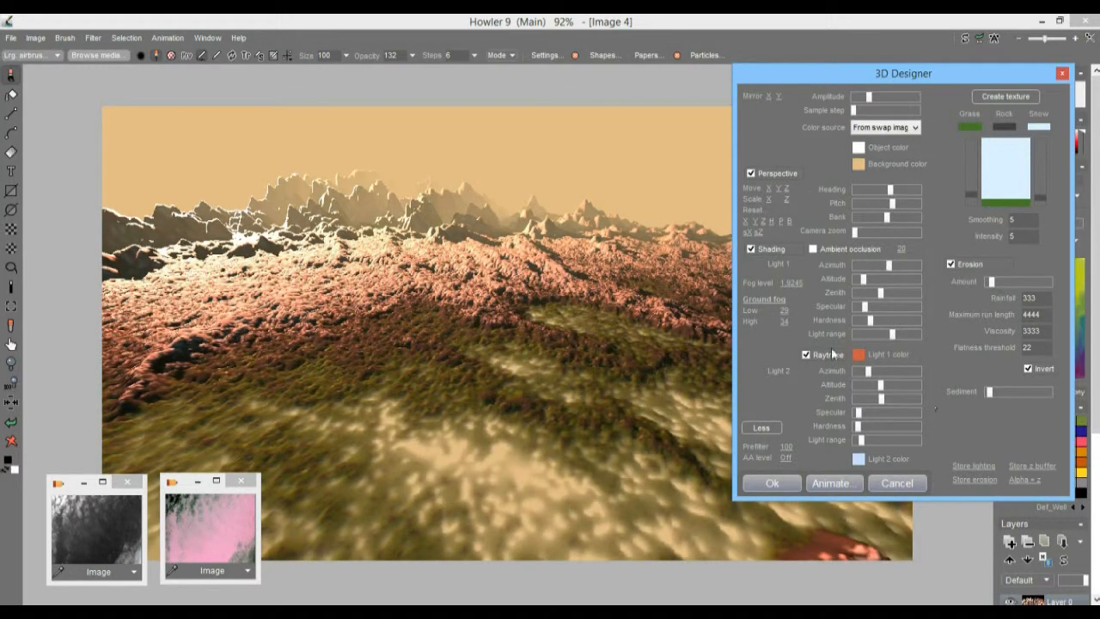
Step: Raise Light 1's azimuth slightly and lower its altitude a little to cast long mountain shadows diagonally across the terrain
{"action": "left_click_drag", "start_coordinate": [896, 68], "coordinate": [842, 131]}
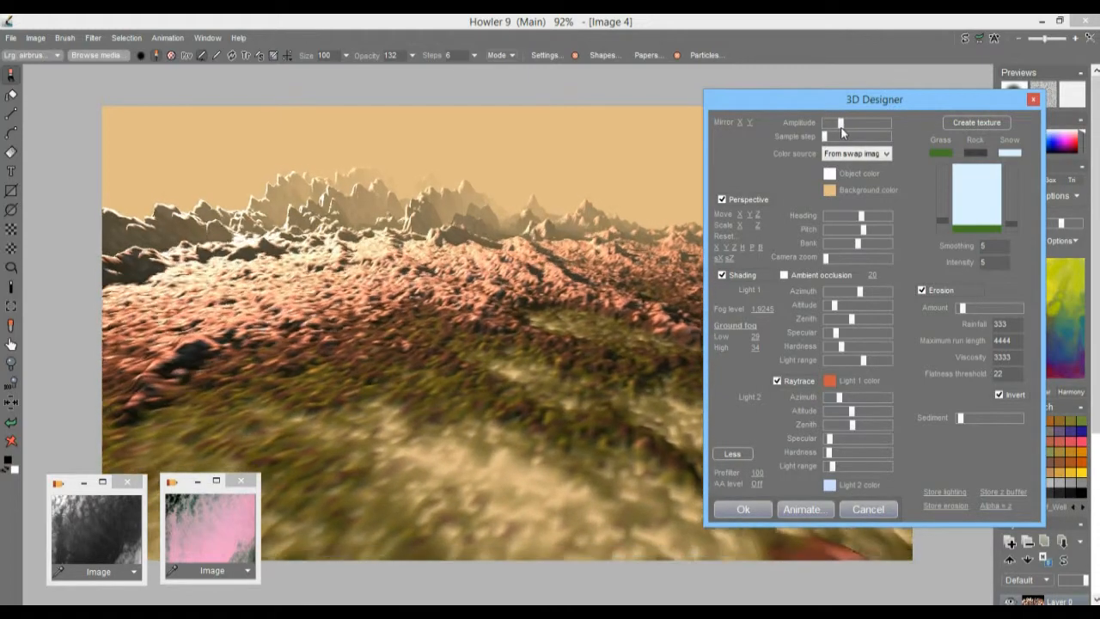
{"action": "left_click_drag", "start_coordinate": [860, 292], "coordinate": [833, 315]}
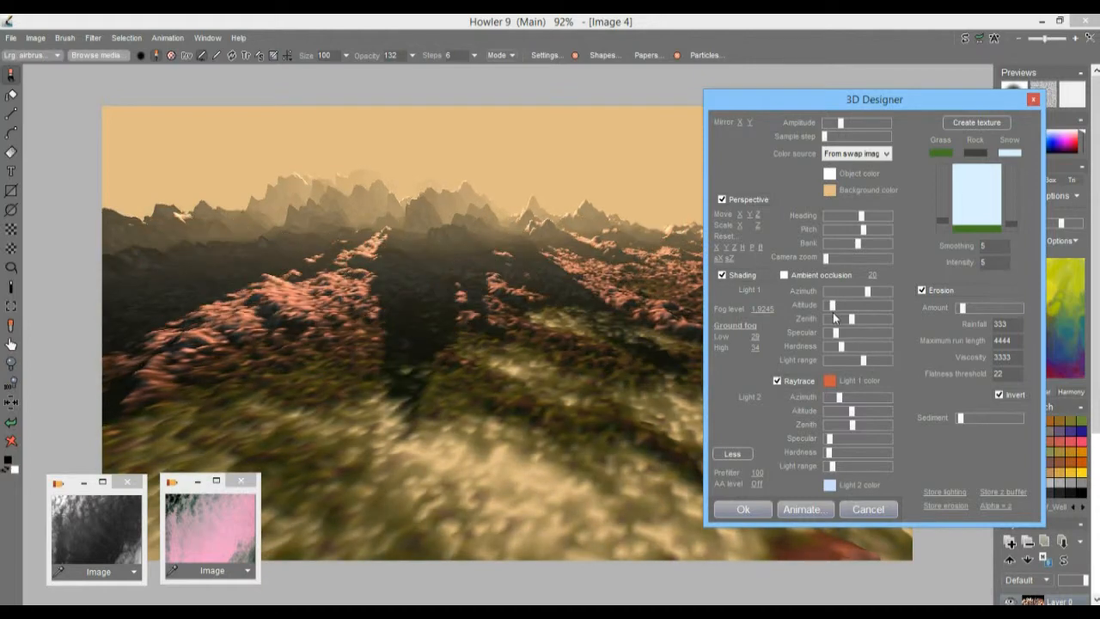
{"action": "left_click_drag", "start_coordinate": [866, 296], "coordinate": [870, 293]}
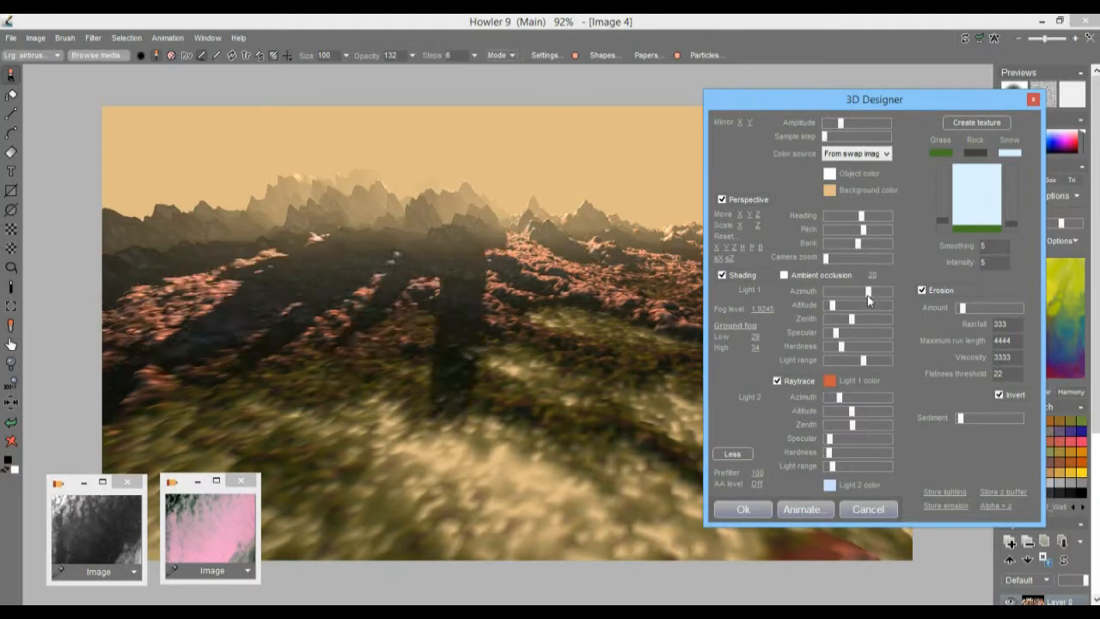
{"action": "left_click_drag", "start_coordinate": [867, 294], "coordinate": [869, 294]}
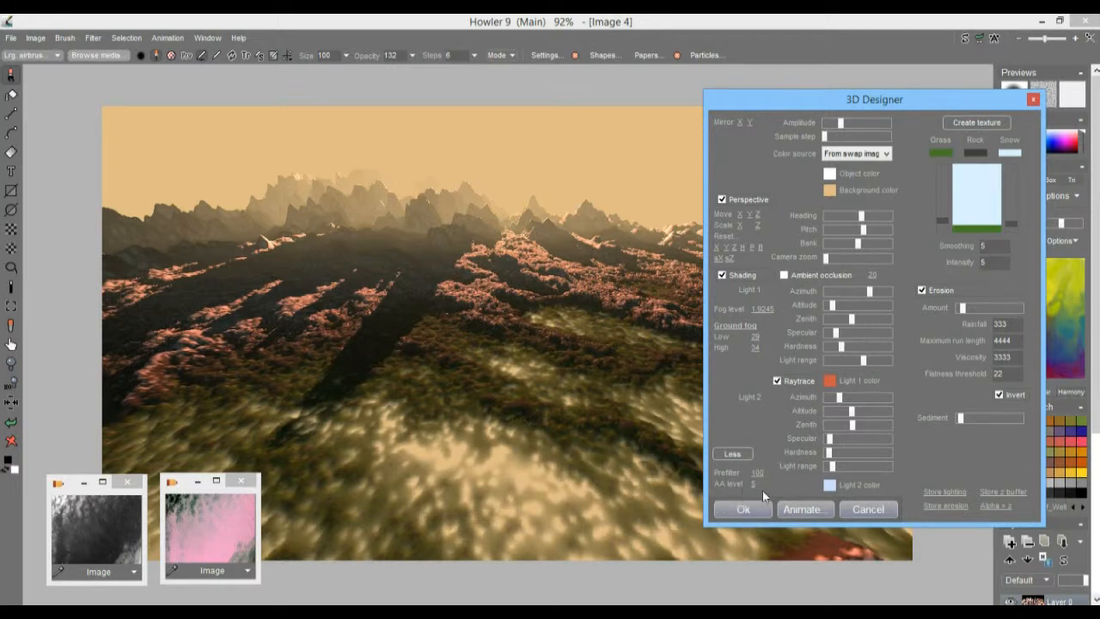
Step: Set the AA level to 5, reduce the prefilter to just under 60, and apply the terrain render
{"action": "left_click_drag", "start_coordinate": [663, 474], "coordinate": [605, 478]}
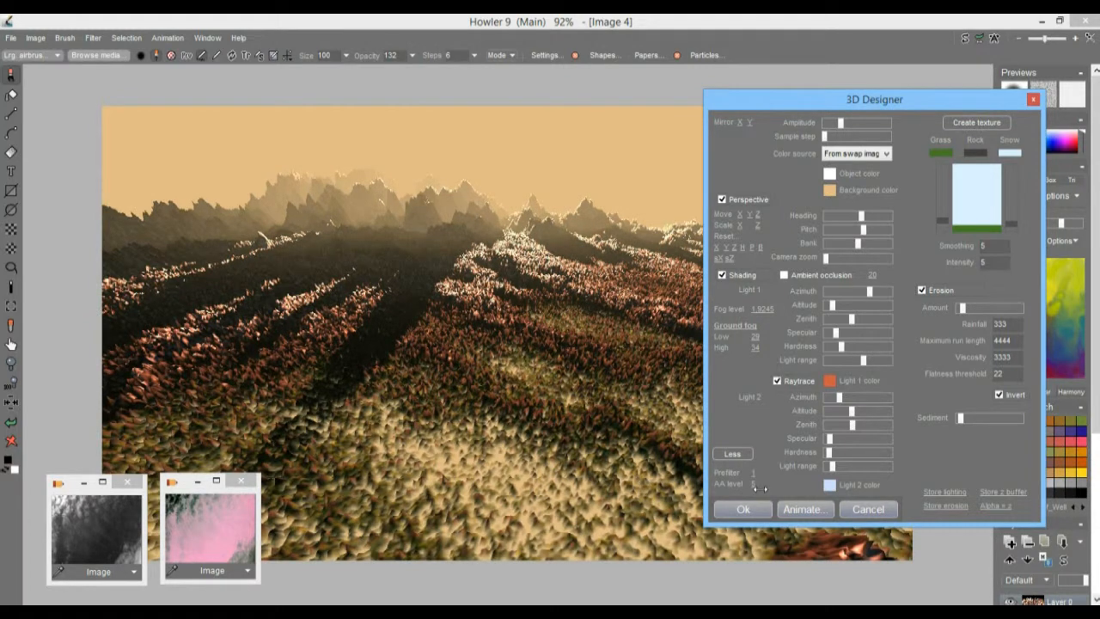
{"action": "left_click_drag", "start_coordinate": [761, 485], "coordinate": [766, 473]}
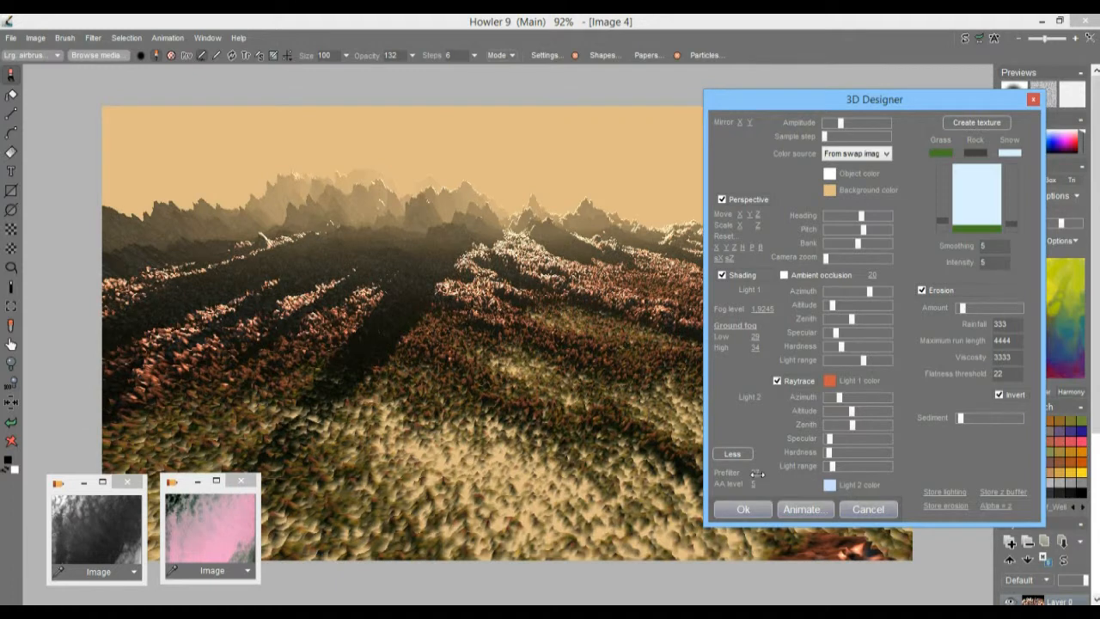
{"action": "left_click_drag", "start_coordinate": [761, 472], "coordinate": [784, 472]}
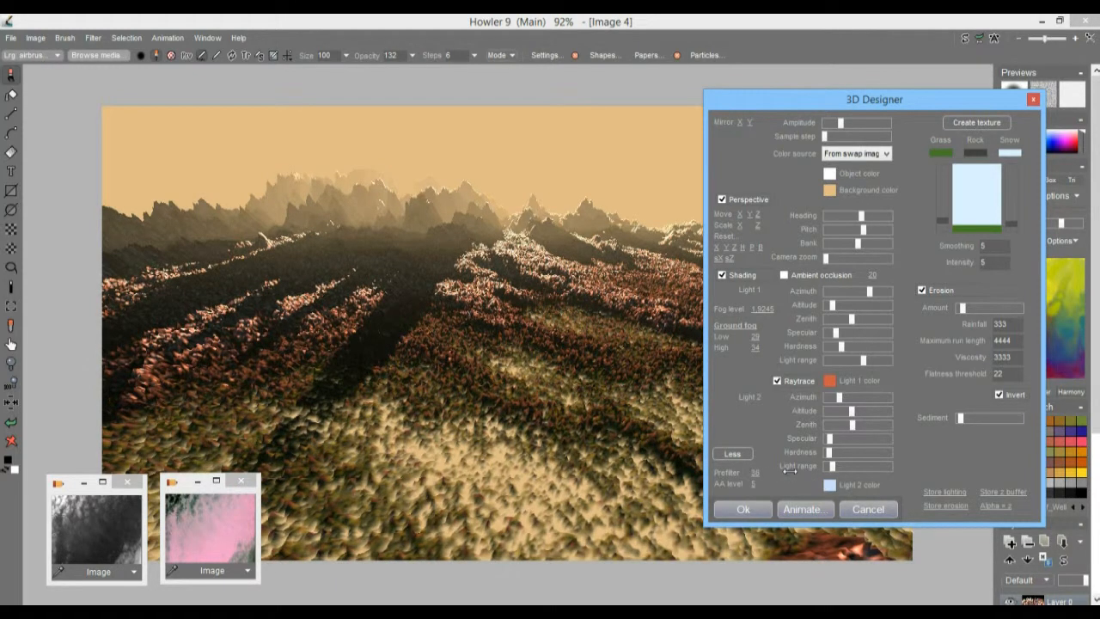
{"action": "left_click", "coordinate": [744, 509]}
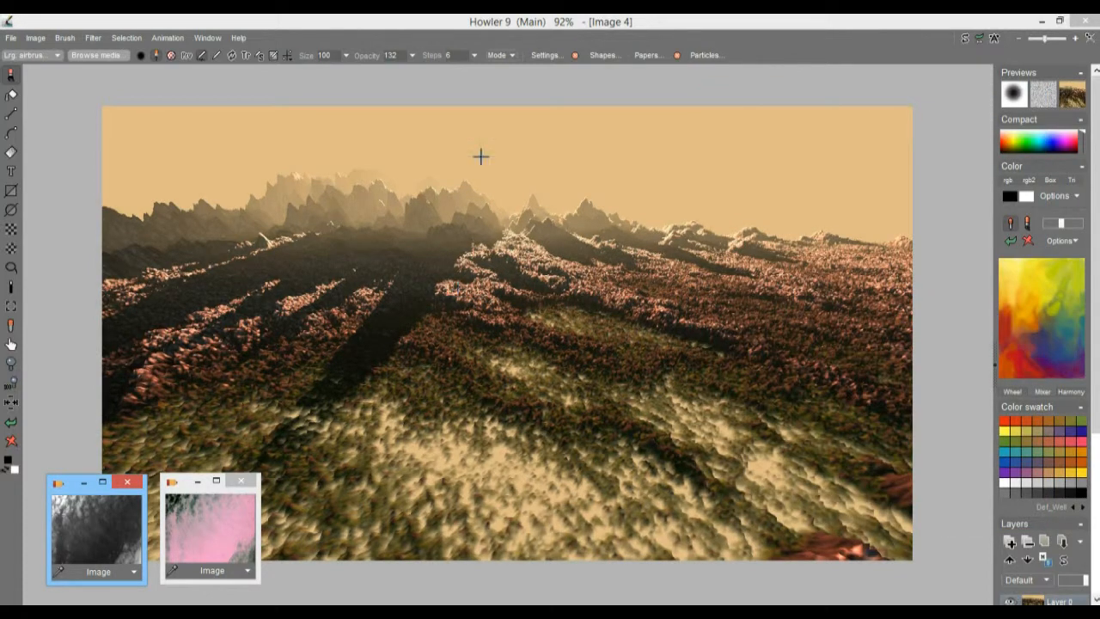
Step: Store a copy of the rendered terrain beside the other stored images, and compare it with the greyscale cloud image
{"action": "left_click", "coordinate": [36, 38]}
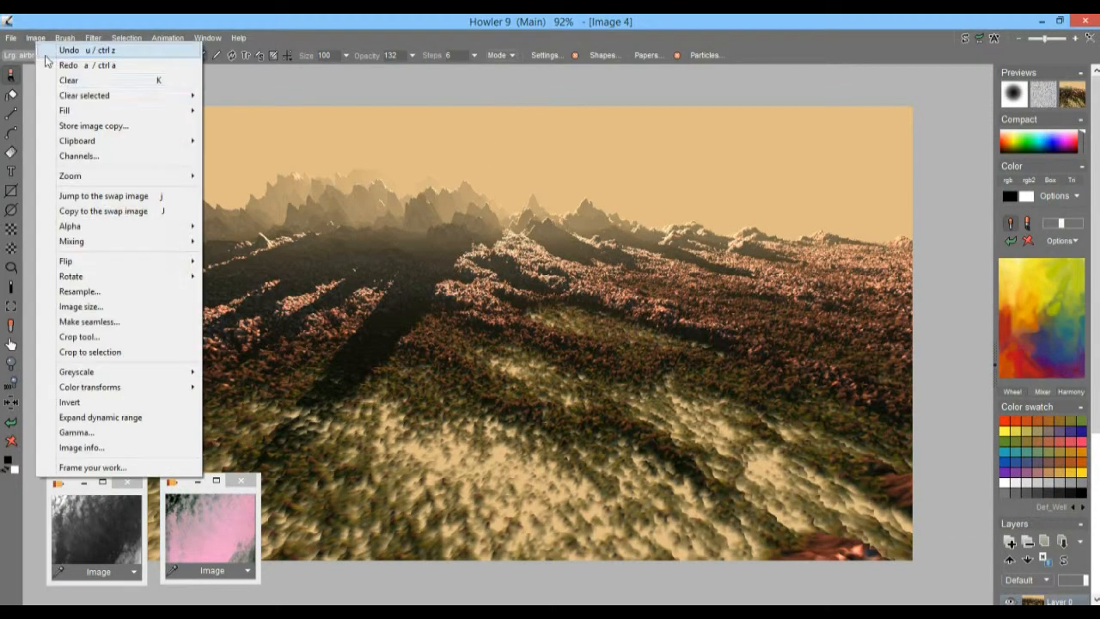
{"action": "left_click", "coordinate": [99, 126]}
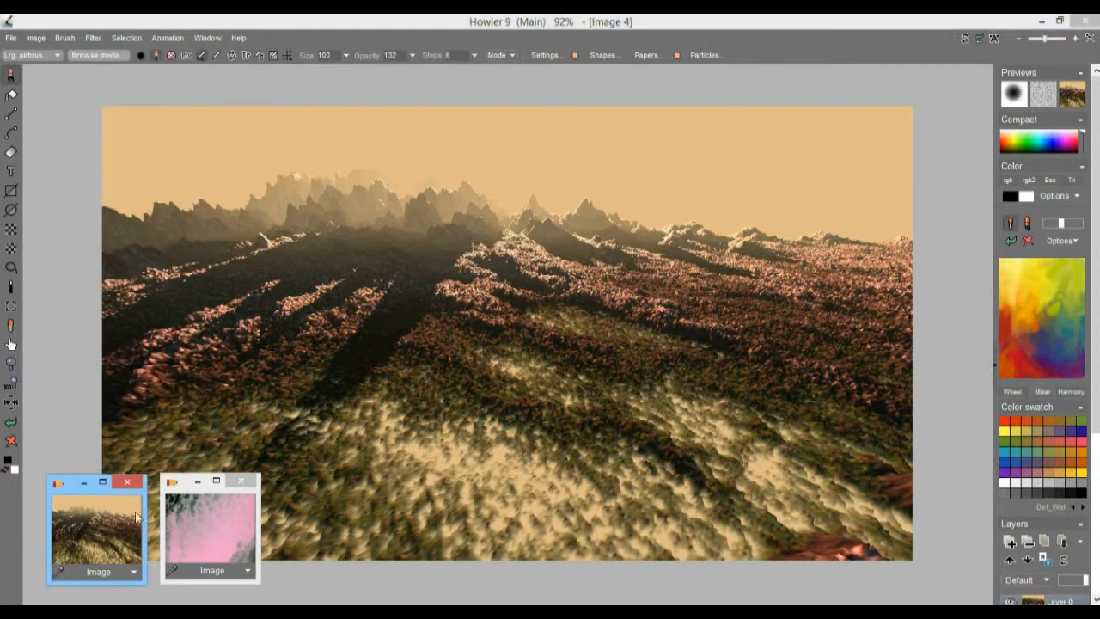
{"action": "left_click_drag", "start_coordinate": [73, 490], "coordinate": [313, 487]}
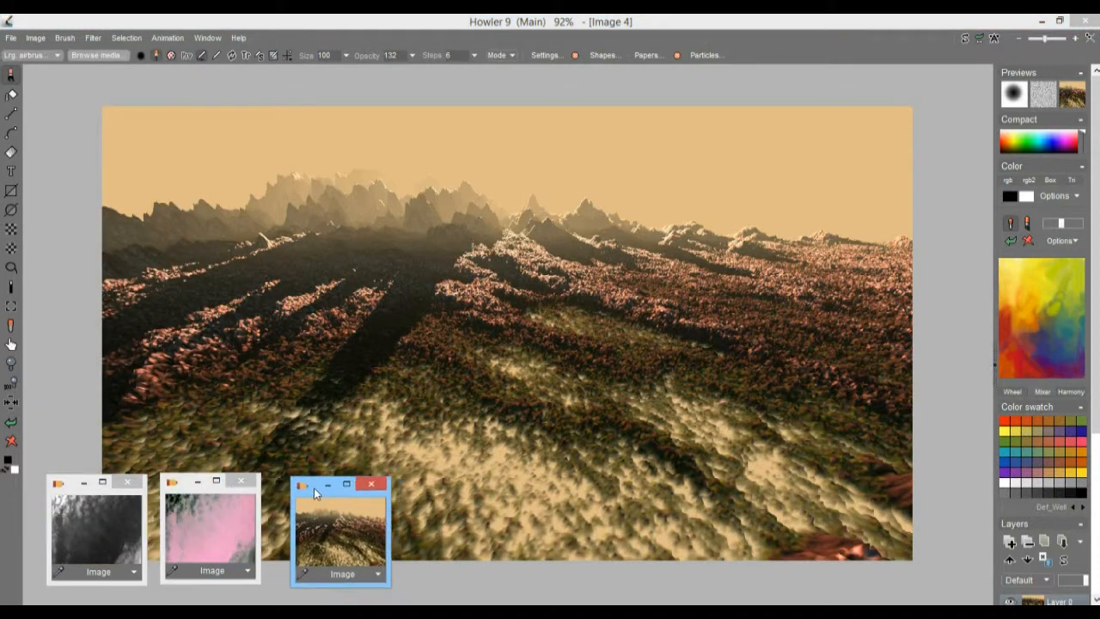
{"action": "left_click", "coordinate": [79, 533]}
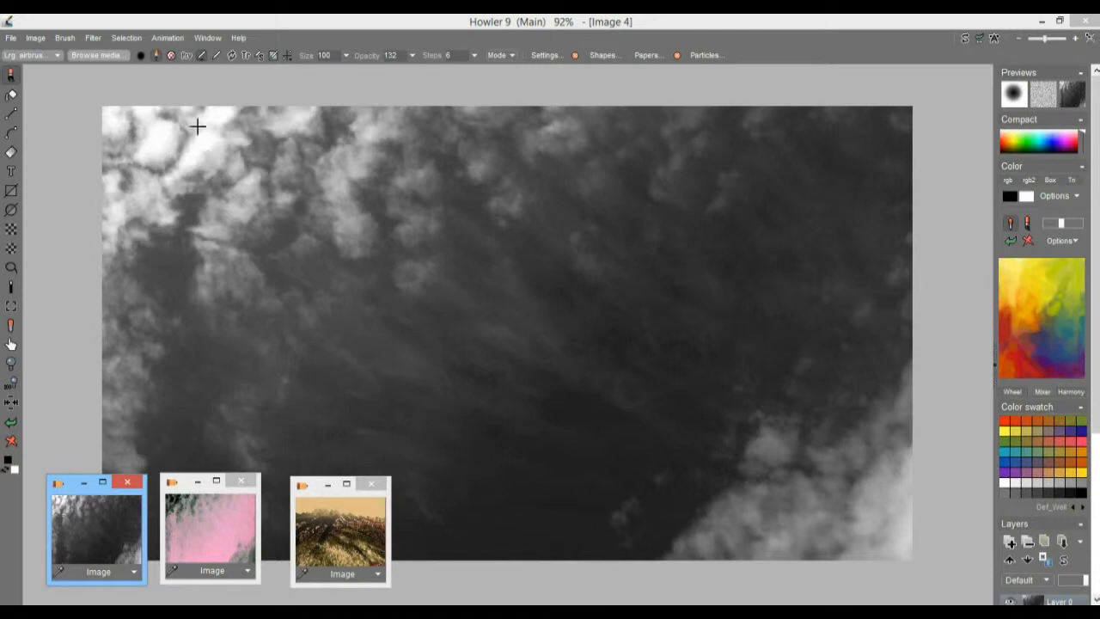
{"action": "left_click", "coordinate": [344, 531]}
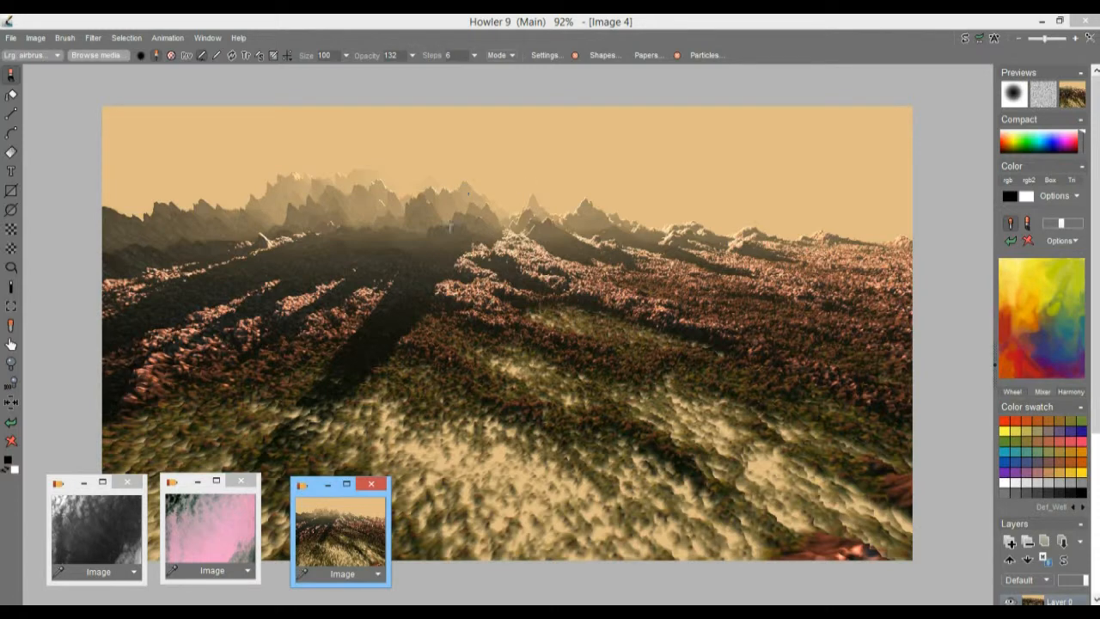
{"action": "left_click", "coordinate": [123, 505]}
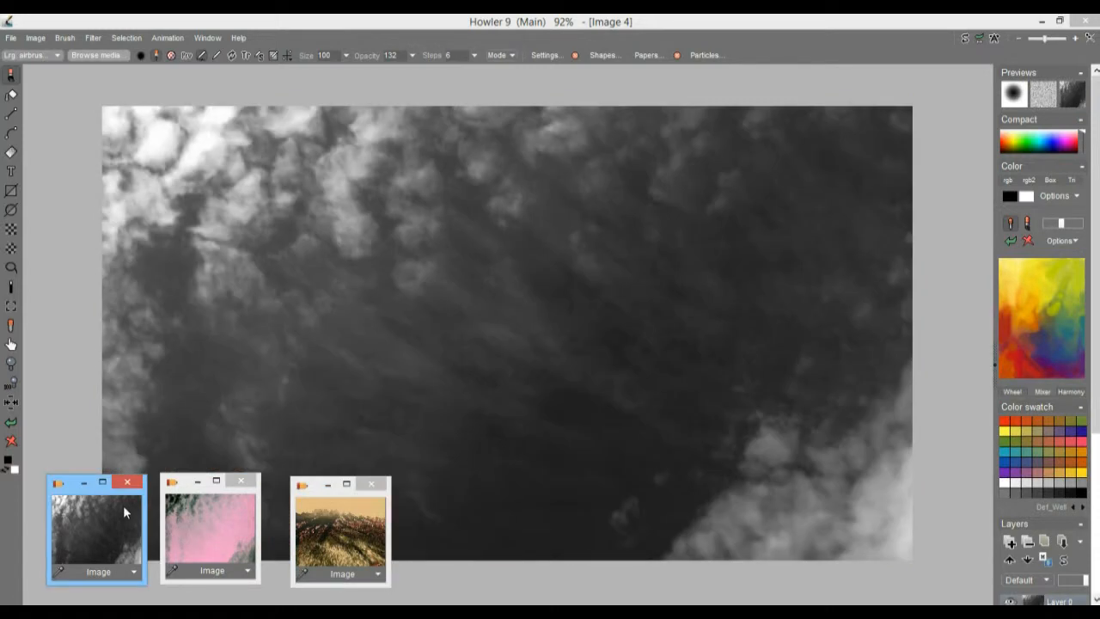
{"action": "left_click", "coordinate": [341, 529]}
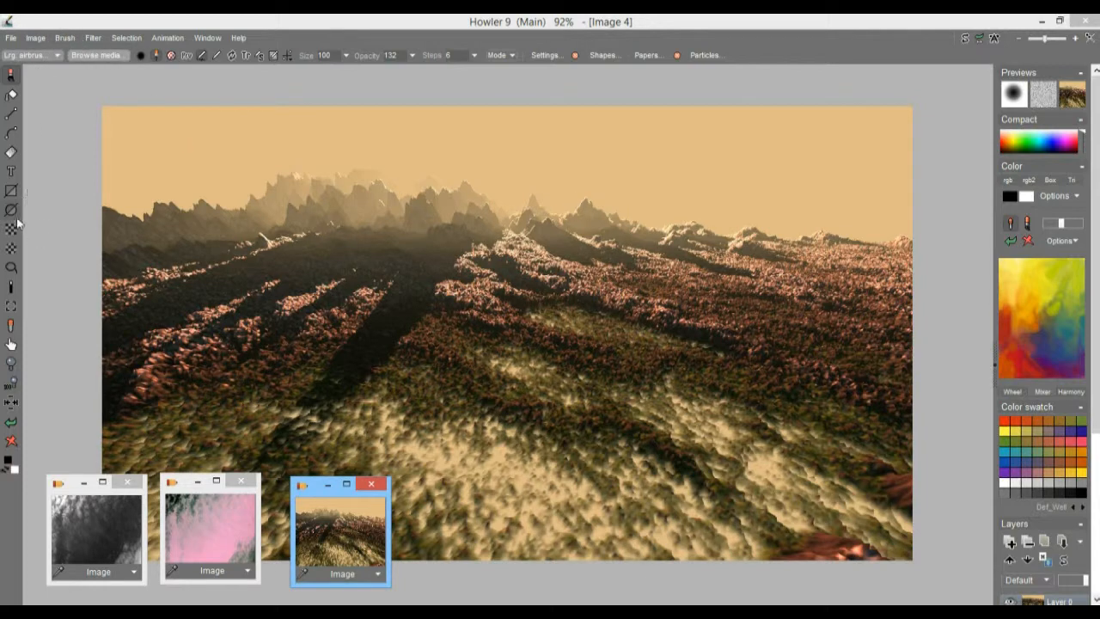
Step: Switch to the lens flare effect, move its options clear of the sky, and bring up further presets
{"action": "right_click", "coordinate": [10, 158]}
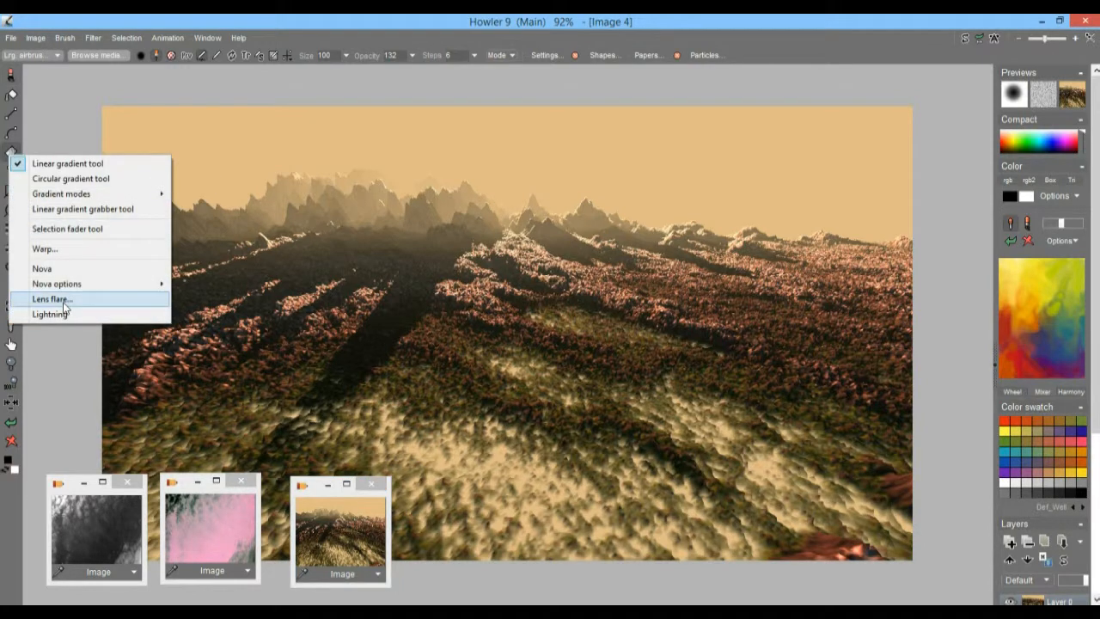
{"action": "left_click", "coordinate": [64, 301]}
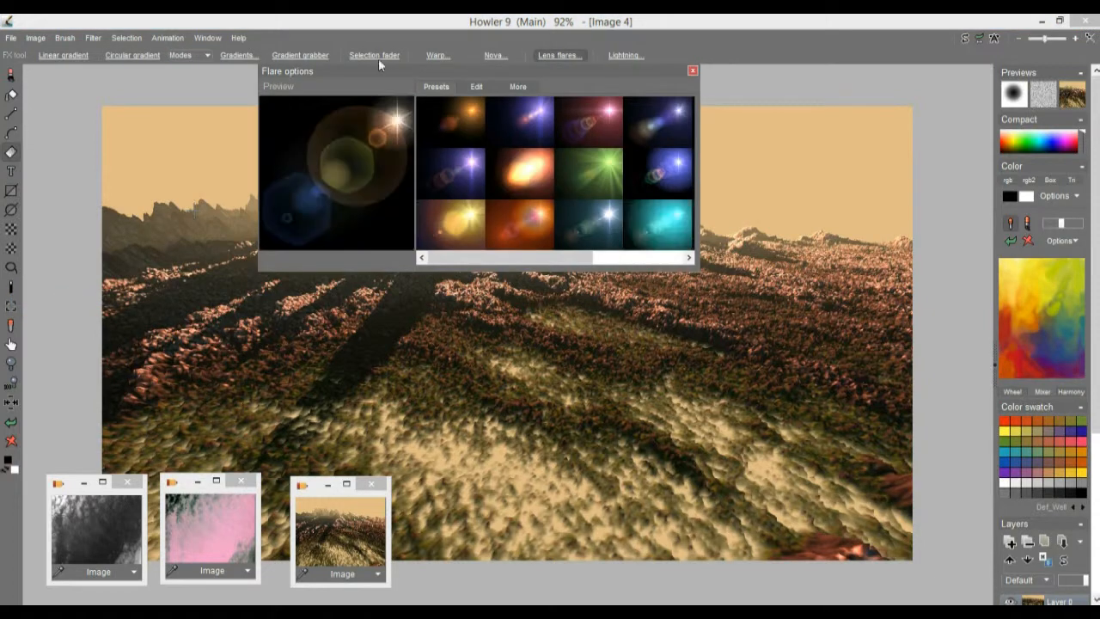
{"action": "left_click_drag", "start_coordinate": [401, 66], "coordinate": [196, 329]}
{"action": "left_click", "coordinate": [432, 520]}
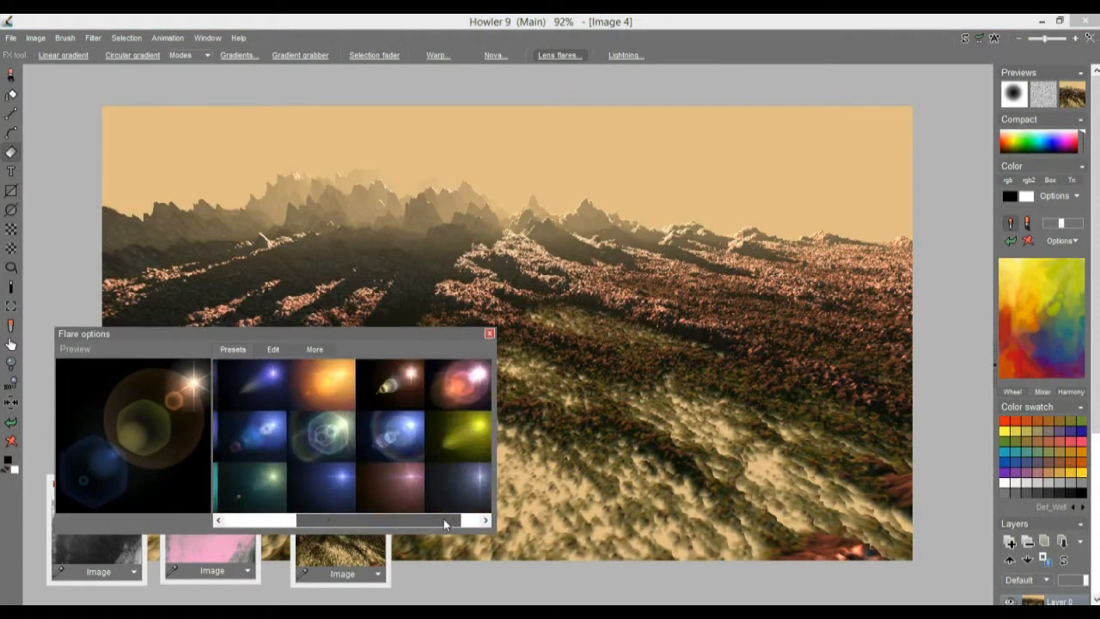
Step: Try the blue ringed flare and the pink flare in the sky above the mountains, undoing each one
{"action": "left_click", "coordinate": [364, 432]}
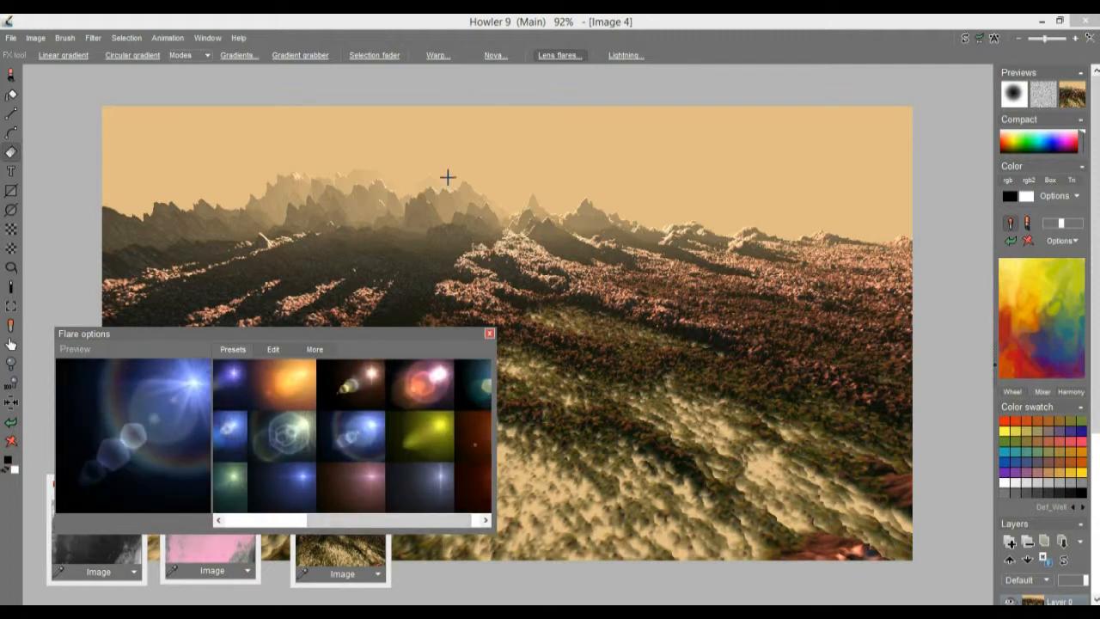
{"action": "mouse_move", "coordinate": [487, 118]}
{"action": "left_mouse_down"}
{"action": "mouse_move", "coordinate": [587, 91]}
{"action": "mouse_move", "coordinate": [584, 164]}
{"action": "left_mouse_up"}
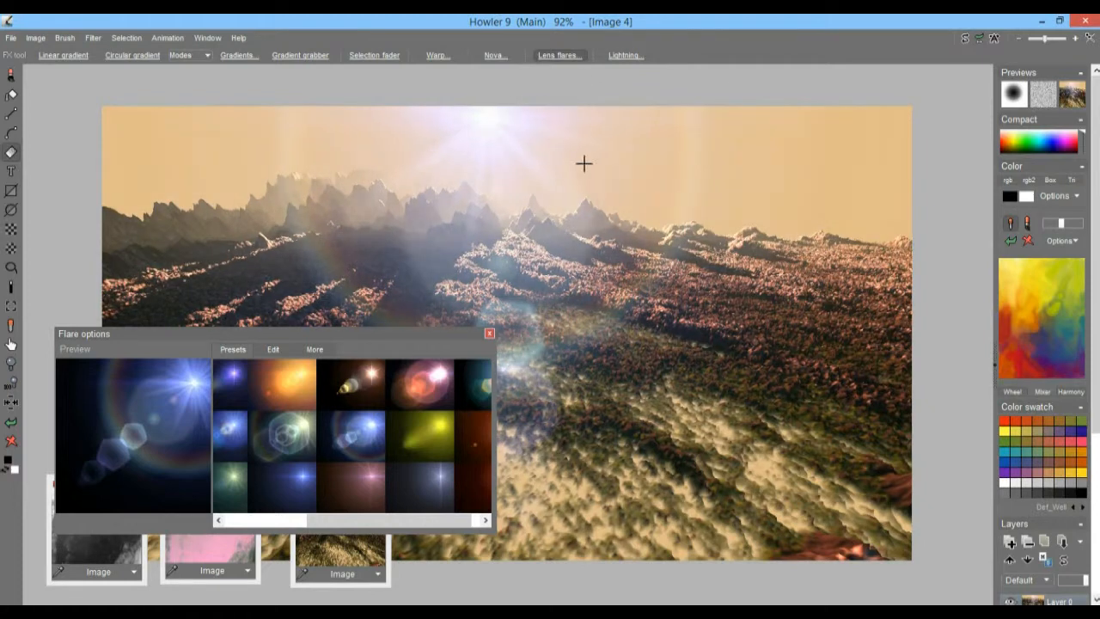
{"action": "left_click", "coordinate": [12, 423]}
{"action": "left_click", "coordinate": [365, 486]}
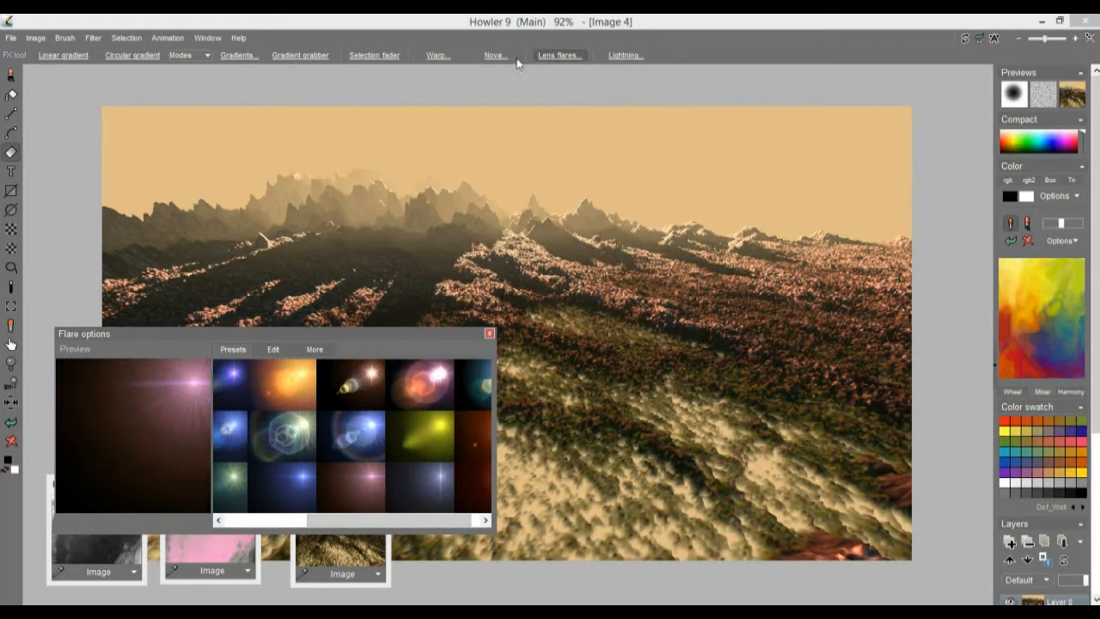
{"action": "mouse_move", "coordinate": [500, 118]}
{"action": "left_mouse_down"}
{"action": "mouse_move", "coordinate": [612, 98]}
{"action": "mouse_move", "coordinate": [540, 115]}
{"action": "left_mouse_up"}
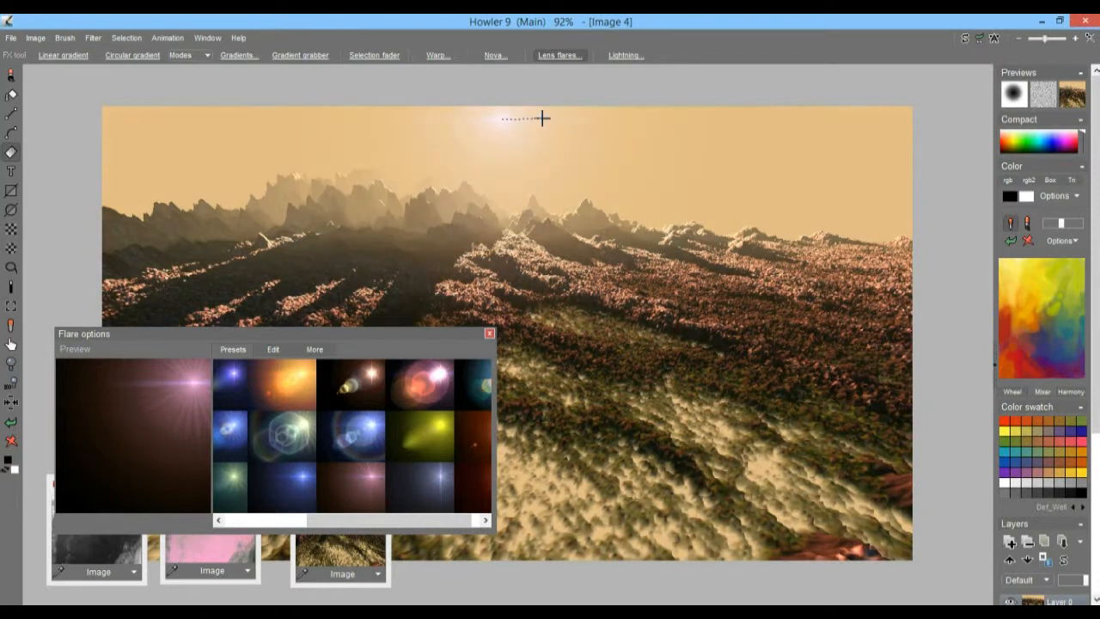
{"action": "left_click", "coordinate": [9, 422]}
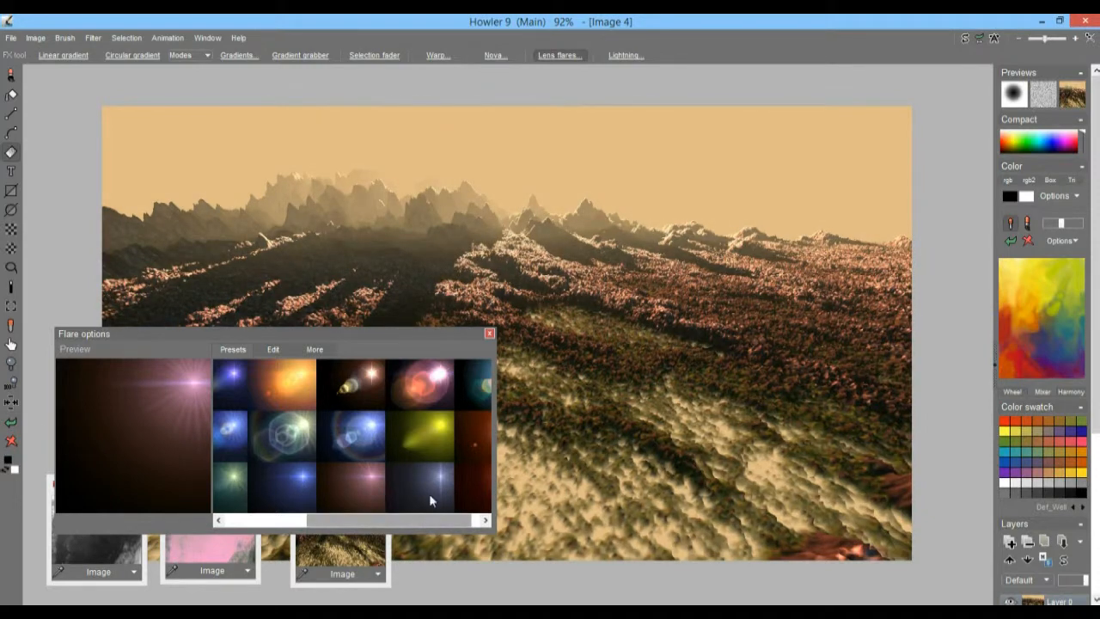
Step: Place the blue streak flare in the sky just above the mountains, and return to the first flare presets
{"action": "left_click", "coordinate": [284, 476]}
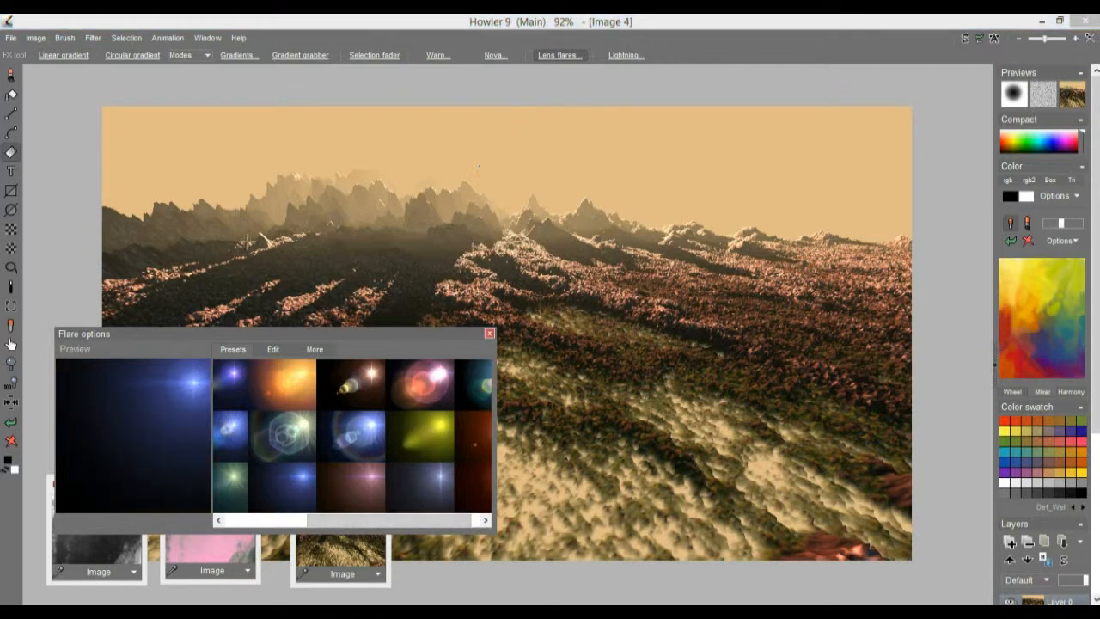
{"action": "left_click_drag", "start_coordinate": [497, 147], "coordinate": [624, 169]}
{"action": "left_click_drag", "start_coordinate": [270, 339], "coordinate": [339, 325]}
{"action": "left_click_drag", "start_coordinate": [506, 513], "coordinate": [424, 508]}
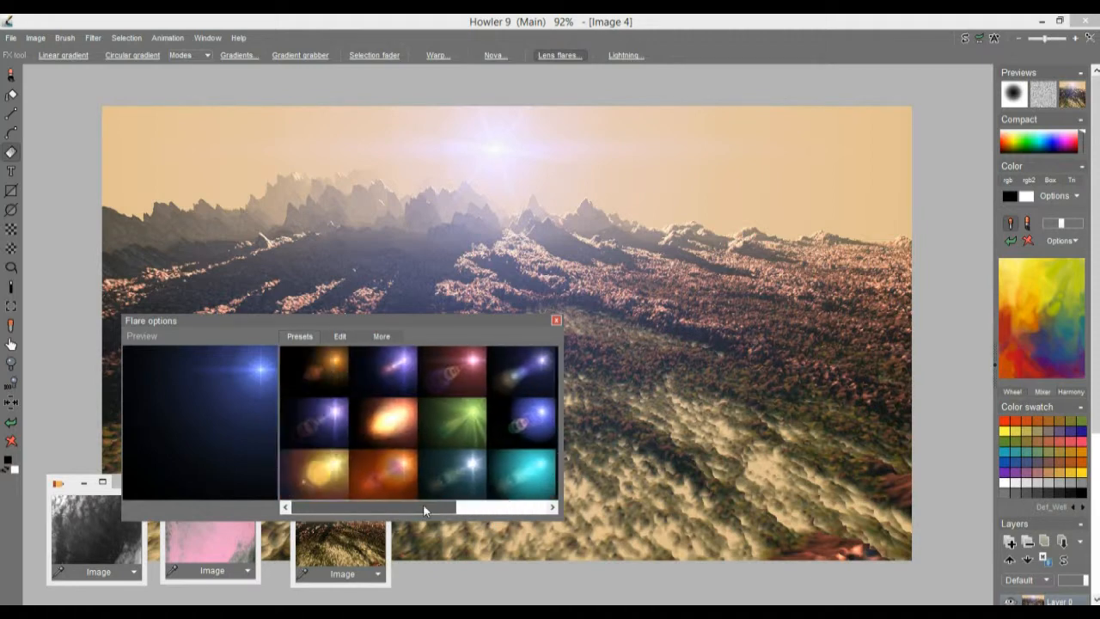
Step: Try a small orange flare in the sky to the right of the blue one, and undo it
{"action": "left_click", "coordinate": [383, 469]}
{"action": "mouse_move", "coordinate": [716, 128]}
{"action": "left_mouse_down"}
{"action": "mouse_move", "coordinate": [741, 115]}
{"action": "mouse_move", "coordinate": [730, 123]}
{"action": "left_mouse_up"}
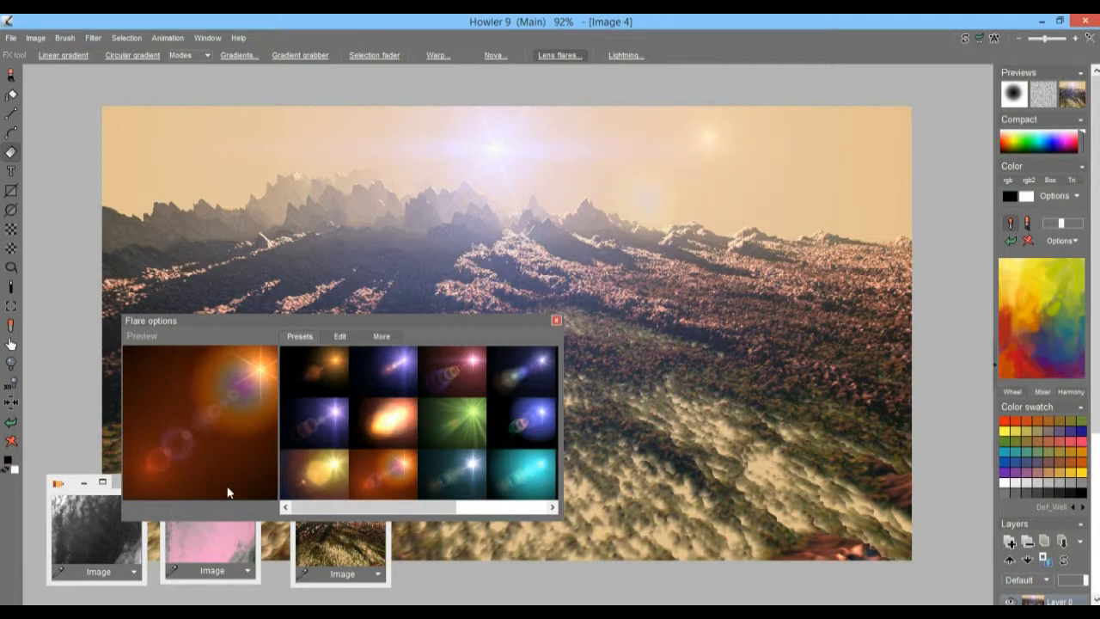
{"action": "left_click", "coordinate": [12, 423]}
Step: Add a green starburst flare in the sky near the image's right edge and close the flare options
{"action": "left_click", "coordinate": [456, 416]}
{"action": "left_click", "coordinate": [827, 146]}
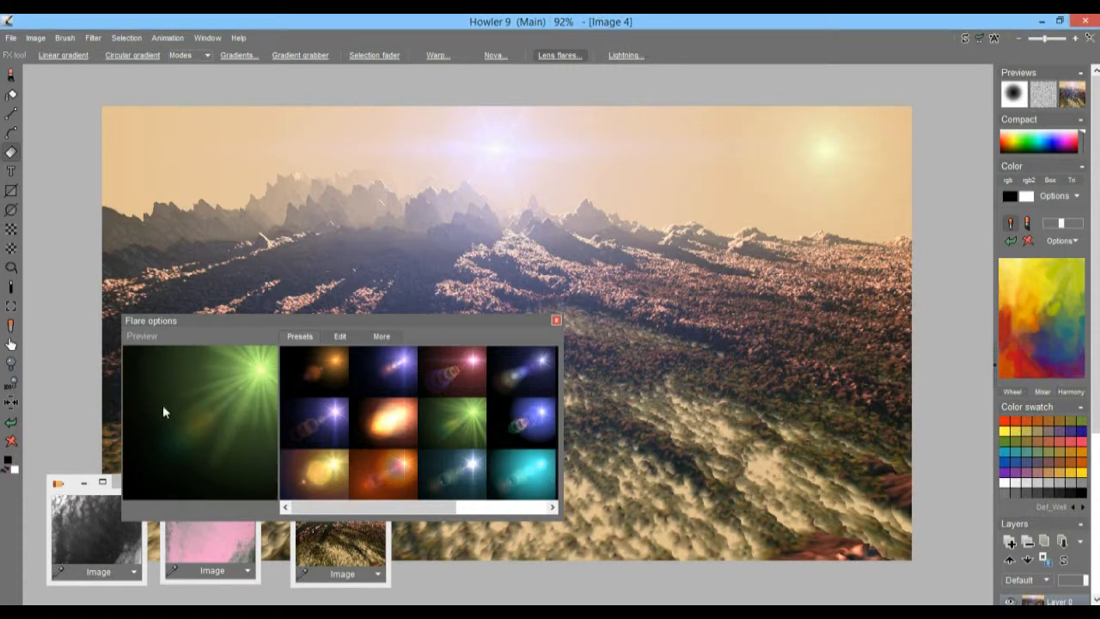
{"action": "left_click", "coordinate": [556, 320]}
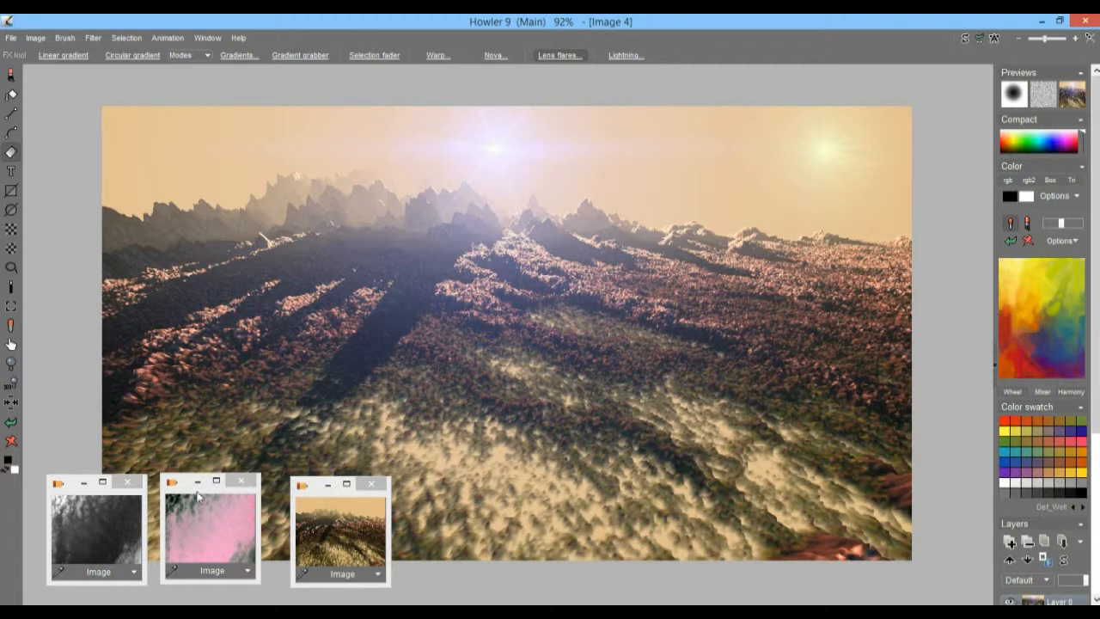
Step: Gather the stored cloud images at the canvas's lower-left corner and move the stored terrain image to its lower-right side
{"action": "left_click_drag", "start_coordinate": [187, 495], "coordinate": [188, 511]}
{"action": "left_click_drag", "start_coordinate": [64, 497], "coordinate": [91, 507]}
{"action": "left_click_drag", "start_coordinate": [191, 507], "coordinate": [97, 507]}
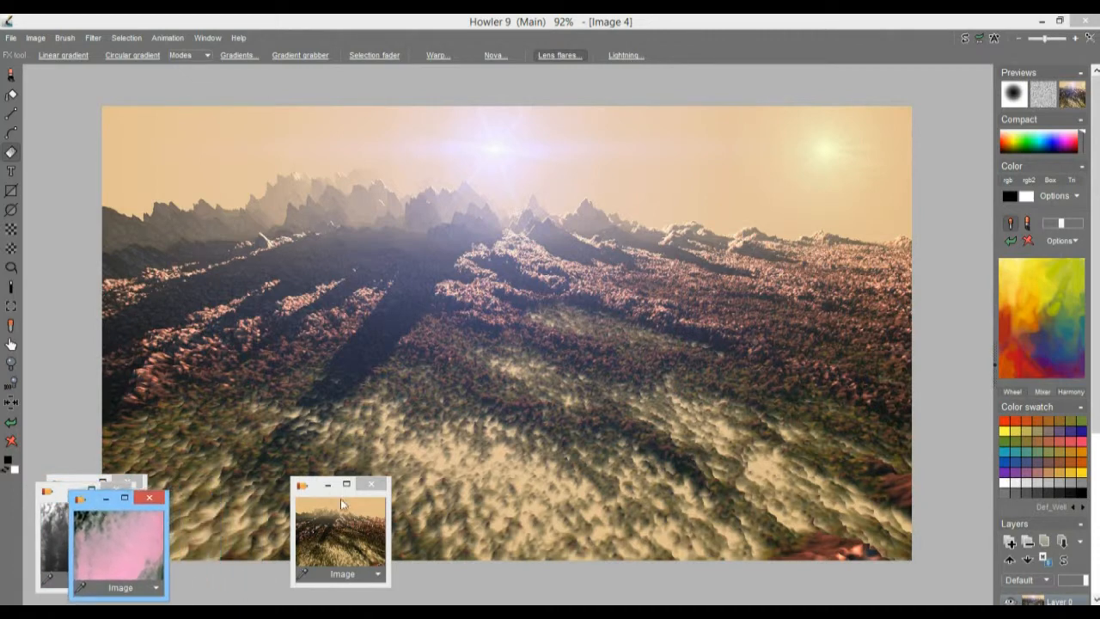
{"action": "left_click_drag", "start_coordinate": [318, 498], "coordinate": [972, 505]}
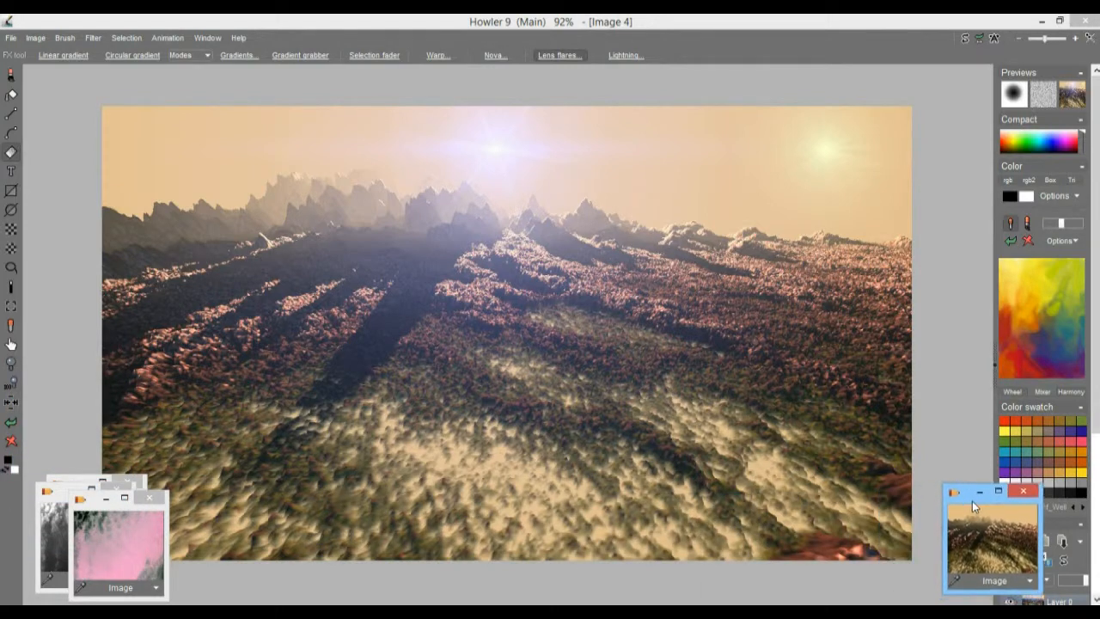